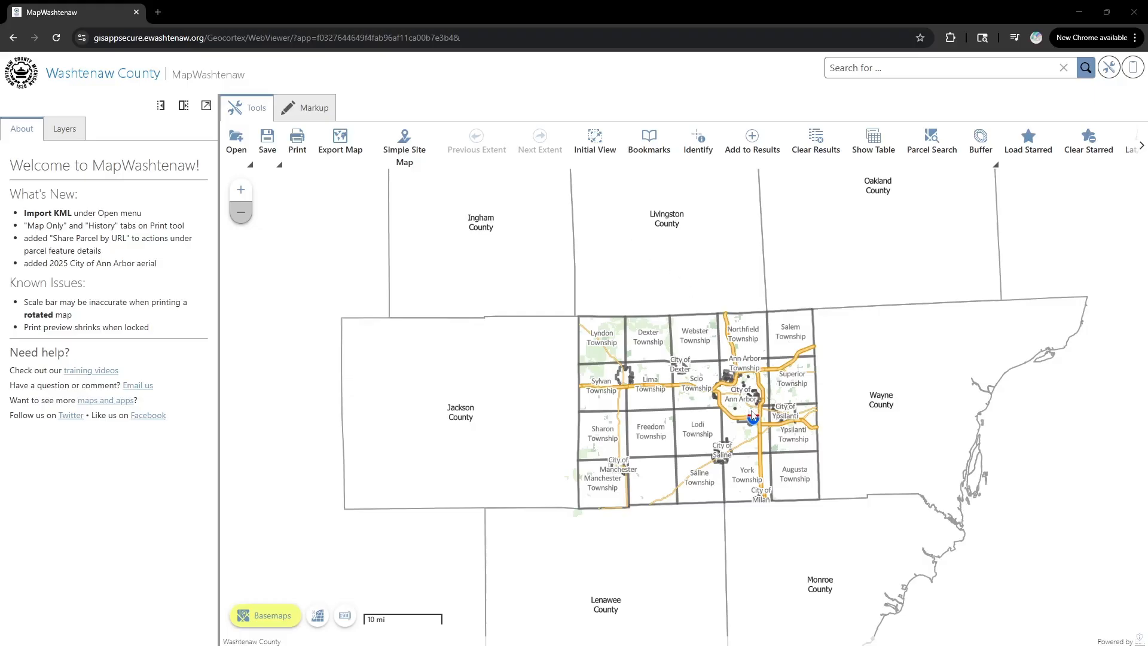
- Zoom from the county view to street level around Washtenaw Ave and US-23, recentring the map
scroll(754, 415, "up", 3)
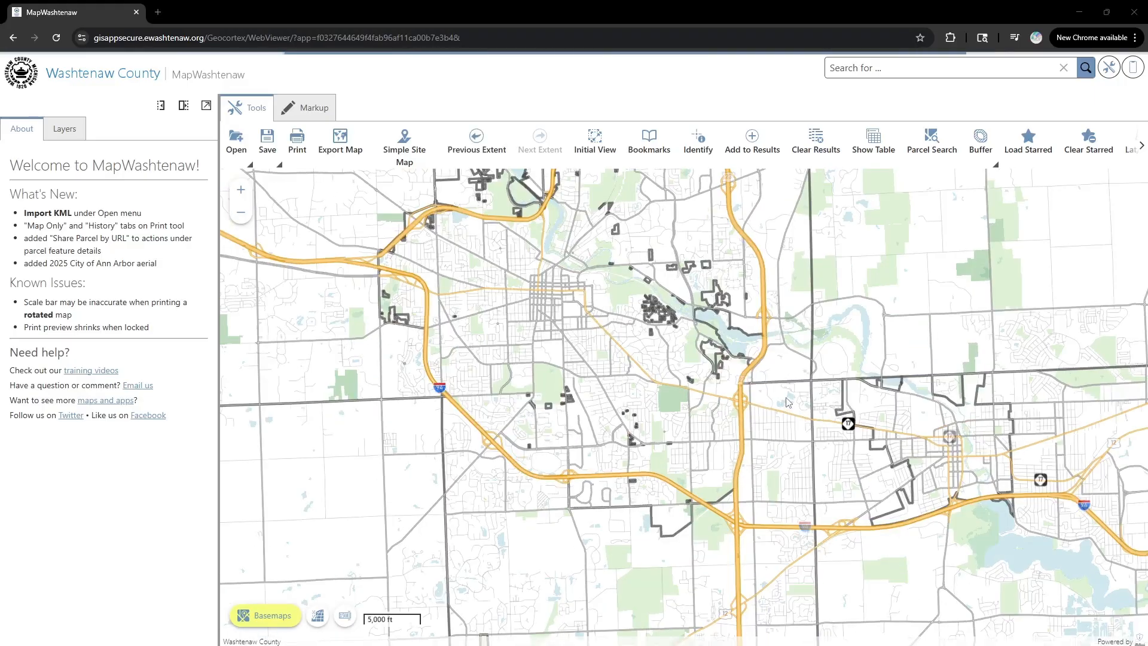
scroll(788, 402, "up", 2)
scroll(788, 402, "up", 1)
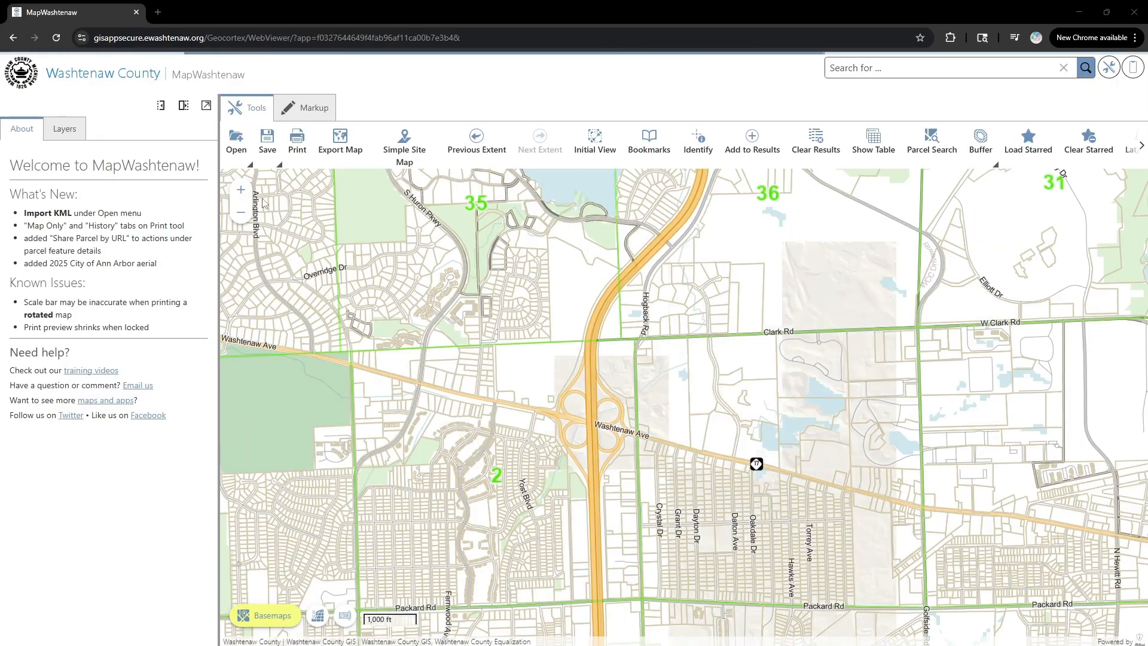
left_click(241, 191)
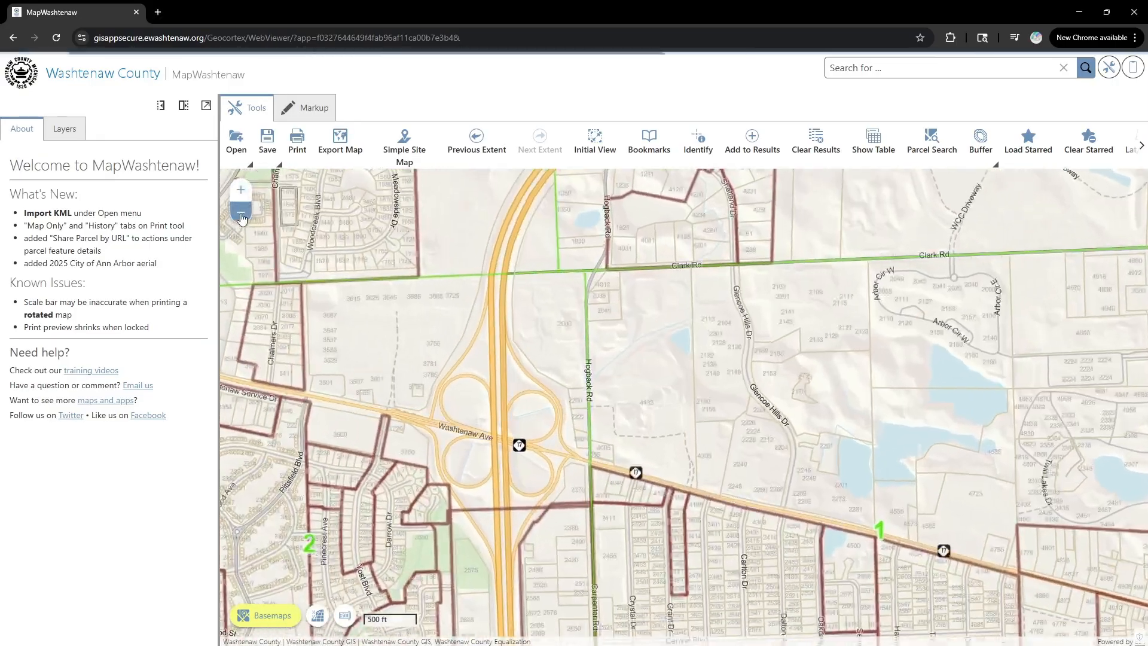
left_click(241, 213)
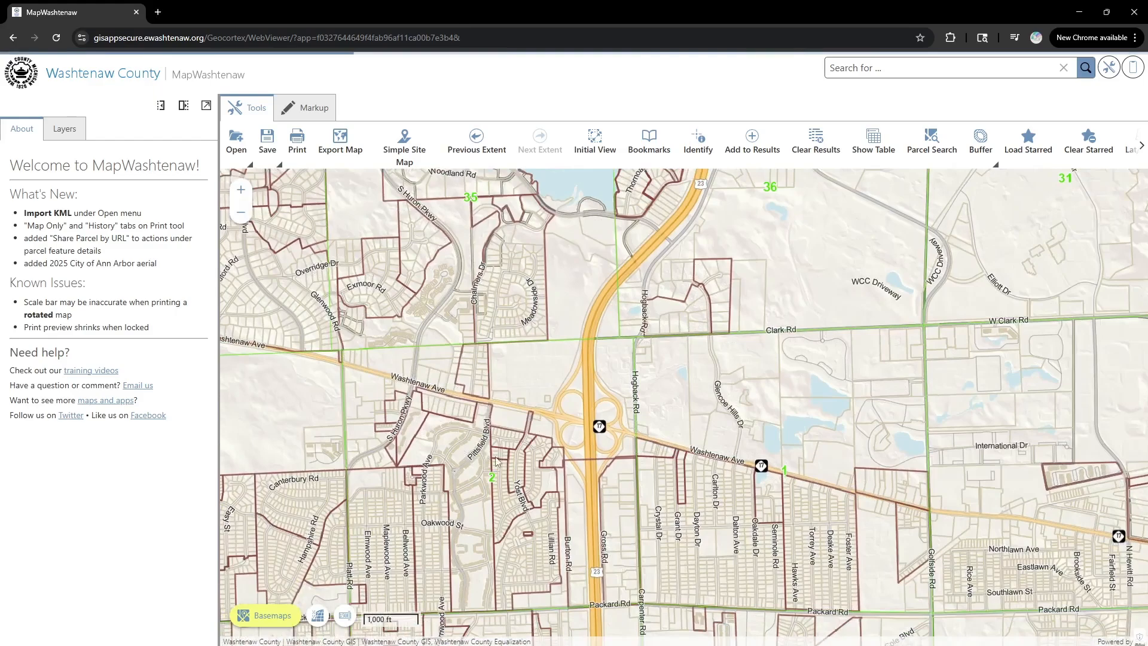
scroll(495, 461, "down", 1)
left_click_drag(534, 422, 586, 365)
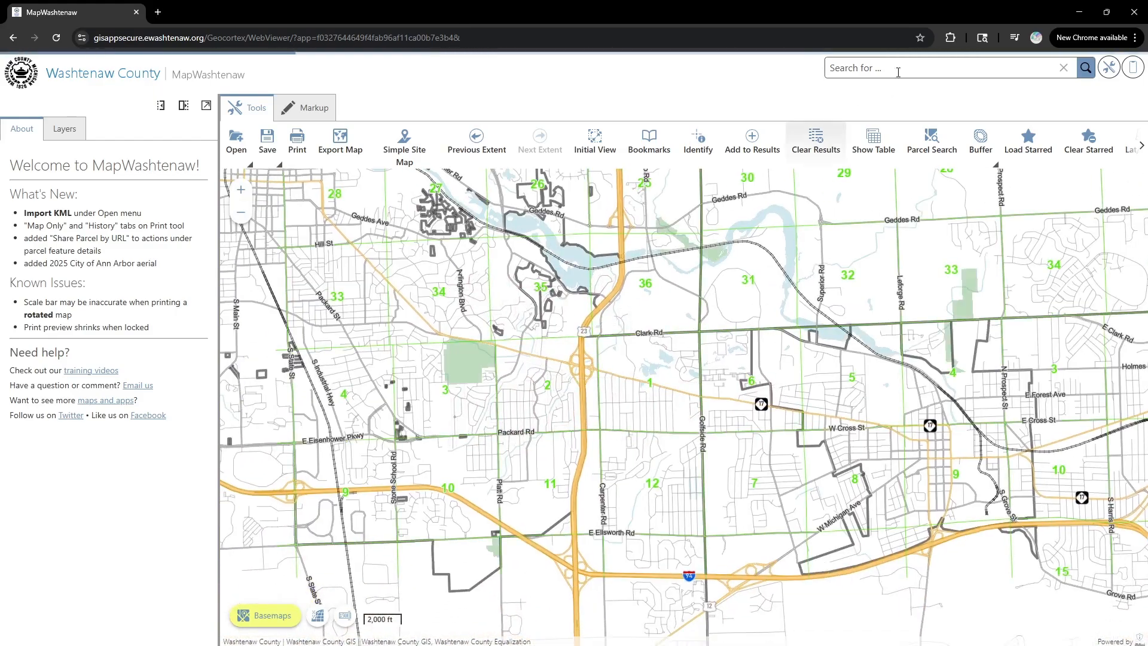
left_click(863, 68)
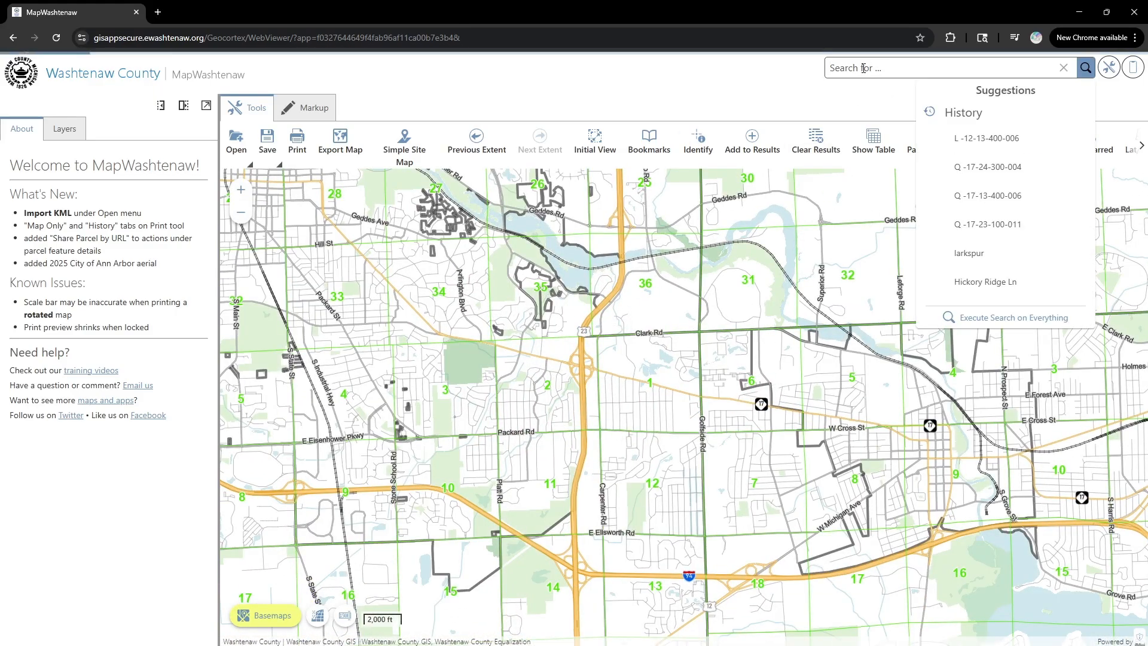
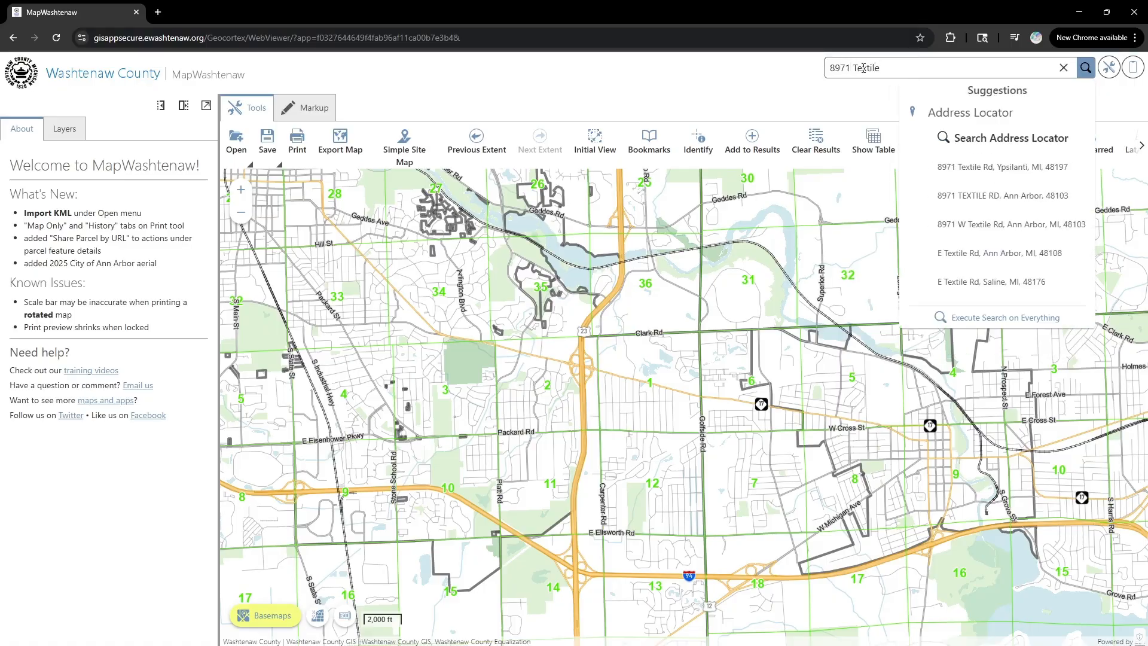
- Search the property's street address and zoom to its W Textile Rd parcel, closing the details panel
key("Return")
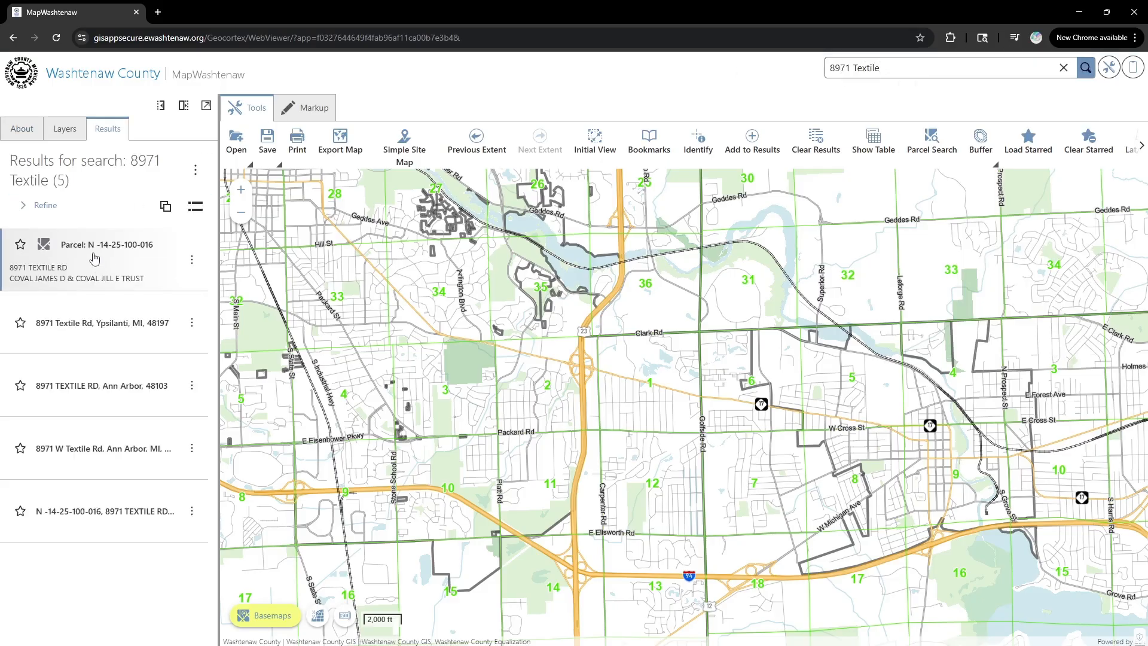
left_click(99, 262)
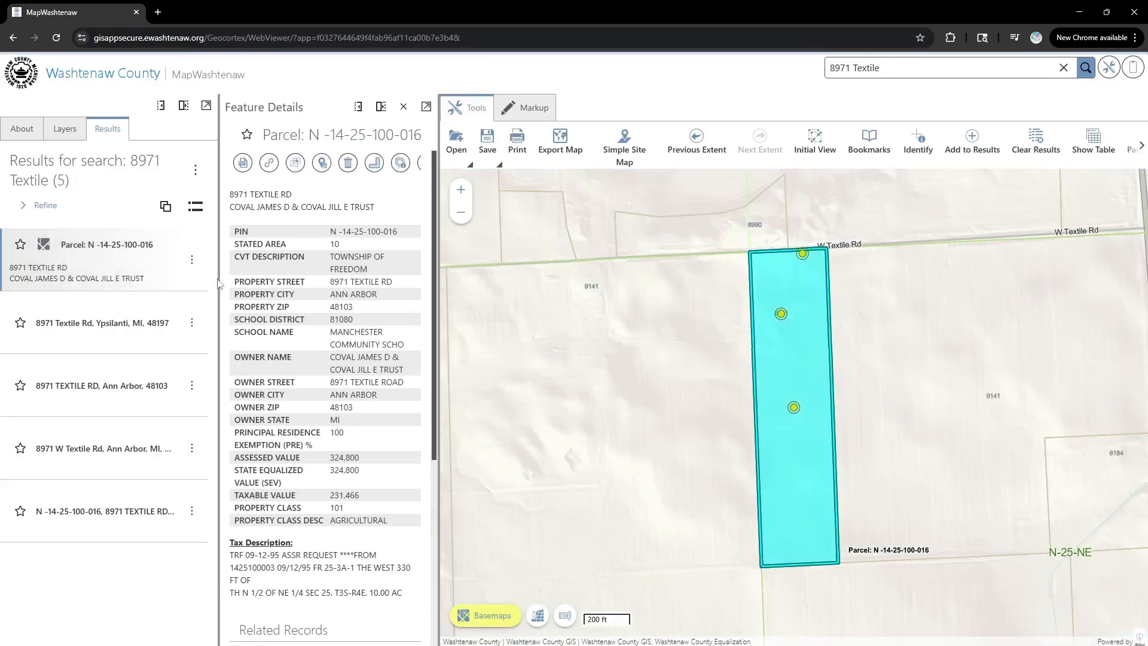
left_click(405, 108)
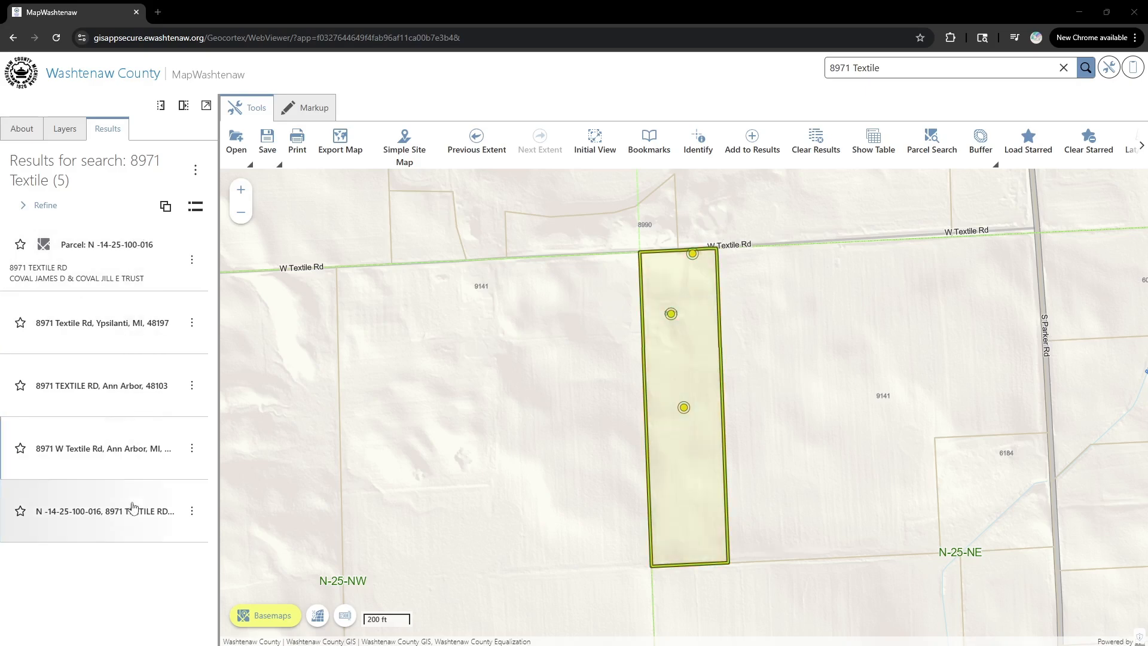
- Clear the search results and switch the basemap to March 2024 aerial imagery
left_click(817, 143)
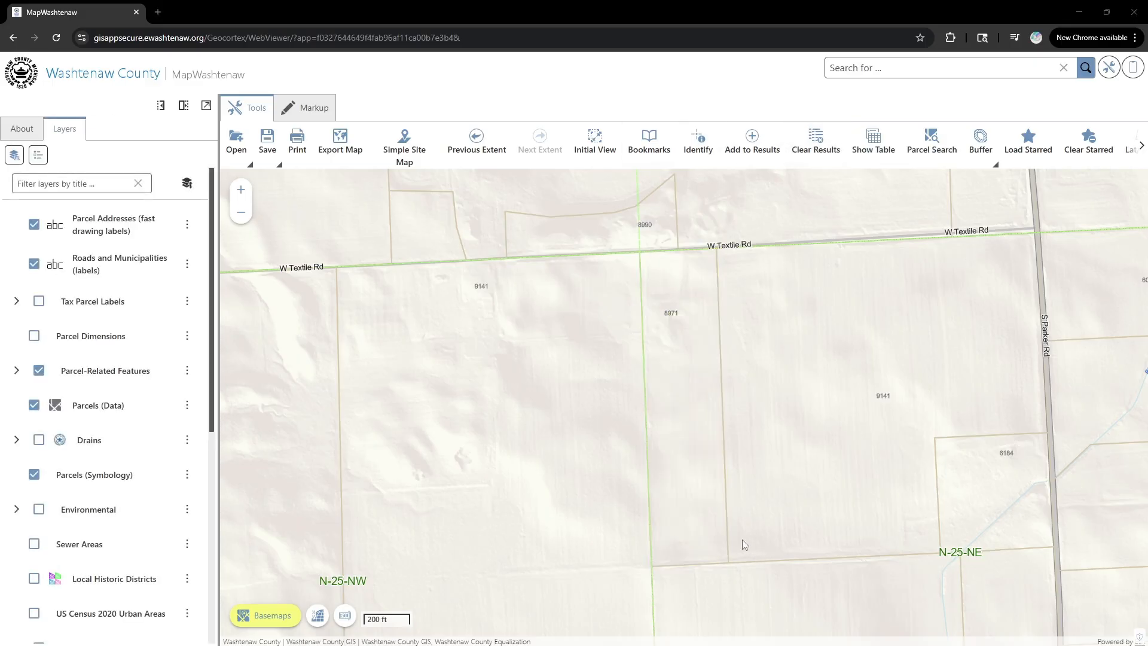
left_click(273, 619)
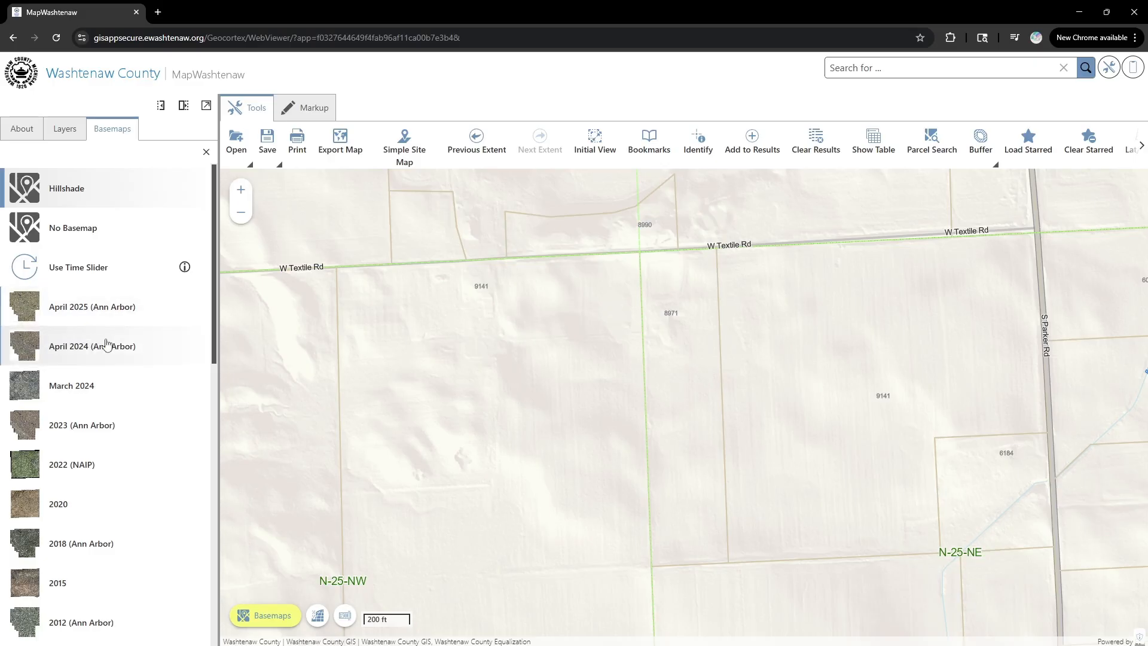
left_click(95, 386)
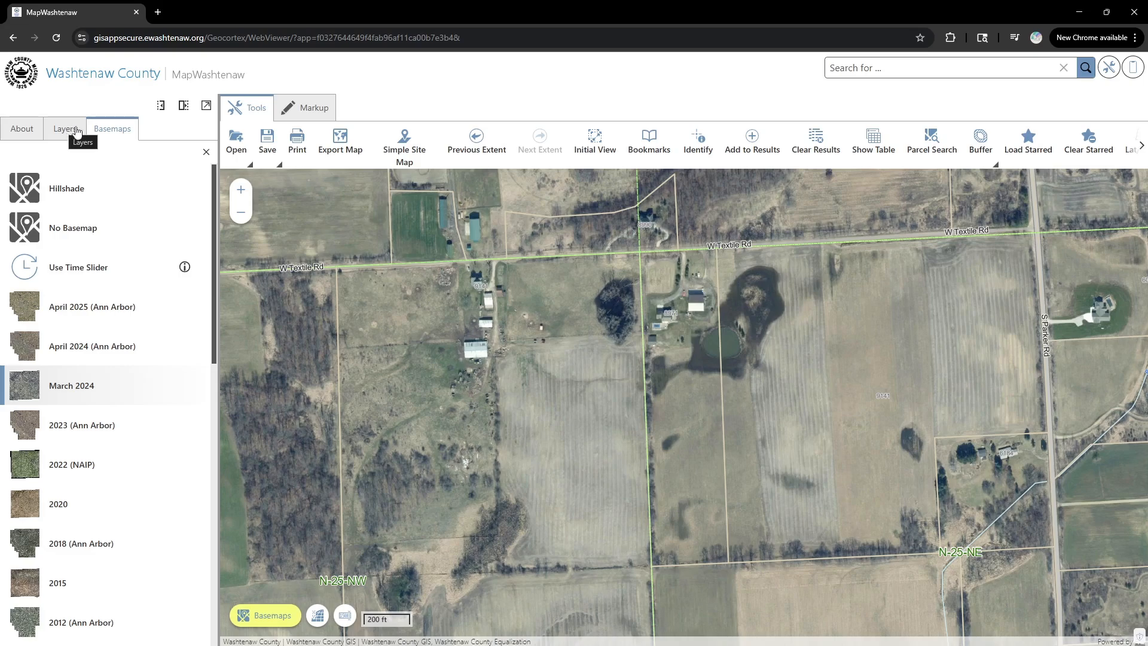
left_click(67, 132)
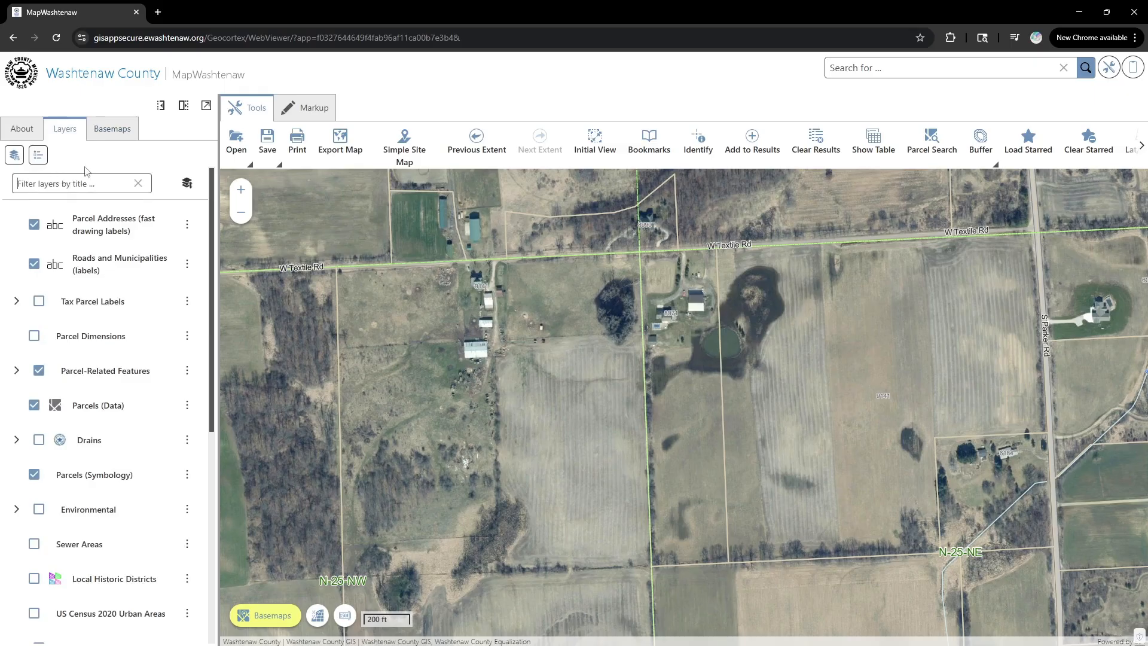
- Filter the layers for 'contour' and turn on the Contours 2017 (1ft) layer
type("contour")
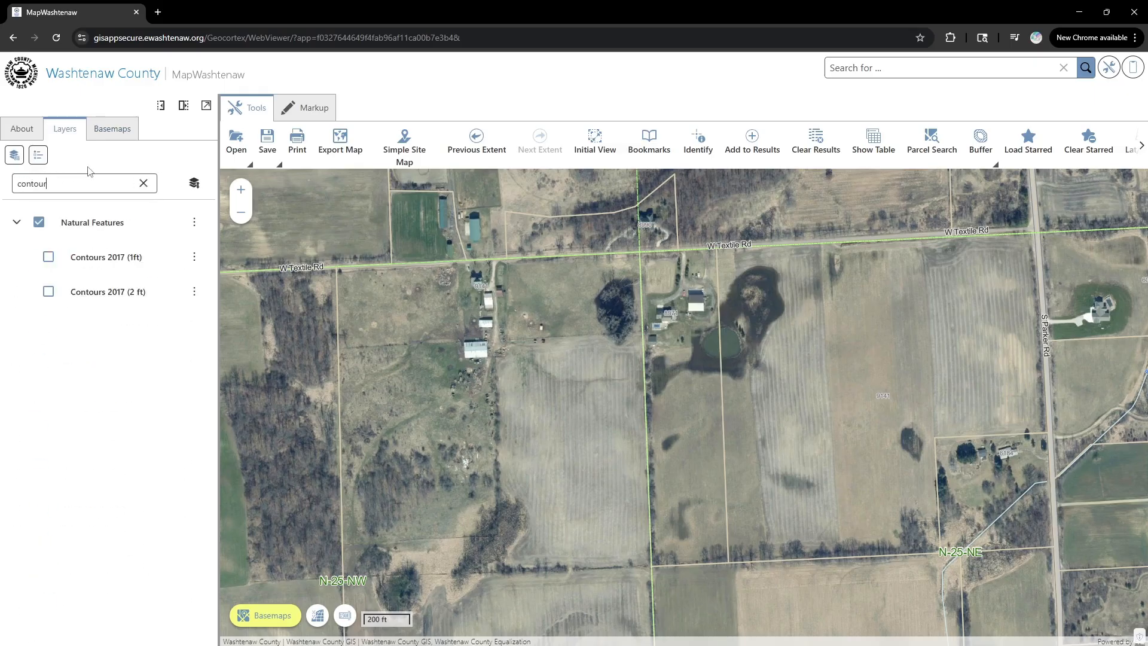
left_click(48, 258)
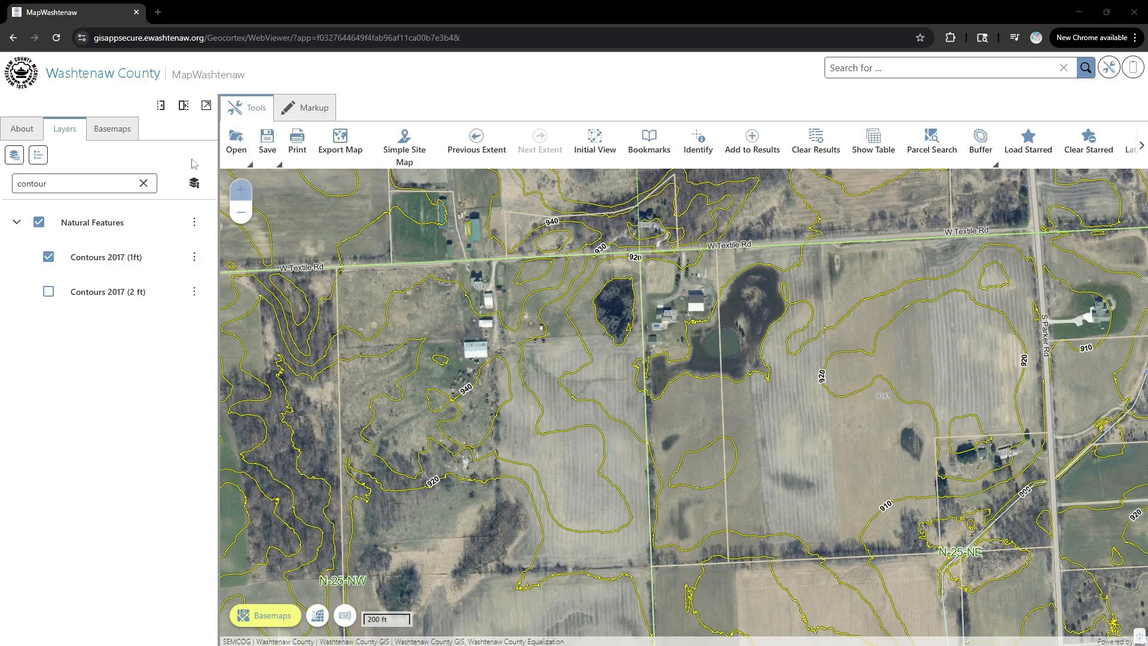
double_click(87, 178)
type("buil")
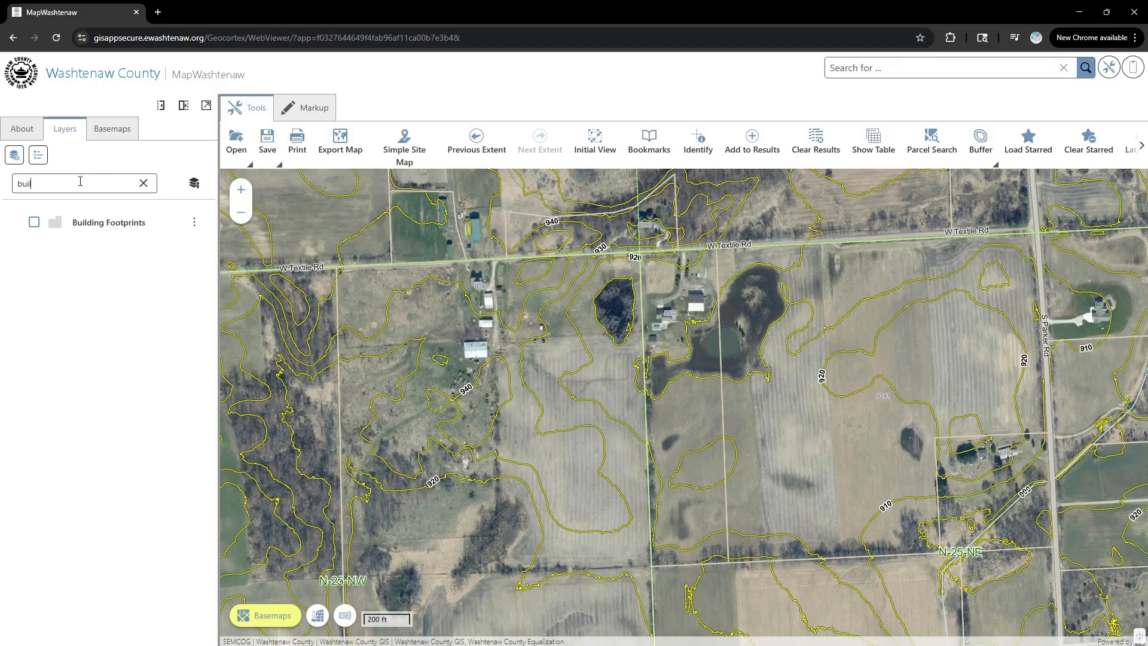
- Toggle the Building Footprints layer on and off, leaving it off
left_click(35, 223)
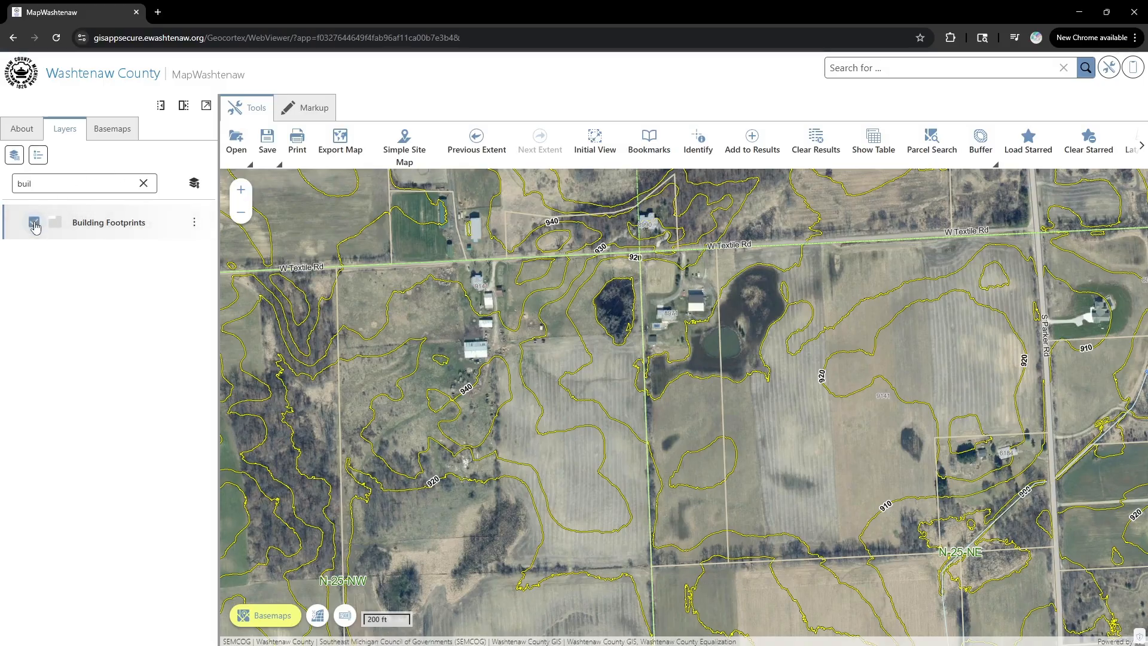
left_click(34, 223)
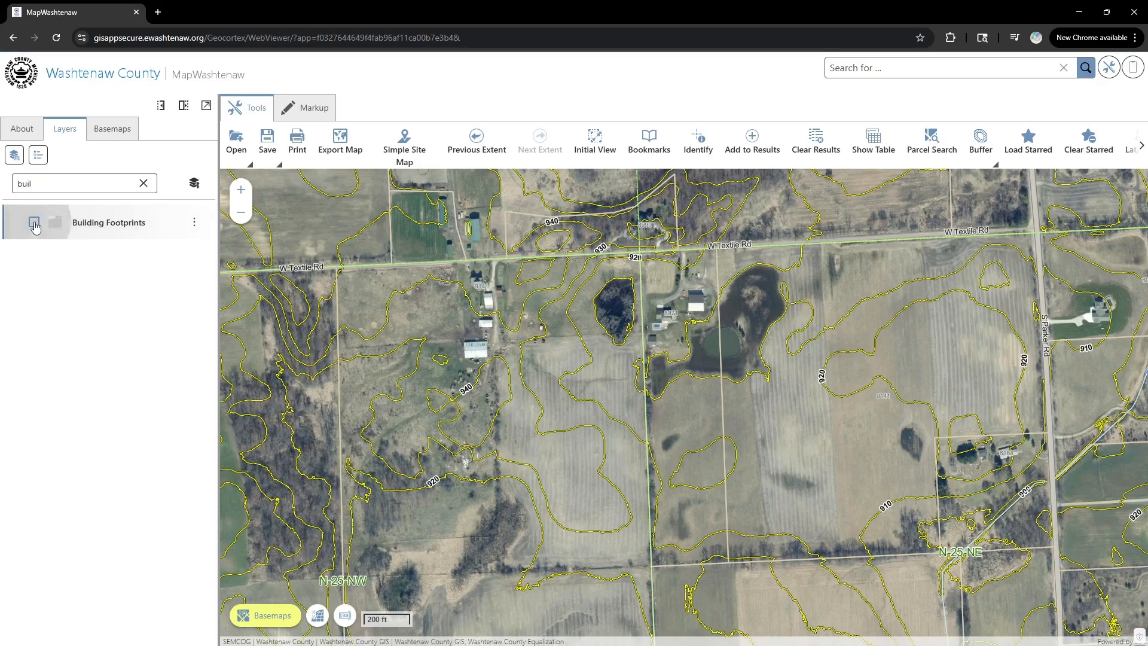
left_click(34, 223)
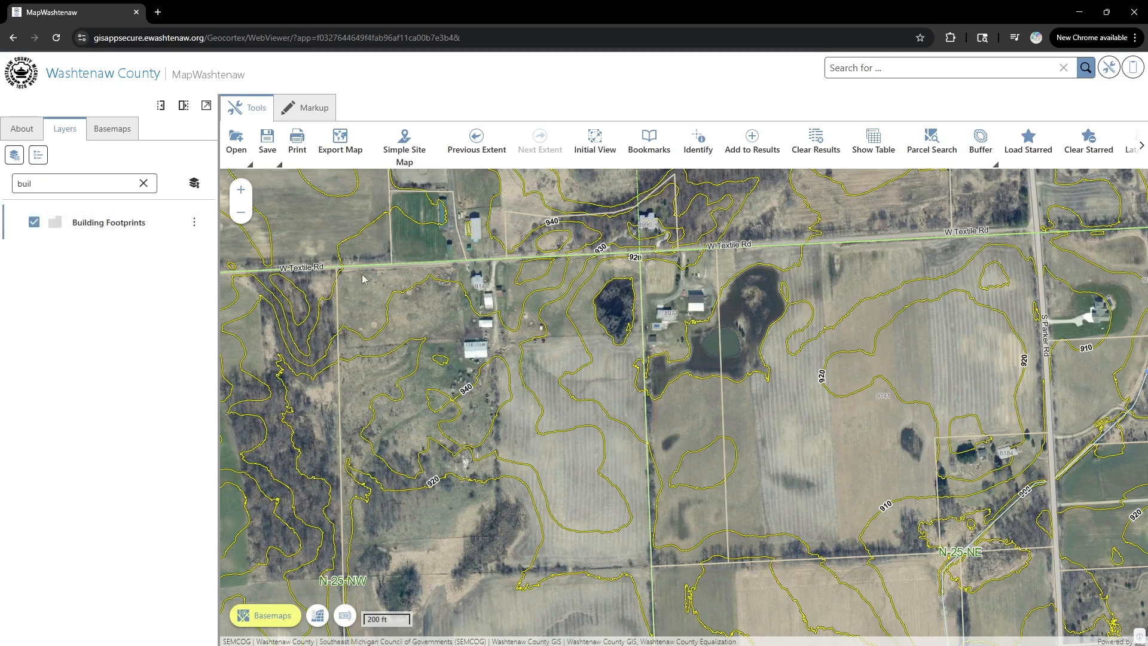
left_click(34, 223)
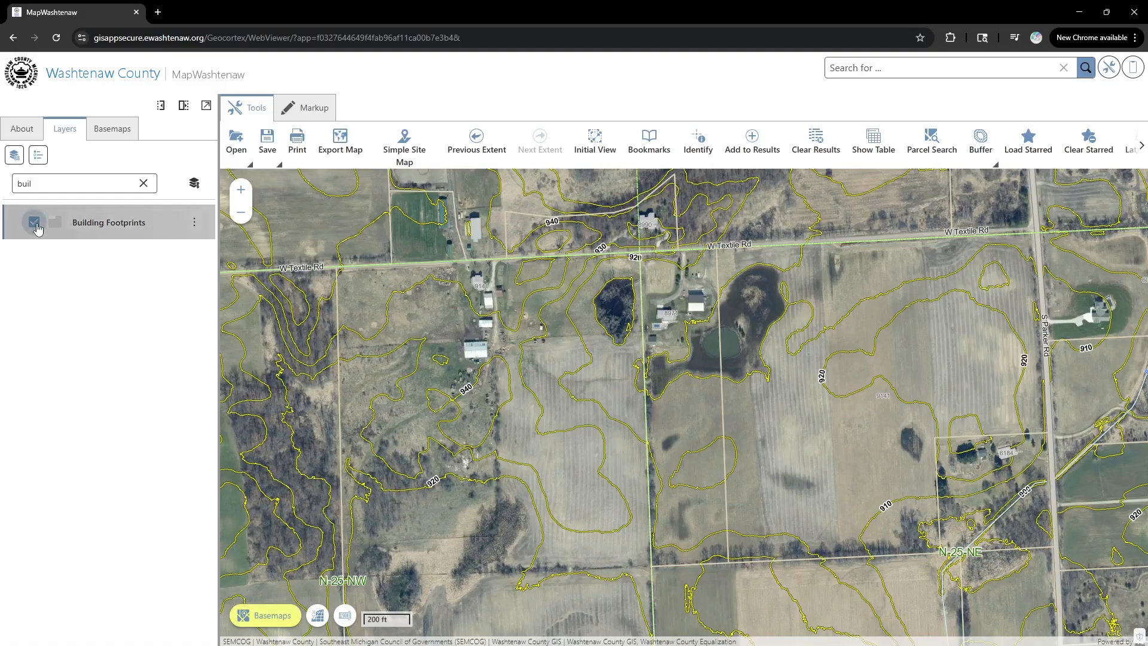
- Filter for 'drain', view the Drains layer along the Bauer drain, then turn it off and clear the filter
double_click(89, 182)
type("drain")
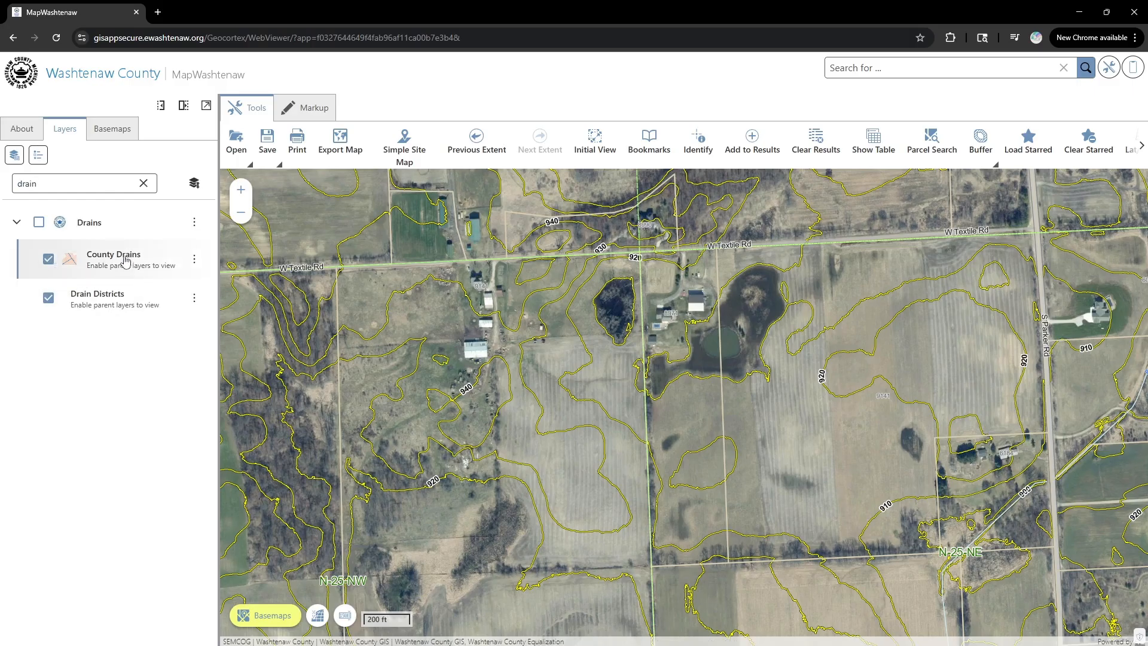
left_click(38, 224)
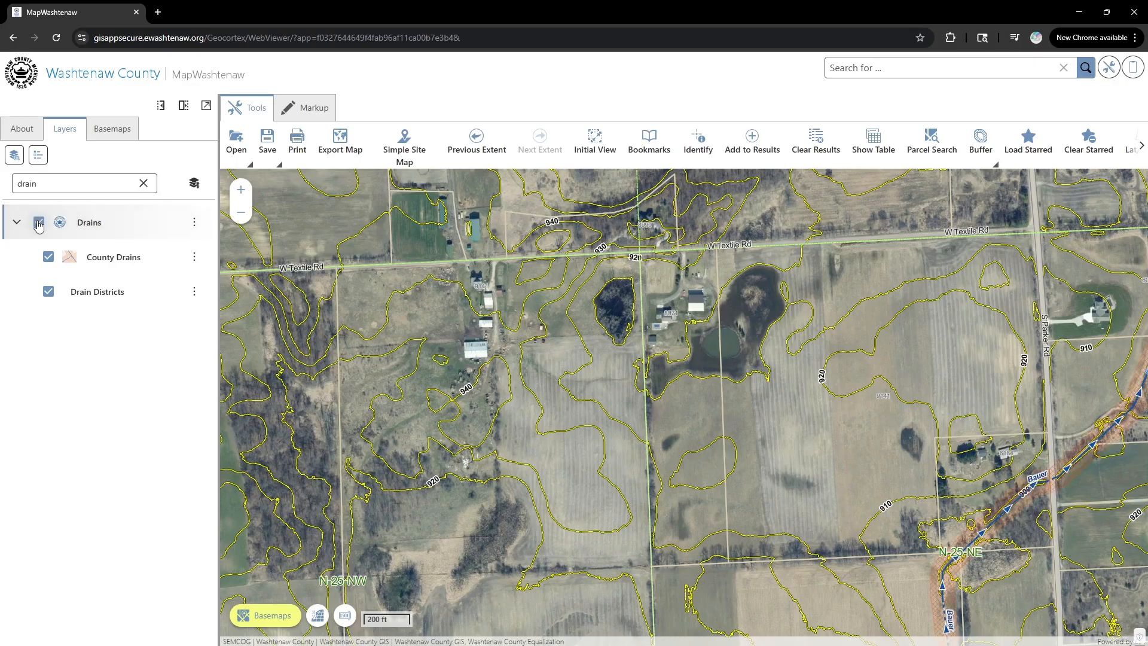
left_click_drag(1068, 506, 964, 482)
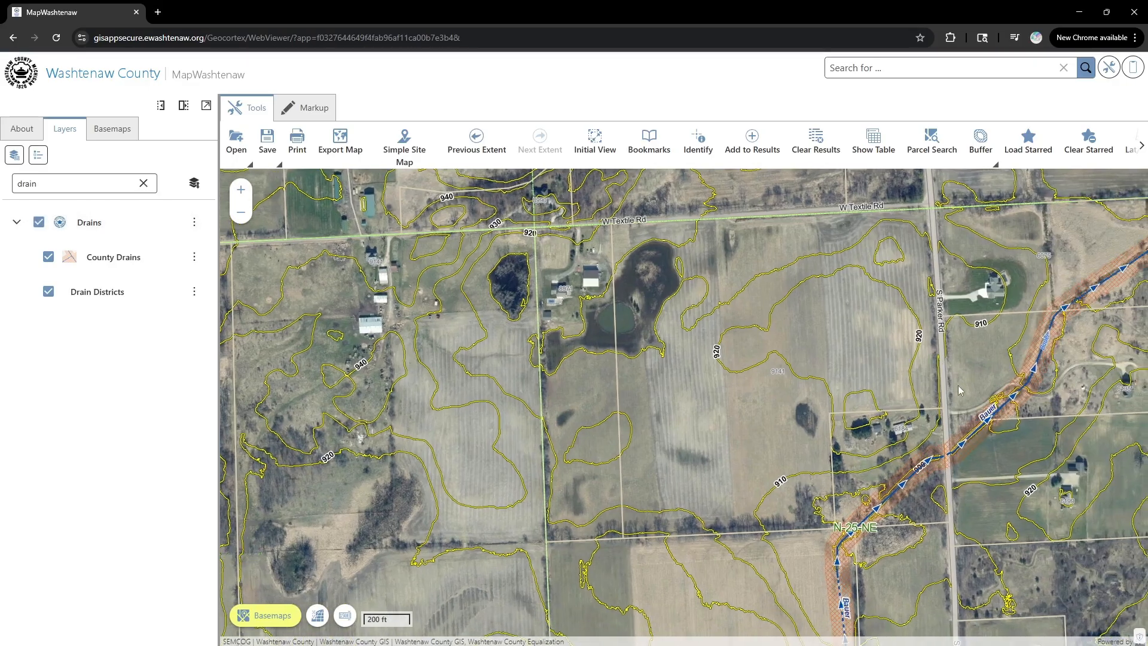
left_click(38, 223)
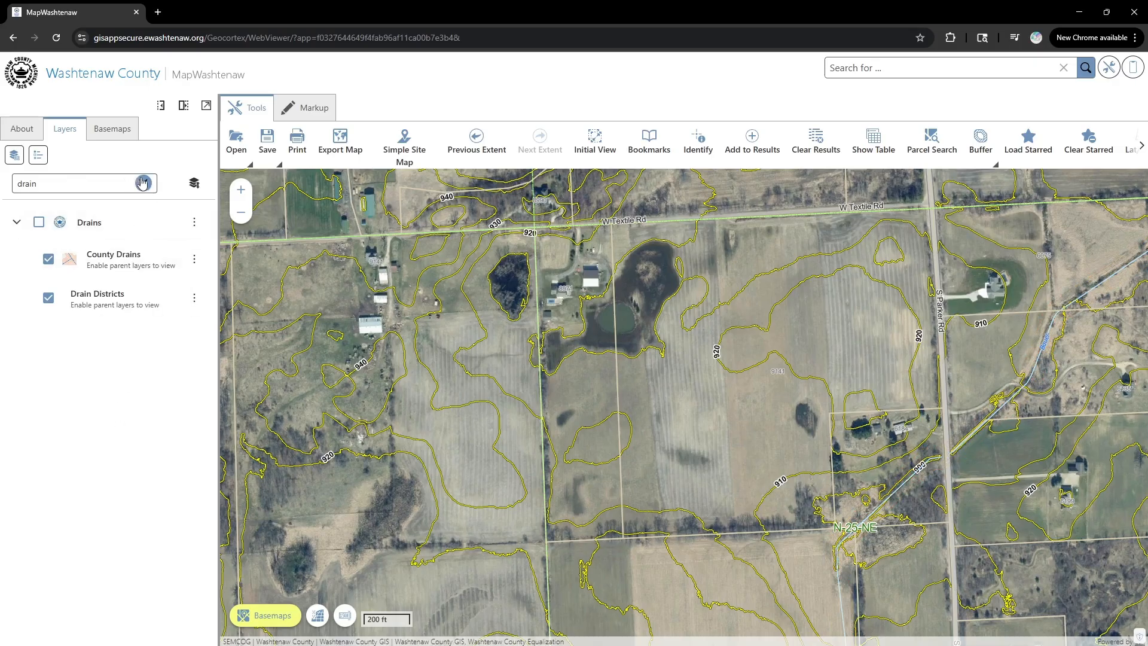
left_click(143, 183)
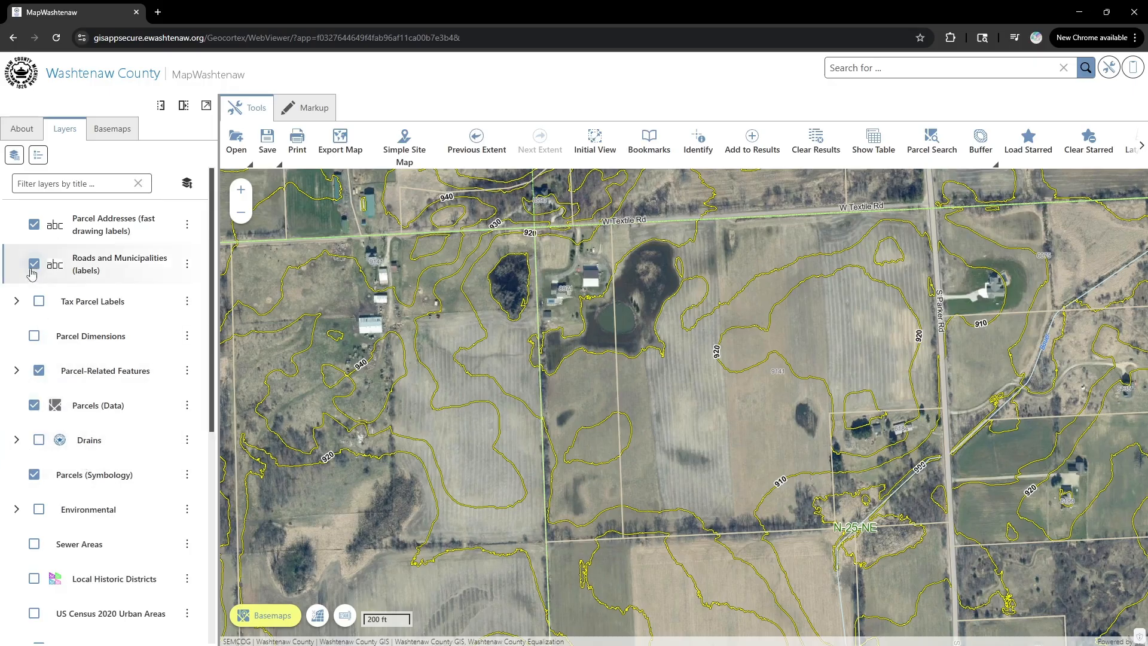
- Hide the Parcel Addresses labels and turn off the Contours 2017 (1ft) layer
left_click(34, 225)
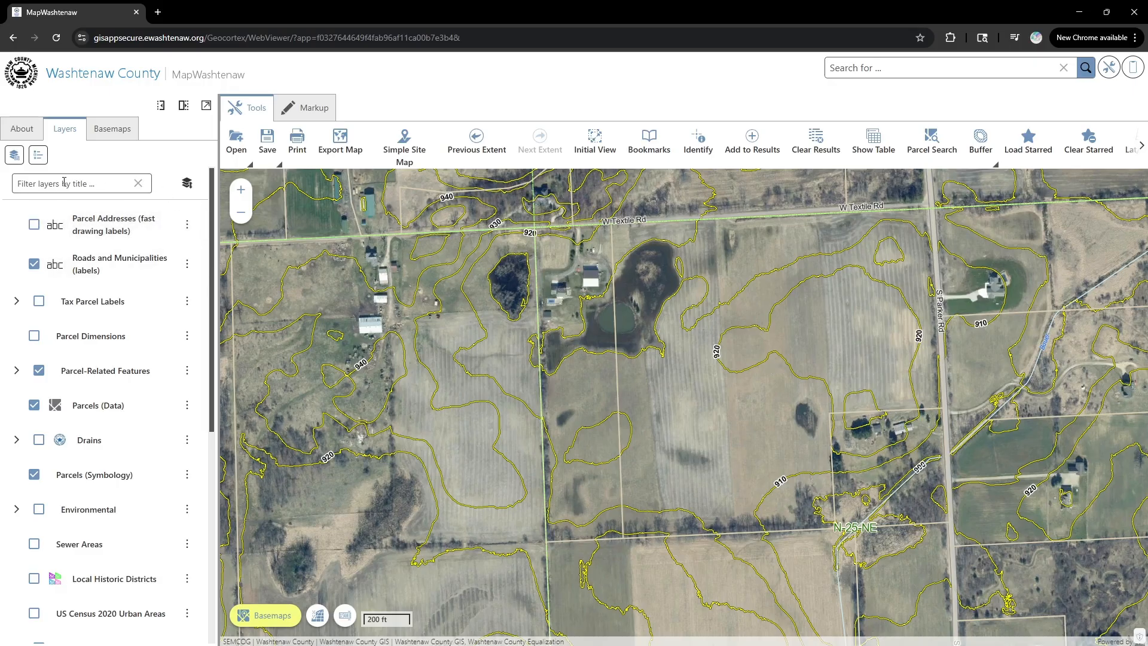
left_click(83, 179)
type("contour")
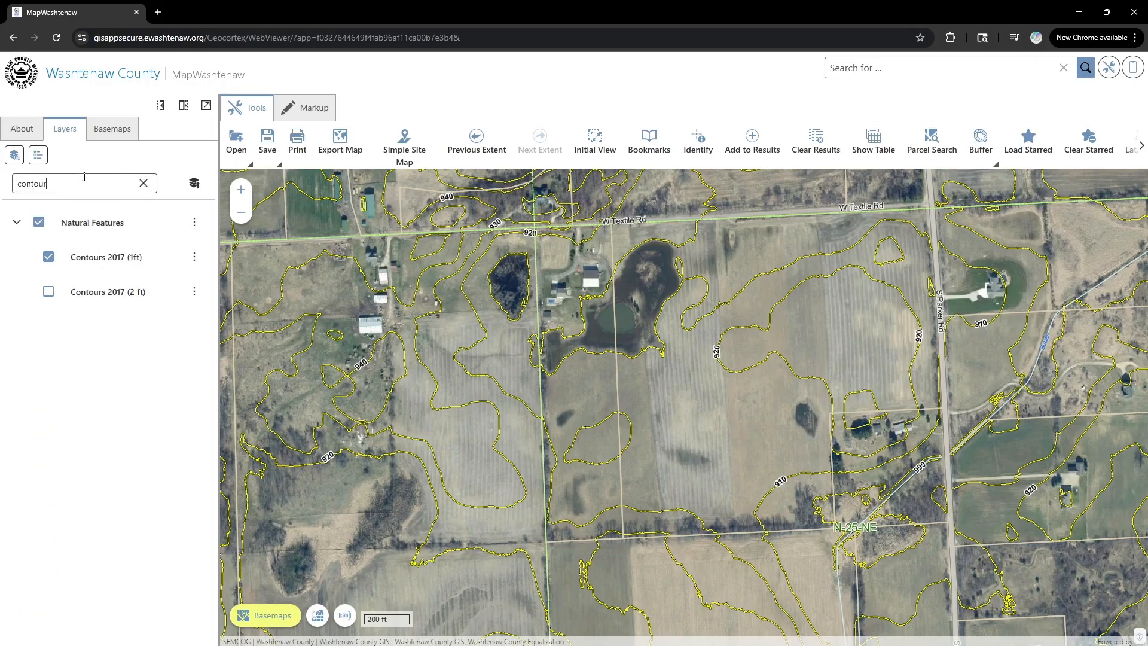
left_click(49, 257)
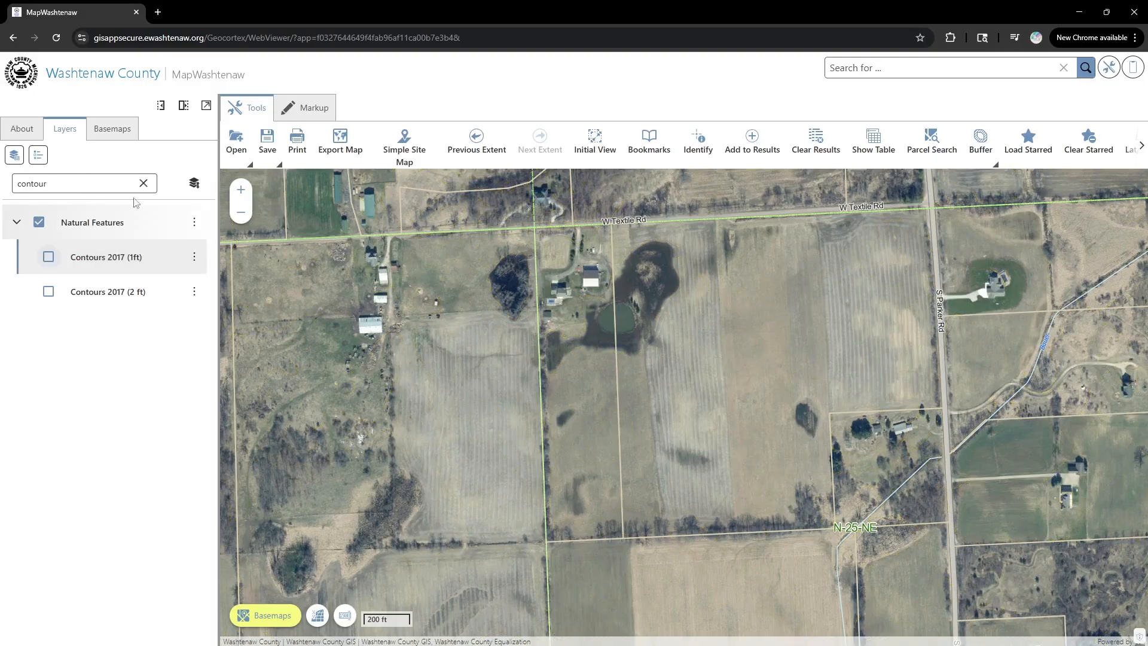
left_click(144, 183)
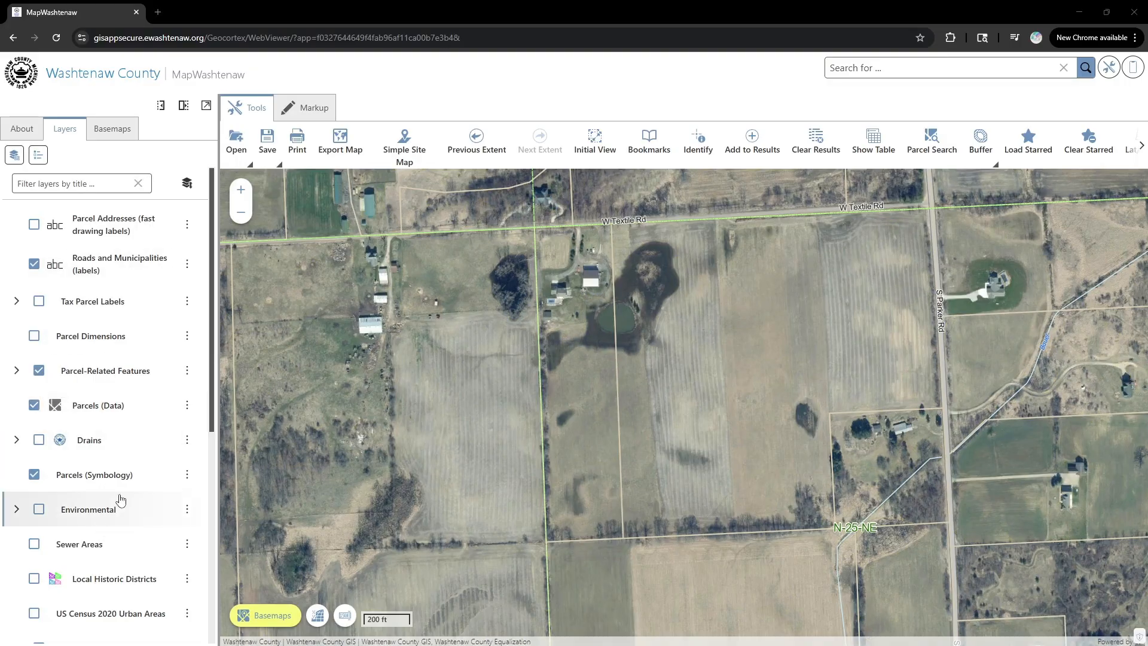
- Expand Parcel-Related Features and uncheck Public Land Survey System (PLSS)
scroll(107, 478, "down", 5)
scroll(80, 489, "down", 2)
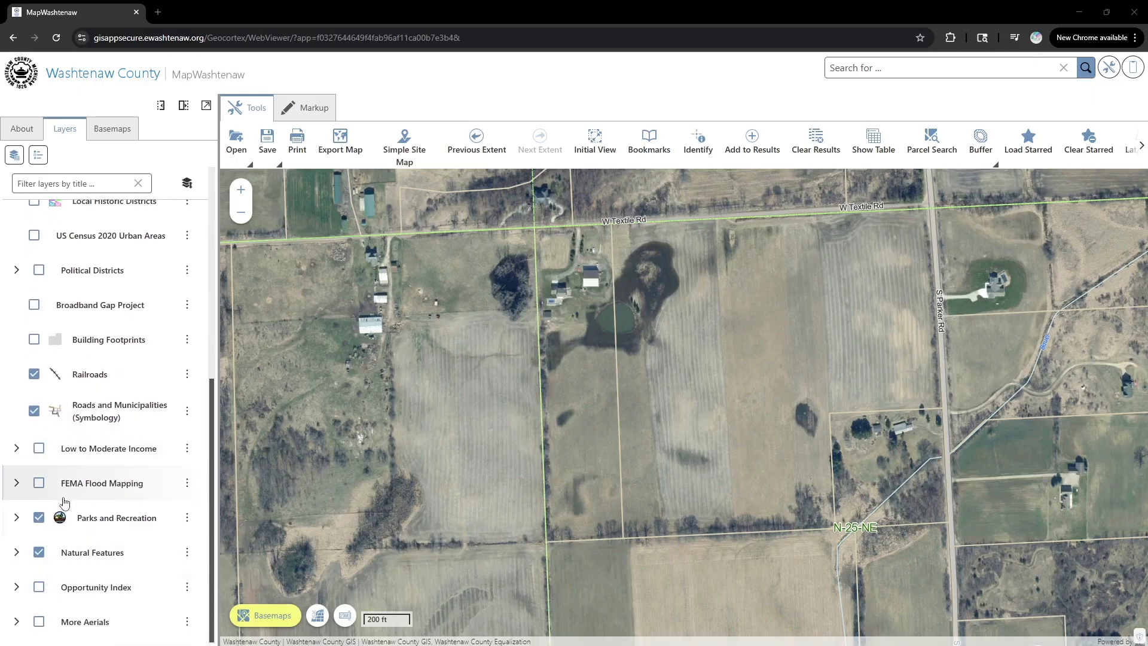
scroll(50, 479, "up", 4)
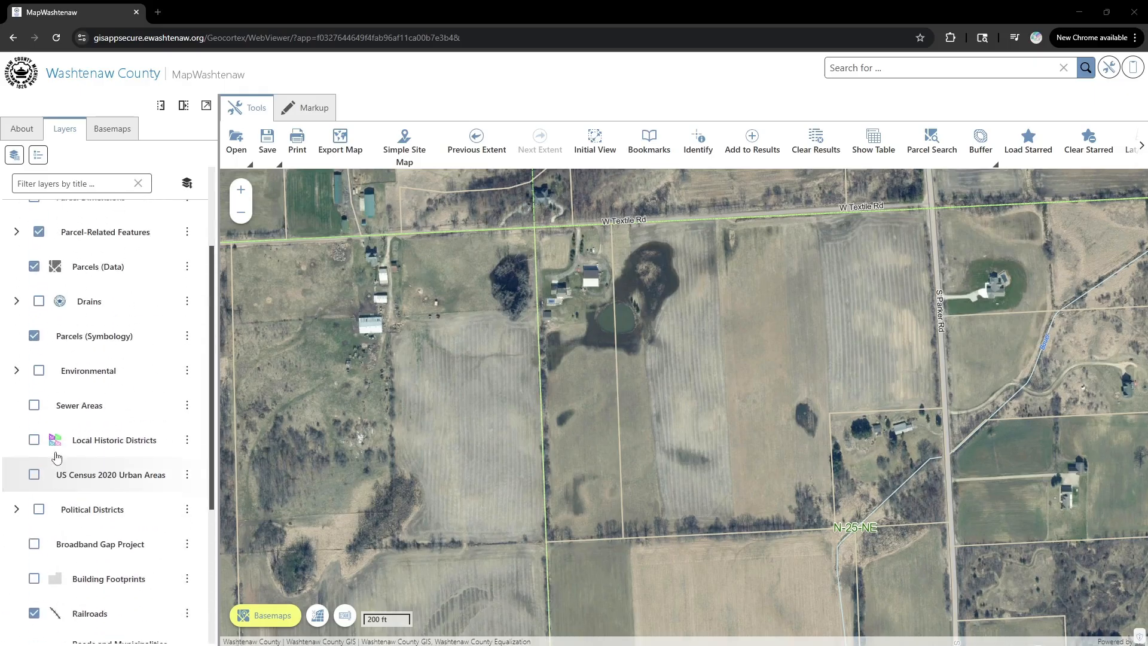
left_click(17, 232)
left_click(58, 272)
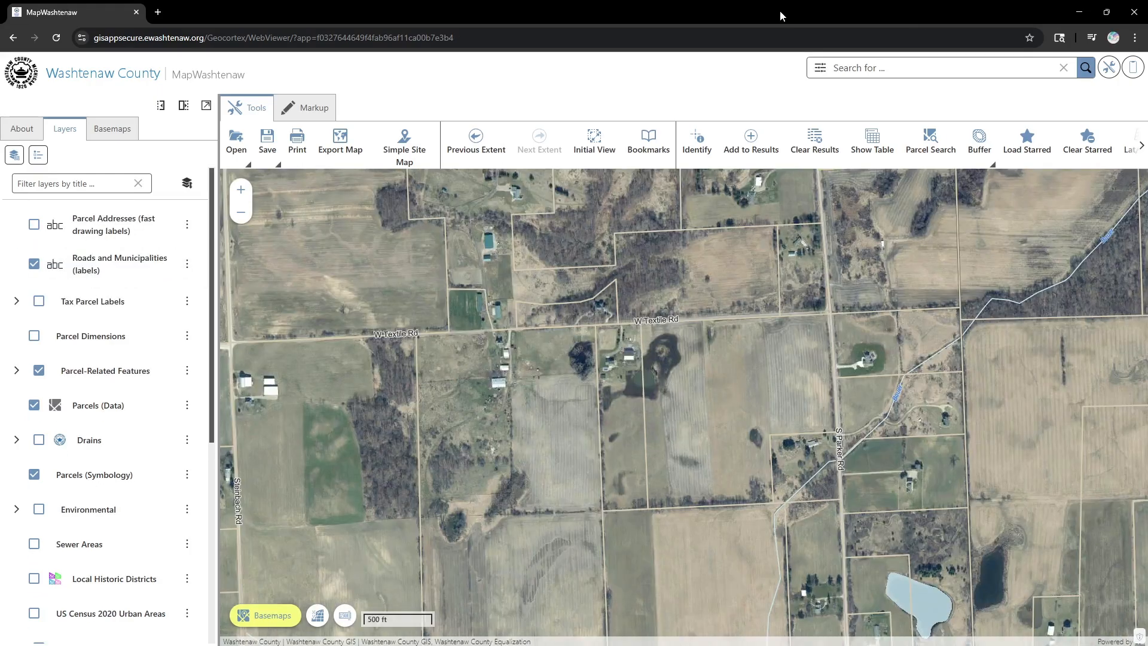
- Switch to the Markup tools, try Circle Area, and look through the Draw Markup shape list
left_click(310, 111)
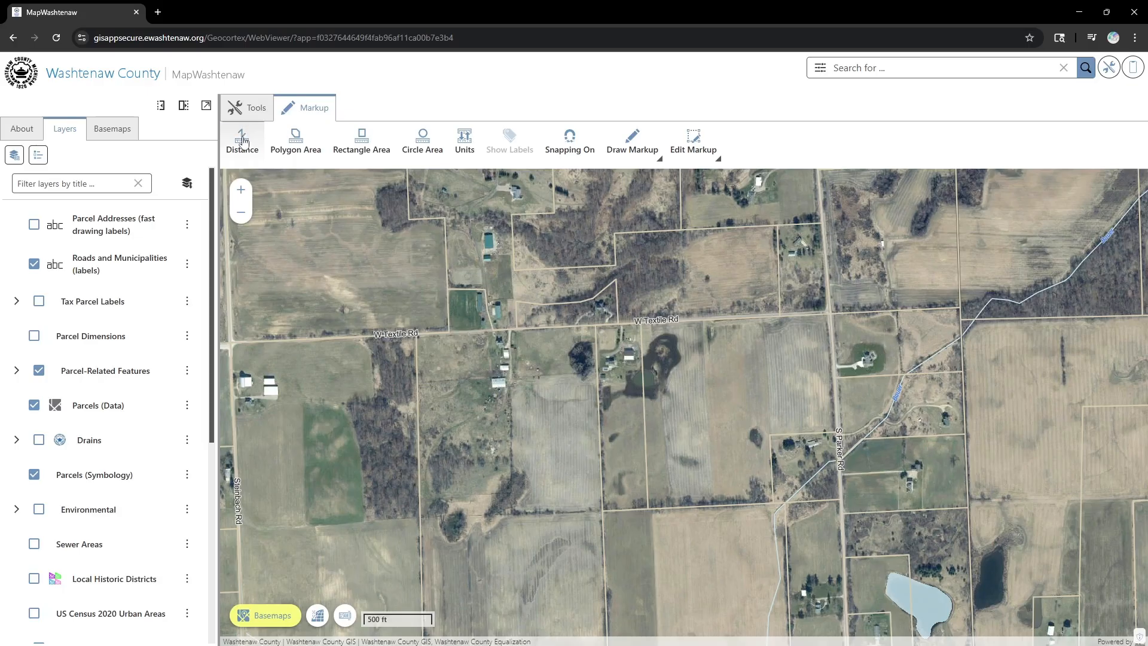
left_click(422, 148)
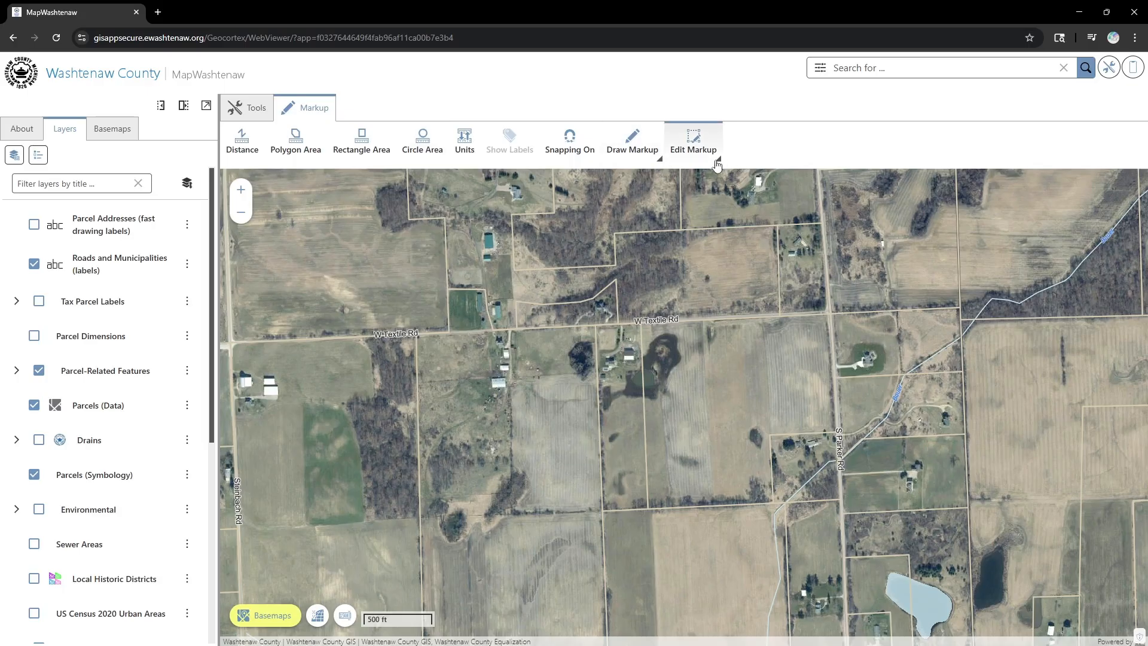
left_click(635, 154)
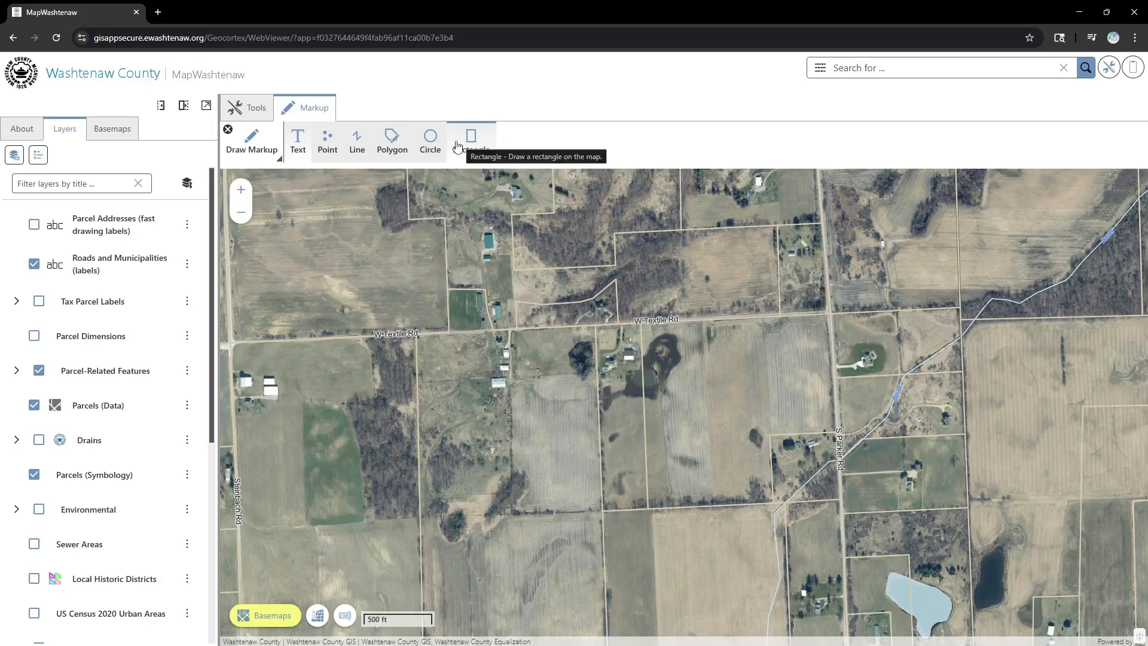
left_click(229, 131)
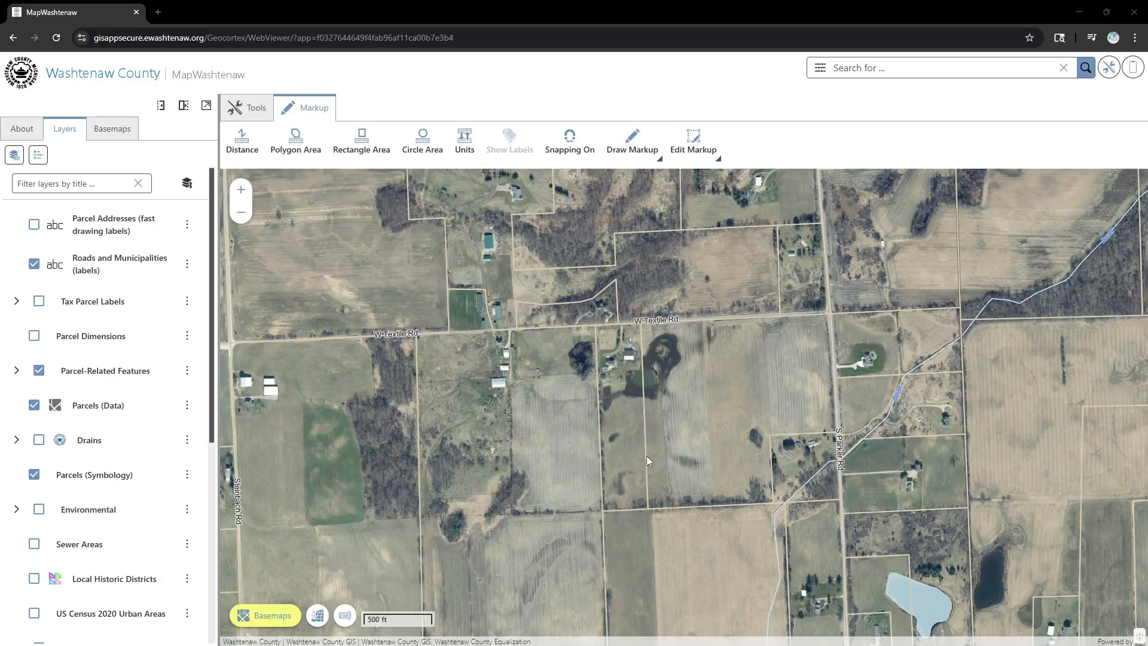
- Zoom to the pond and trace it with a freehand Polygon markup
scroll(628, 417, "up", 3)
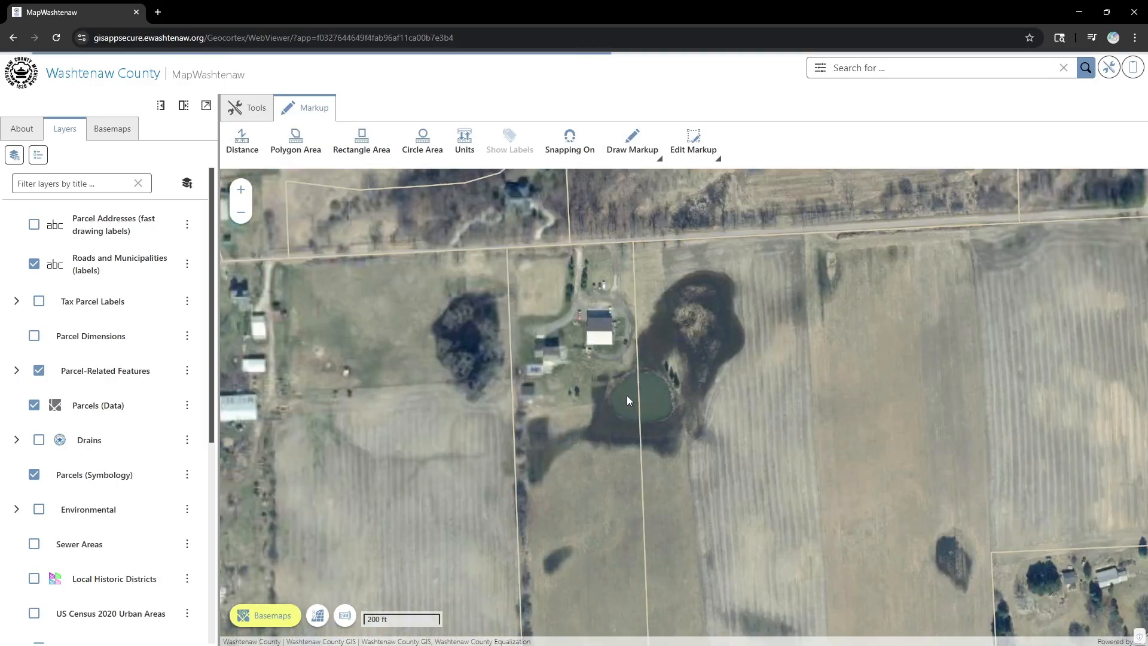
scroll(637, 395, "up", 2)
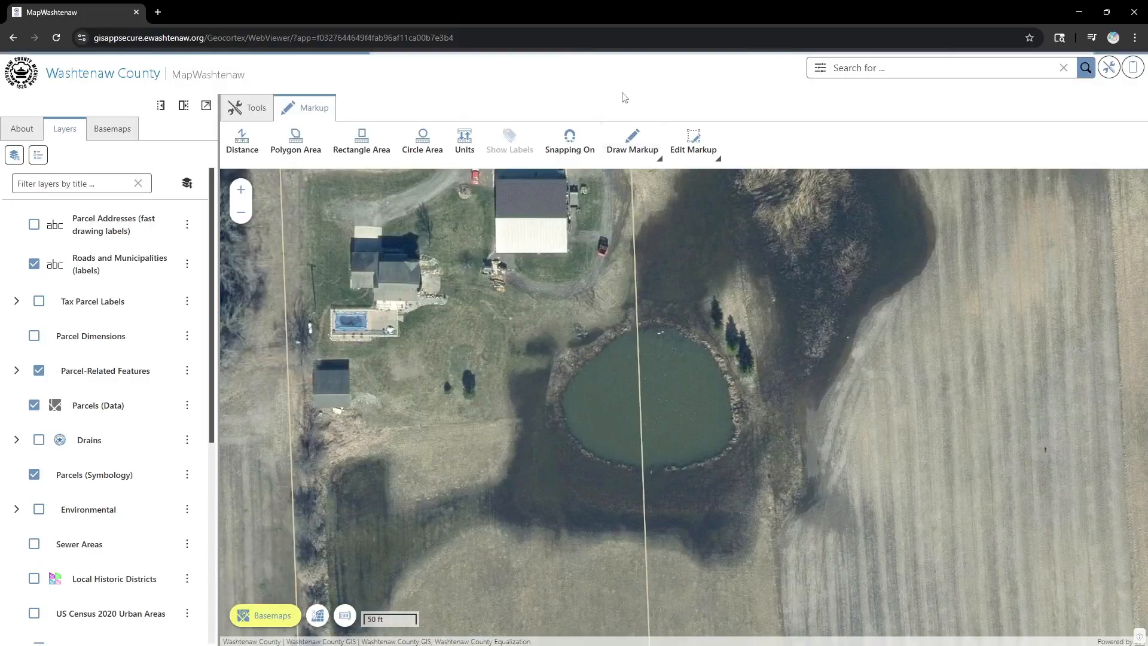
left_click(638, 149)
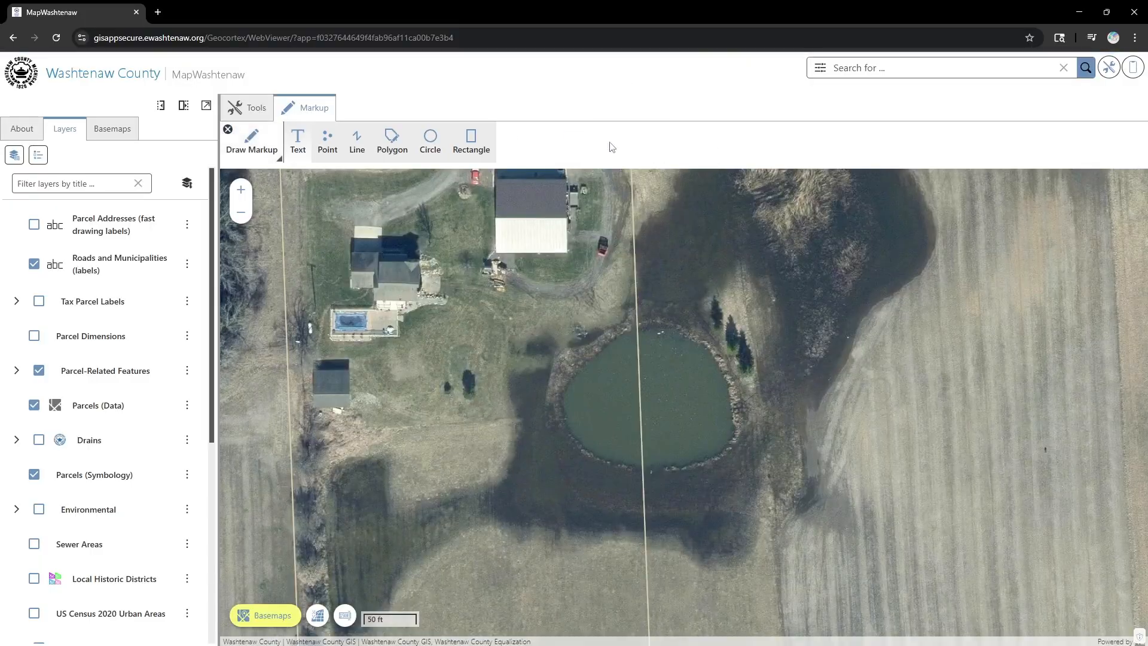
left_click(385, 152)
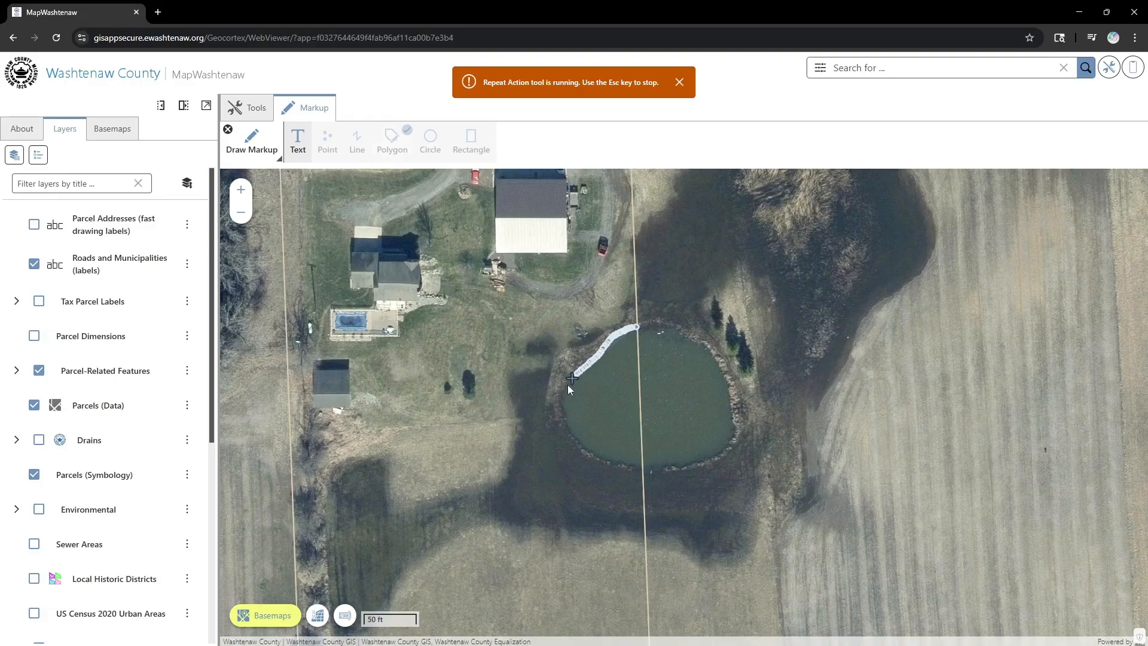
mouse_move(562, 408)
left_mouse_down()
mouse_move(576, 439)
mouse_move(612, 458)
mouse_move(650, 465)
mouse_move(727, 448)
mouse_move(732, 417)
mouse_move(709, 349)
left_mouse_up()
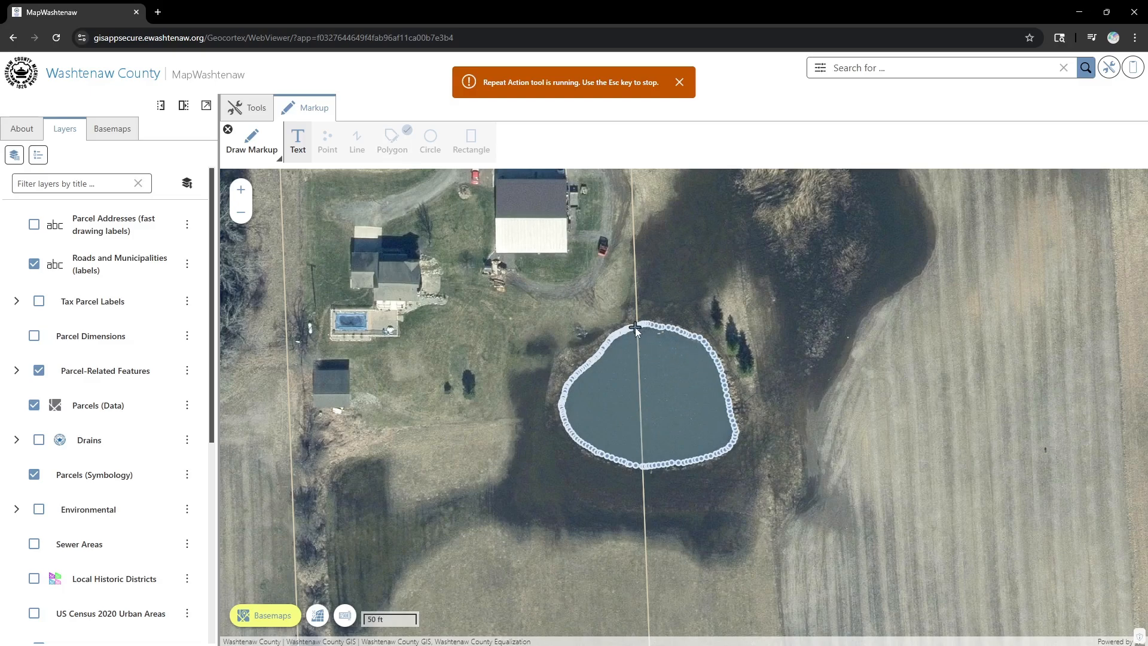
left_click_drag(635, 328, 635, 327)
- Discard an unfinished second polygon inside the pond and stop repeat drawing
left_click(684, 407)
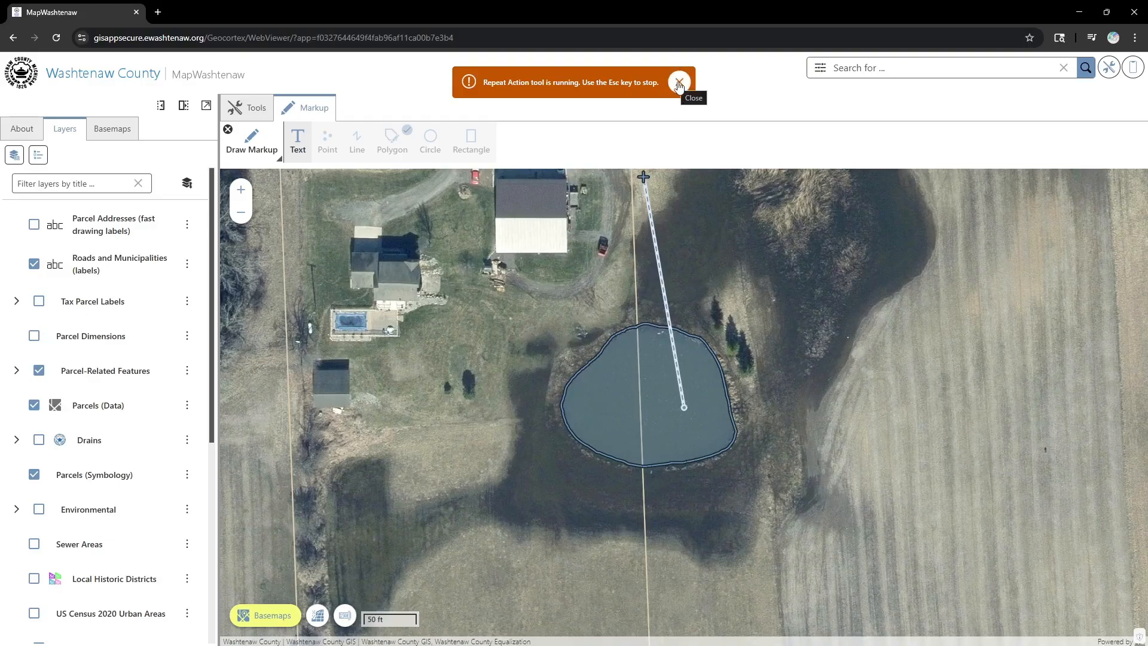
left_click(756, 300)
left_click(823, 479)
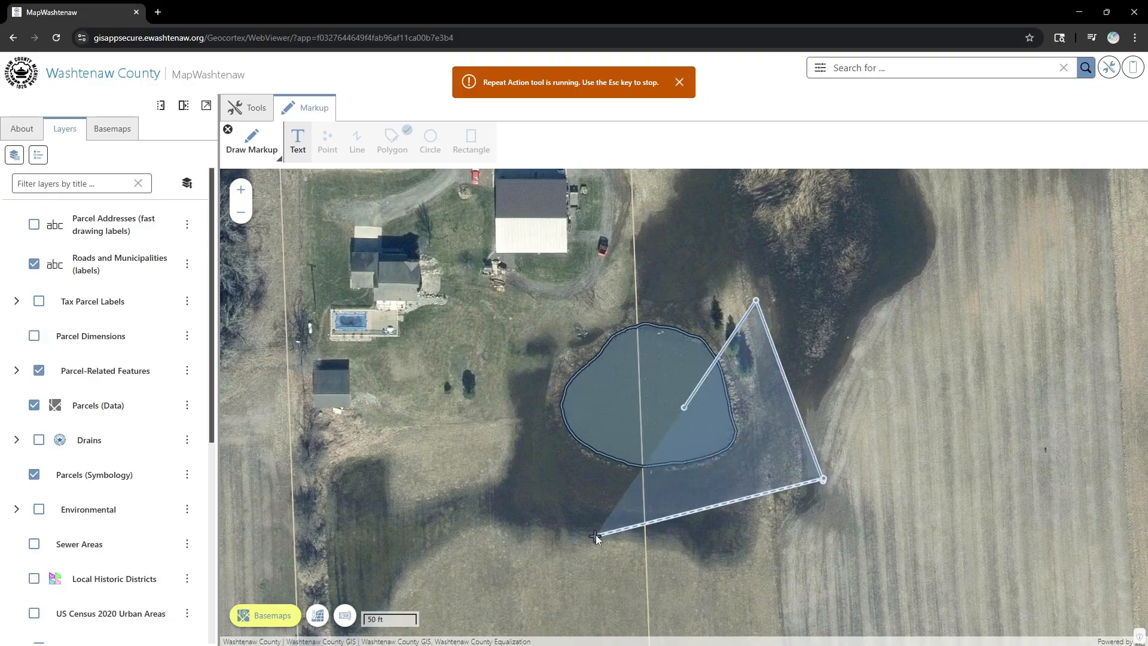
left_click(596, 534)
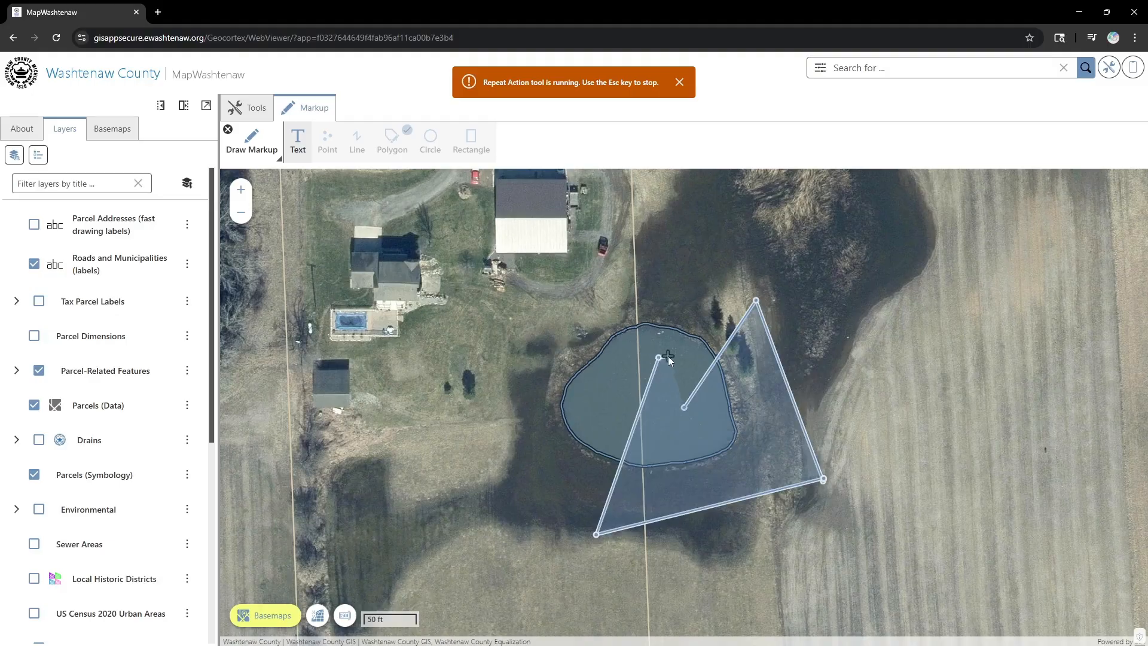
left_click(680, 83)
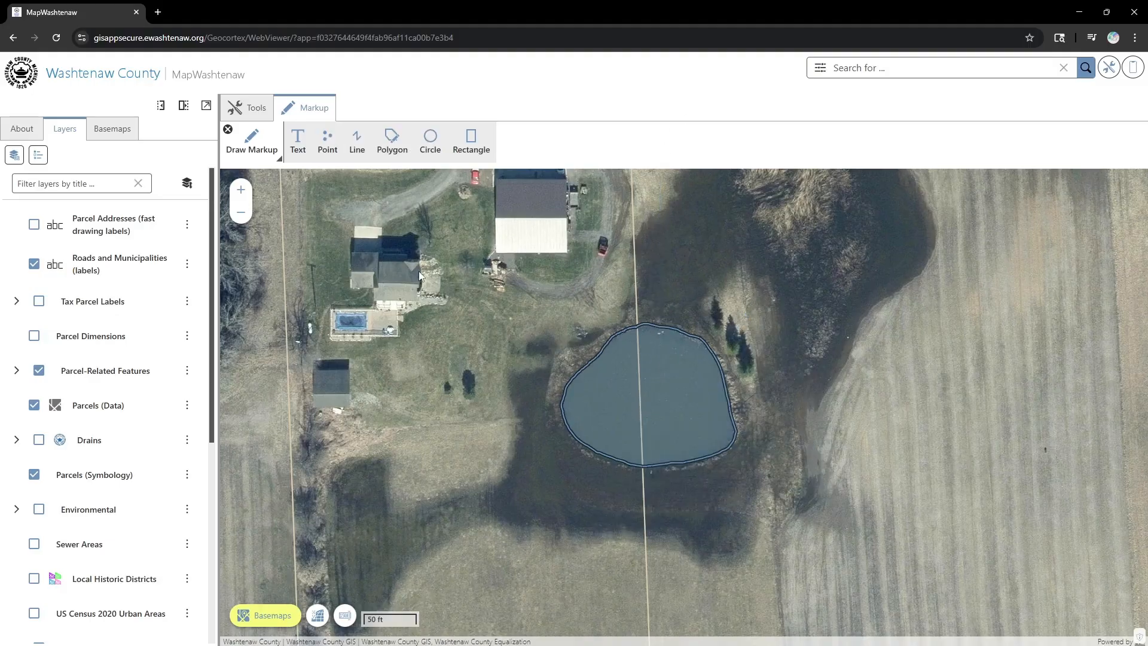
- In Change Polygon Style, set the outline colour to dark grey 4B4B4D
mouse_move(440, 311)
left_mouse_down()
mouse_move(580, 393)
mouse_move(616, 396)
left_mouse_up()
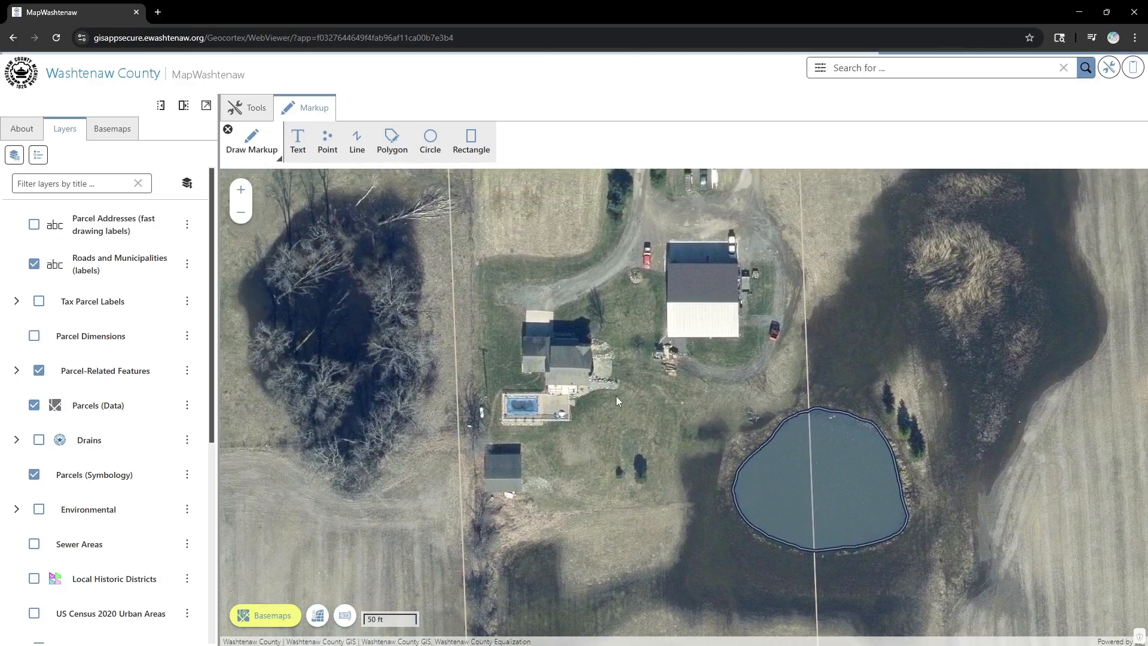
left_click(228, 130)
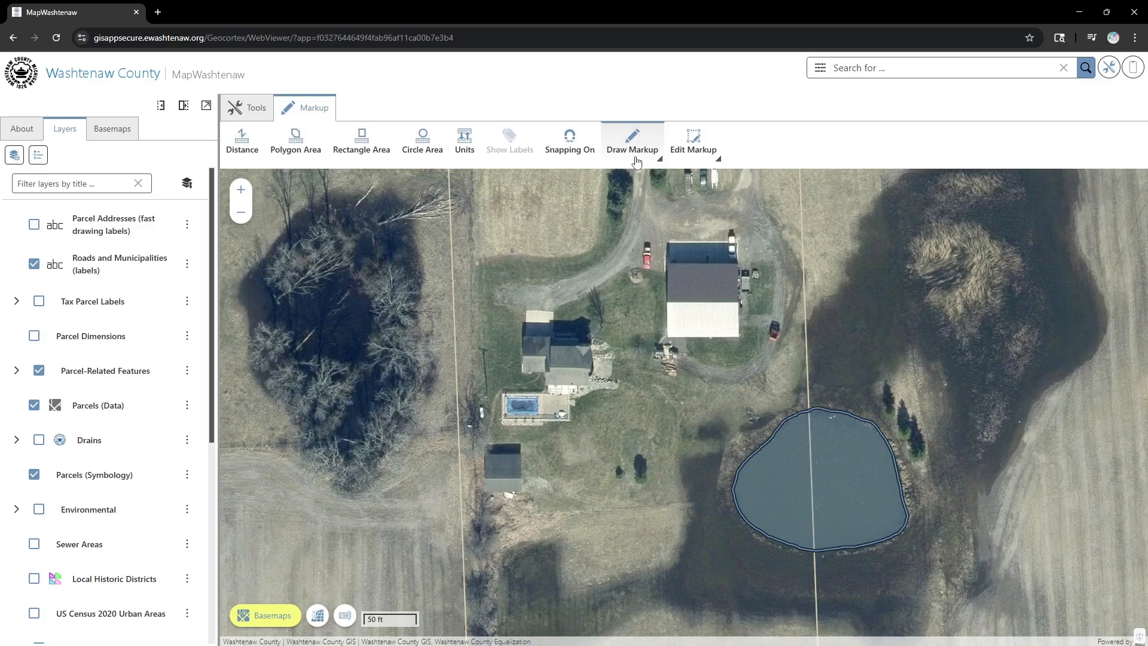
left_click(692, 155)
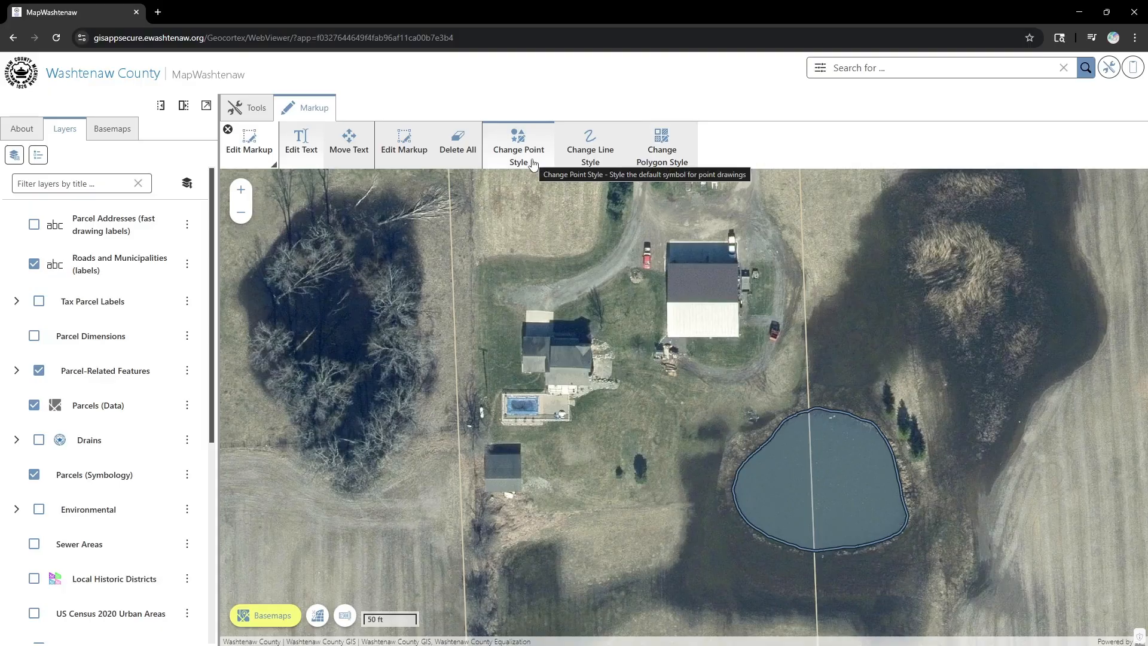
left_click(665, 146)
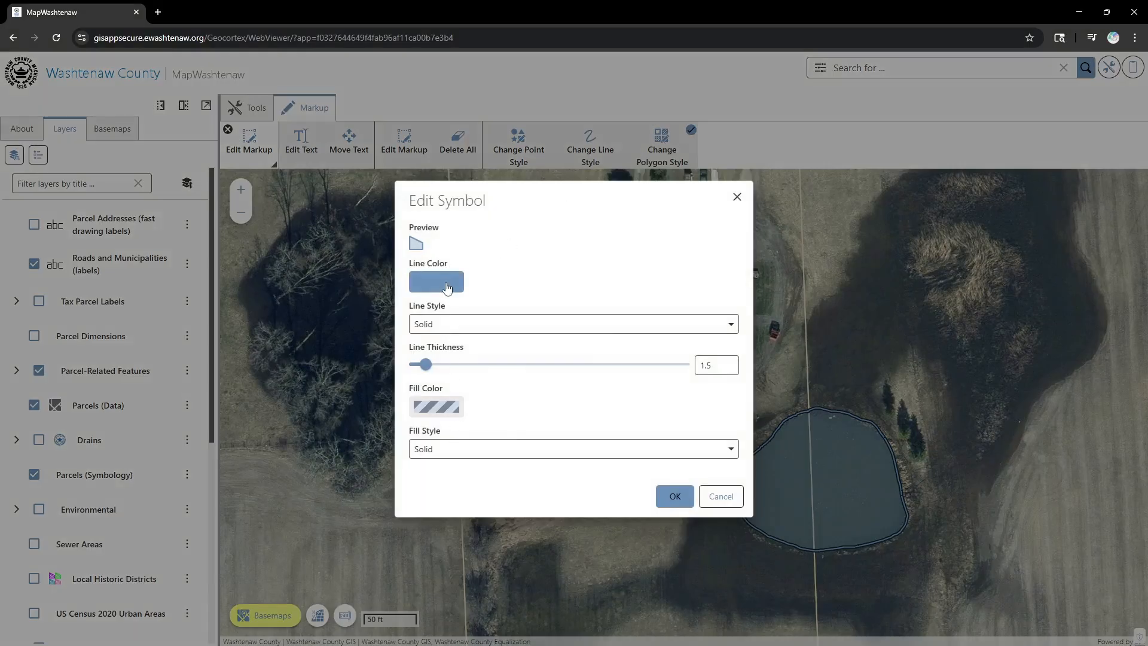
left_click(447, 288)
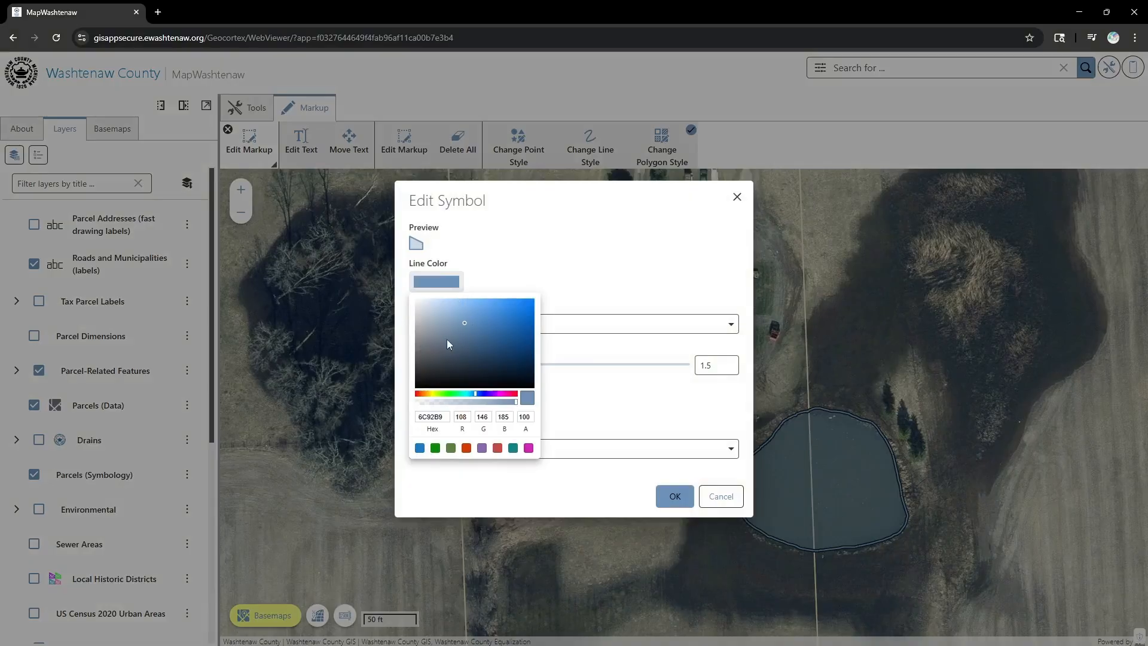
left_click_drag(432, 343, 418, 360)
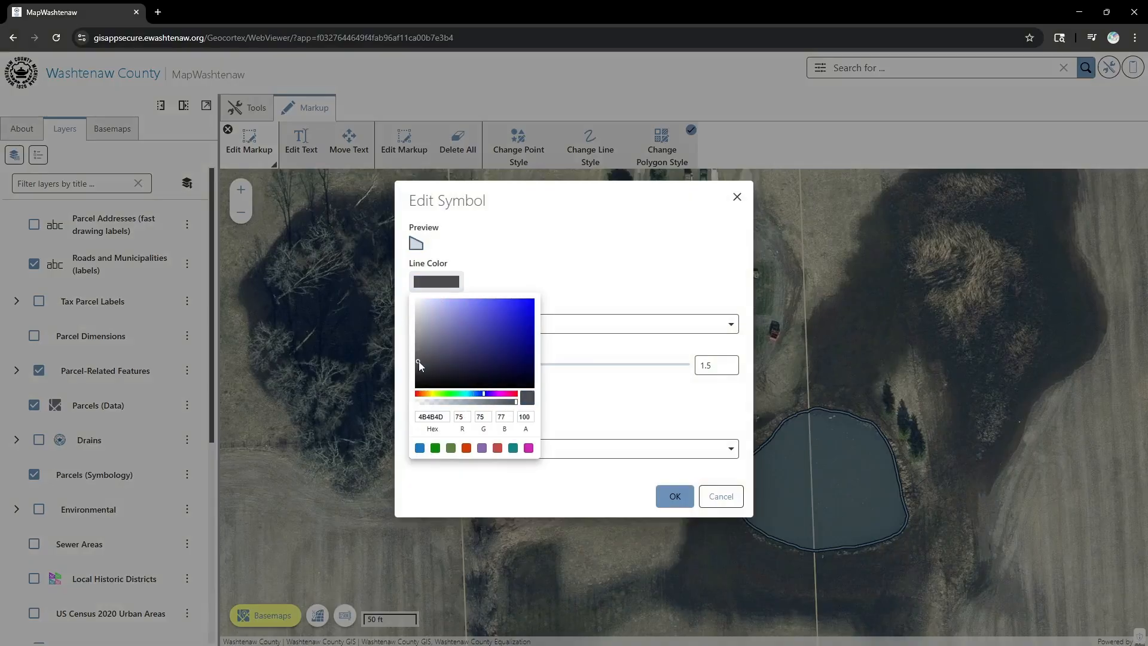
left_click(546, 259)
- Set the polygon fill to light grey A1A1A1 with Solid pattern and apply the style
left_click(436, 407)
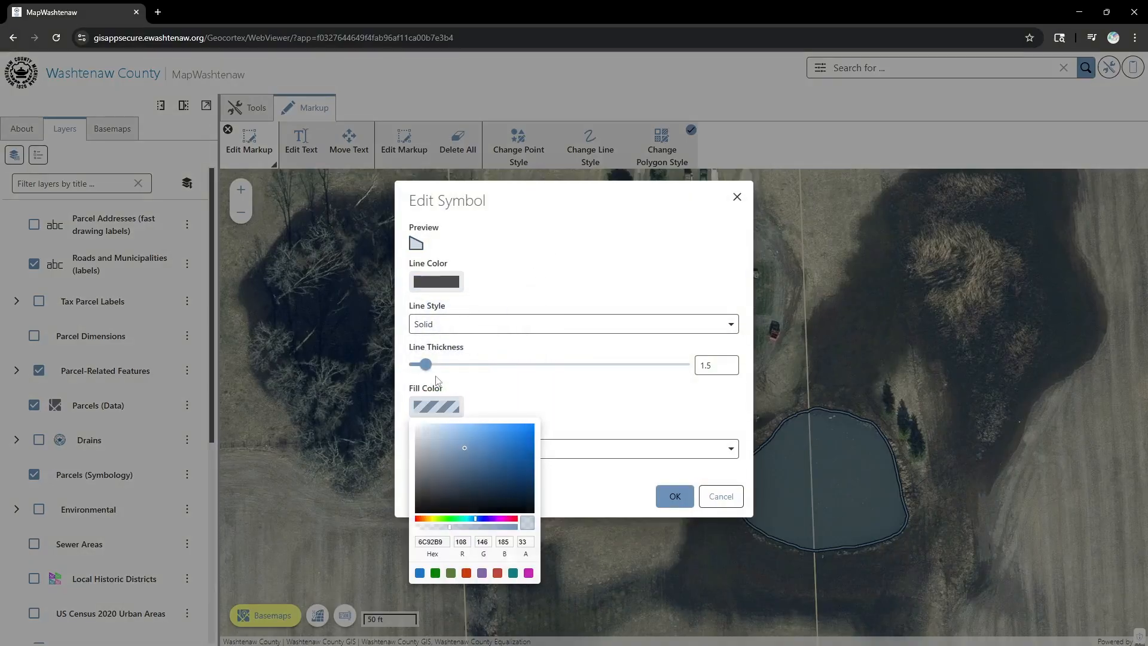
left_click_drag(419, 450, 415, 461)
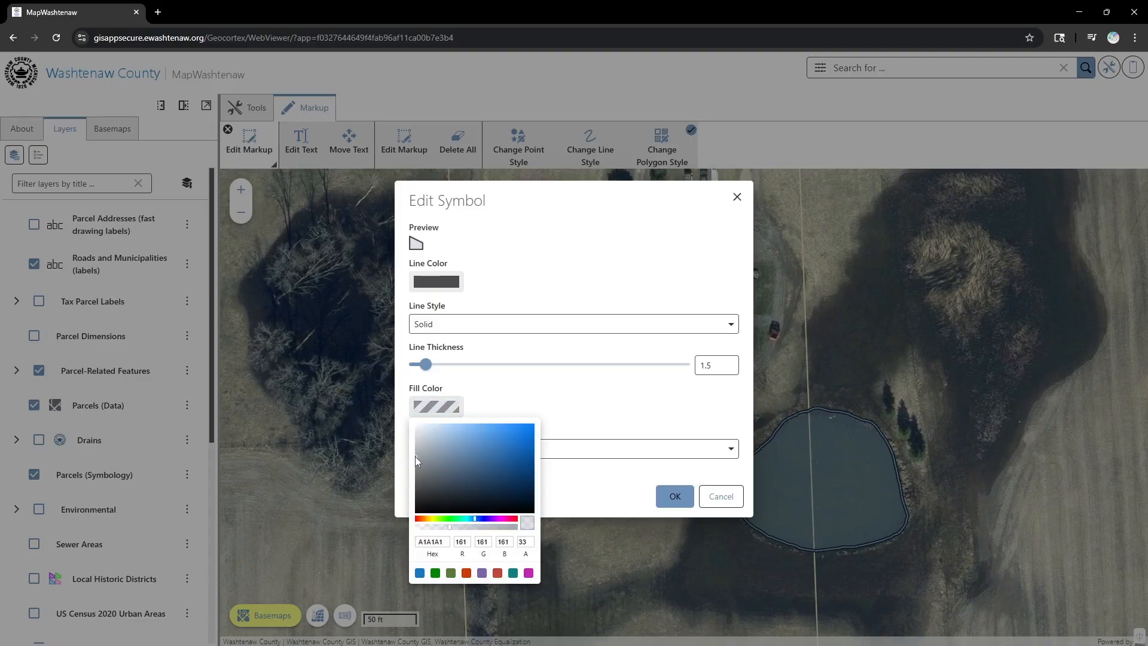
left_click(529, 392)
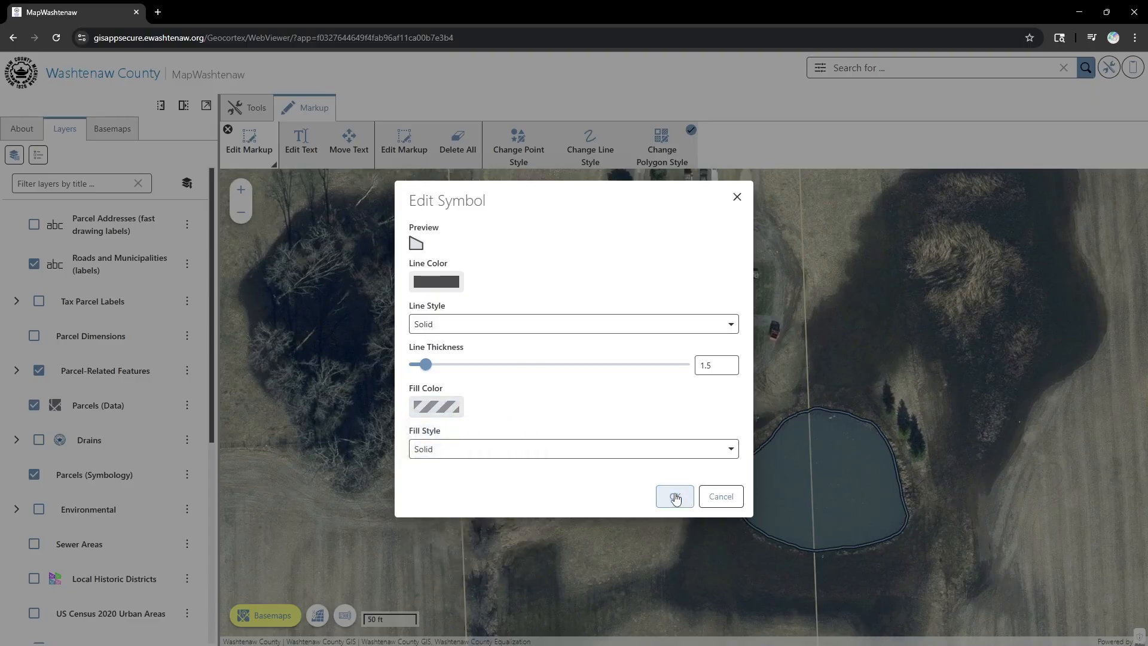
left_click(523, 456)
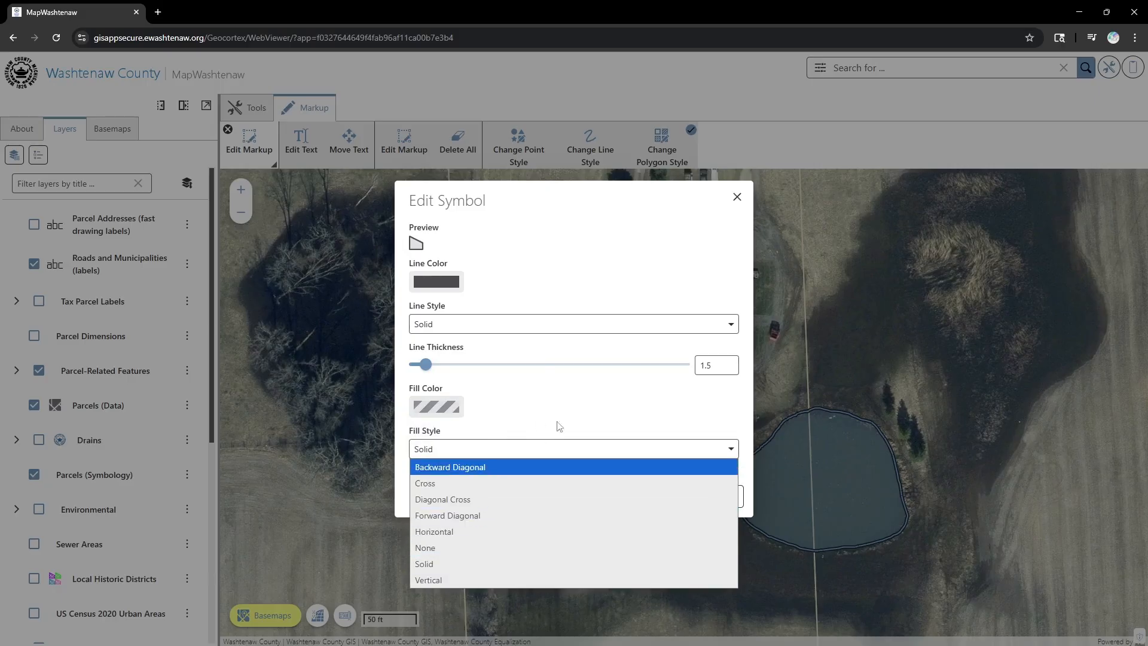
left_click(595, 412)
left_click(676, 496)
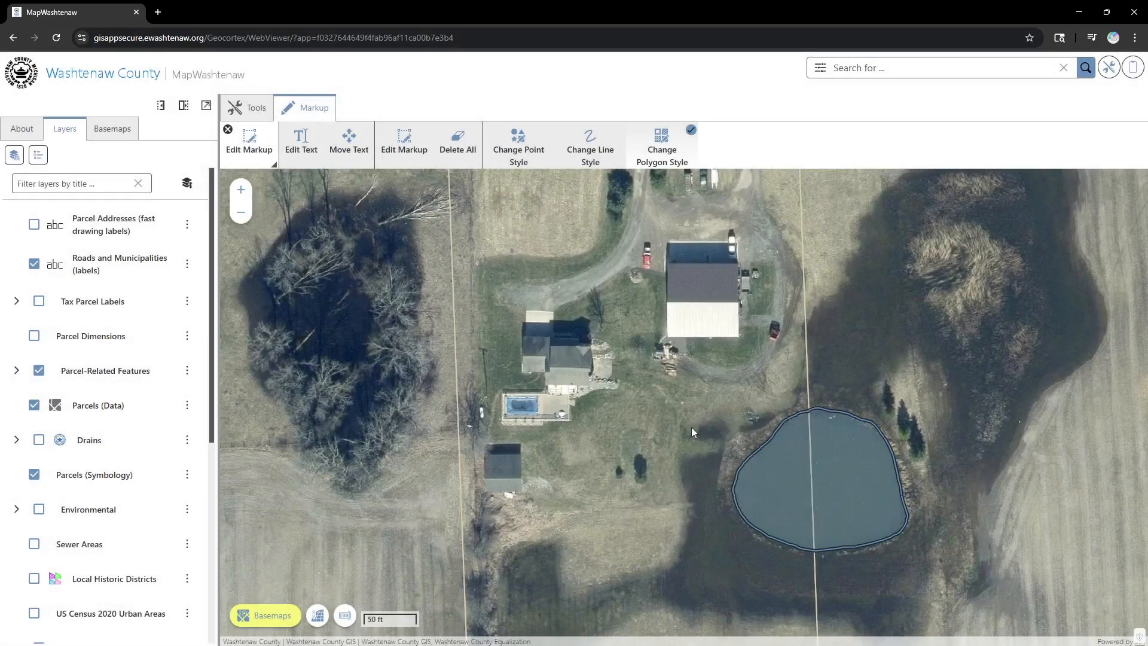
left_click(227, 130)
- Draw a Rectangle markup over the small shed south of the house, then stop repeat drawing
left_click(646, 145)
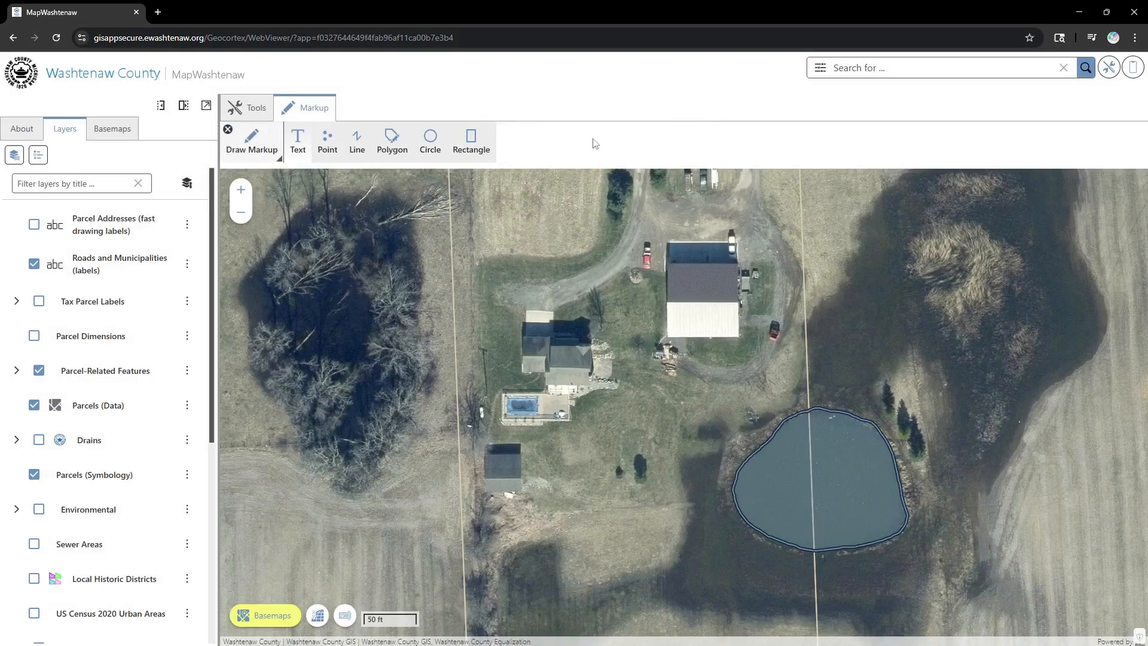
left_click(472, 144)
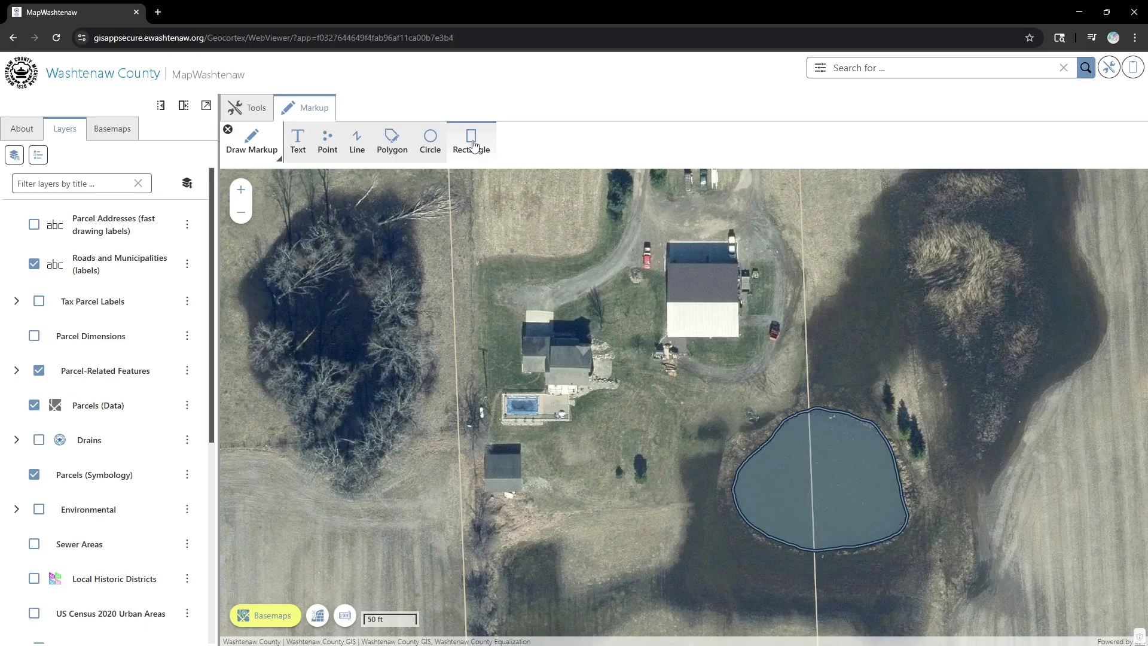
scroll(488, 476, "up", 2)
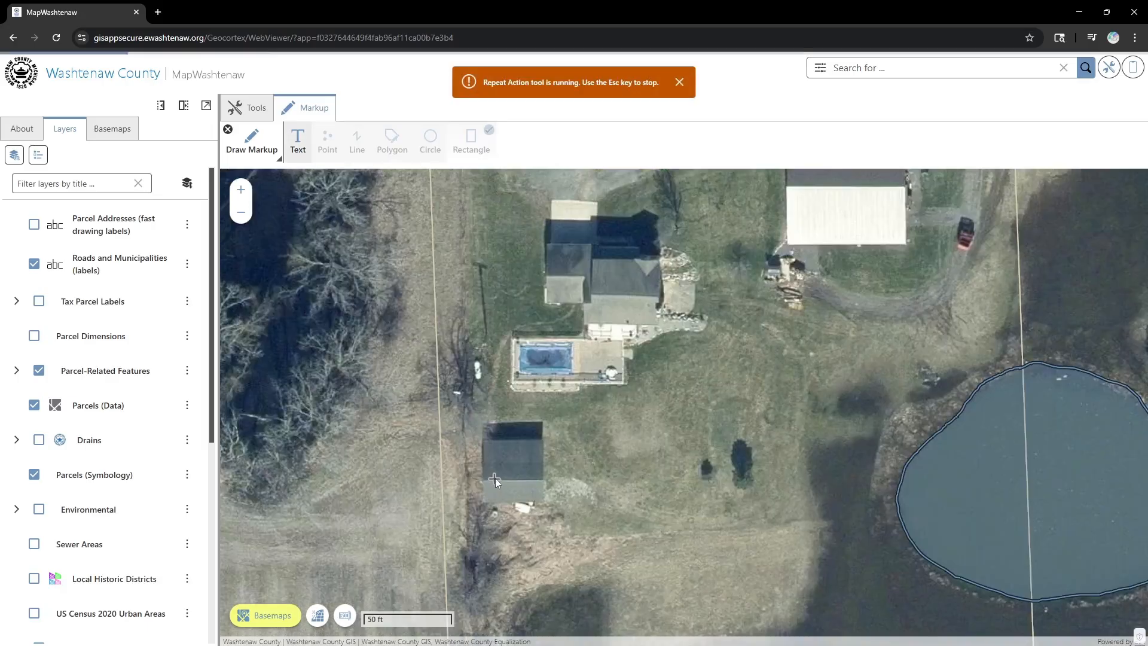
left_click_drag(480, 446, 547, 501)
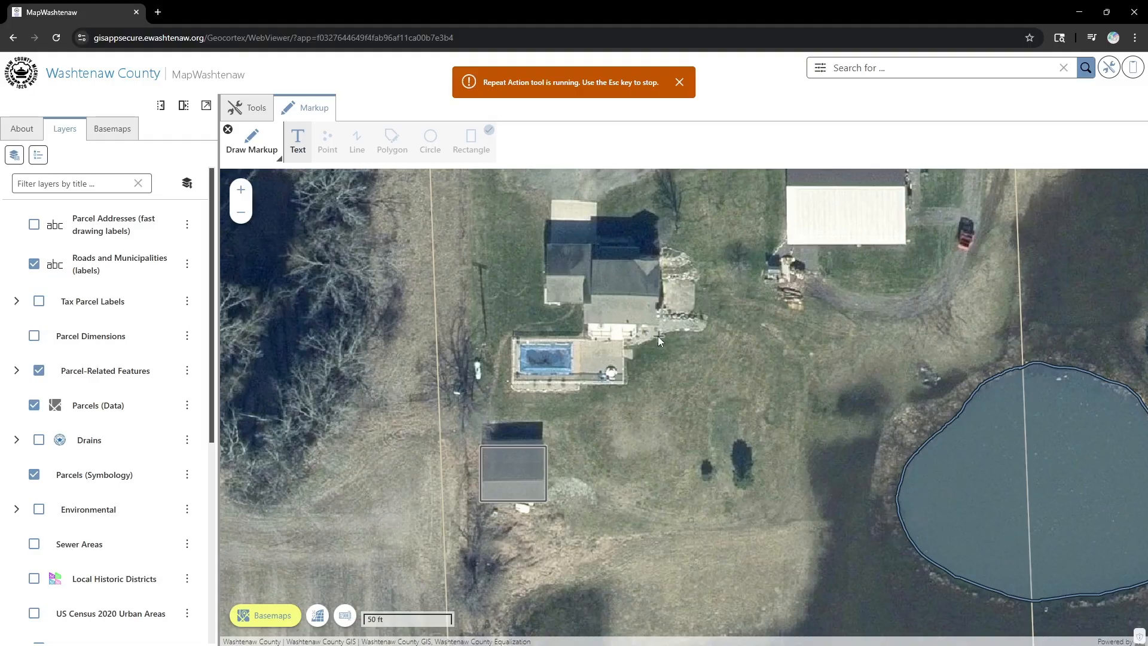
left_click_drag(677, 307, 601, 446)
left_click_drag(576, 359, 612, 436)
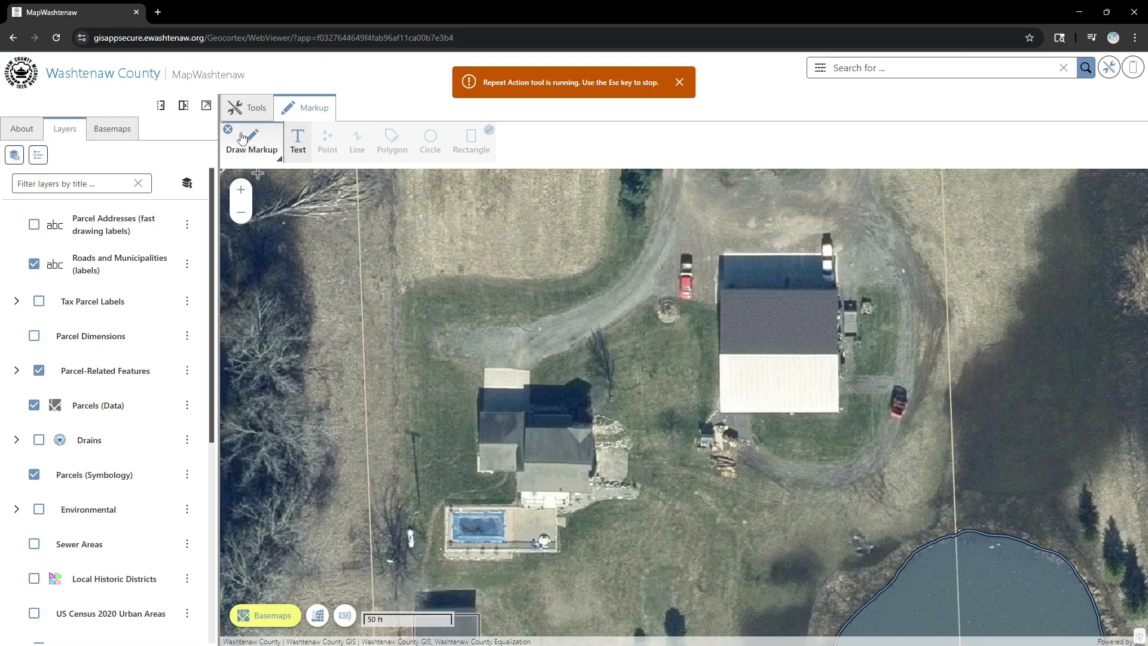
left_click(679, 83)
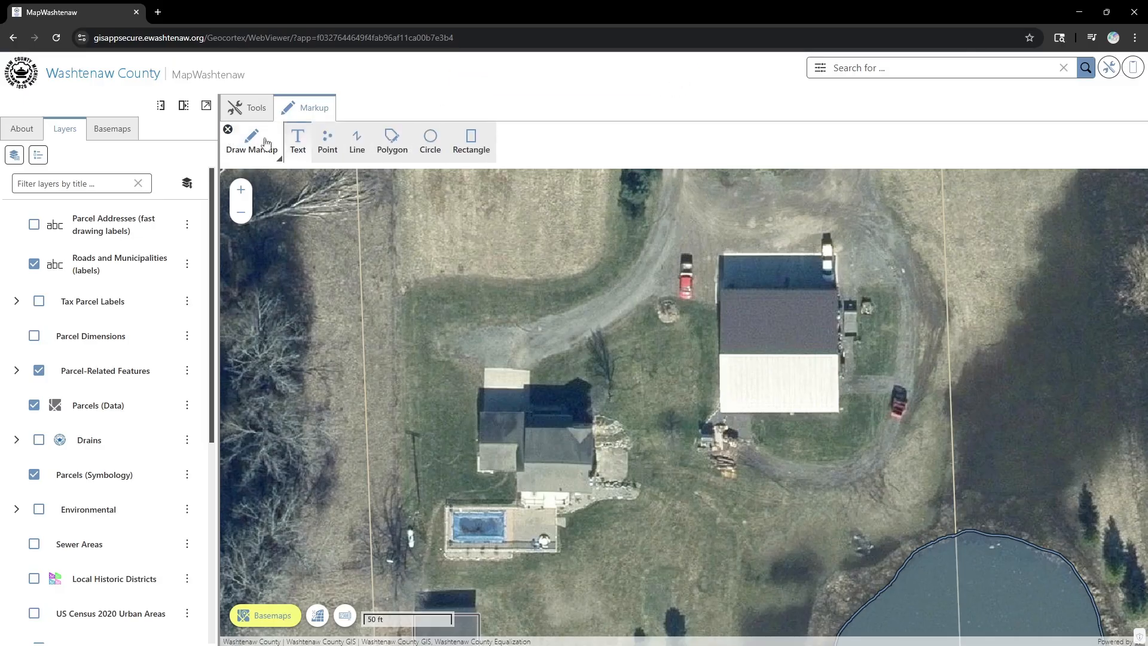
- Trace a gray polygon outline around the house footprint, corner by corner
left_click(393, 149)
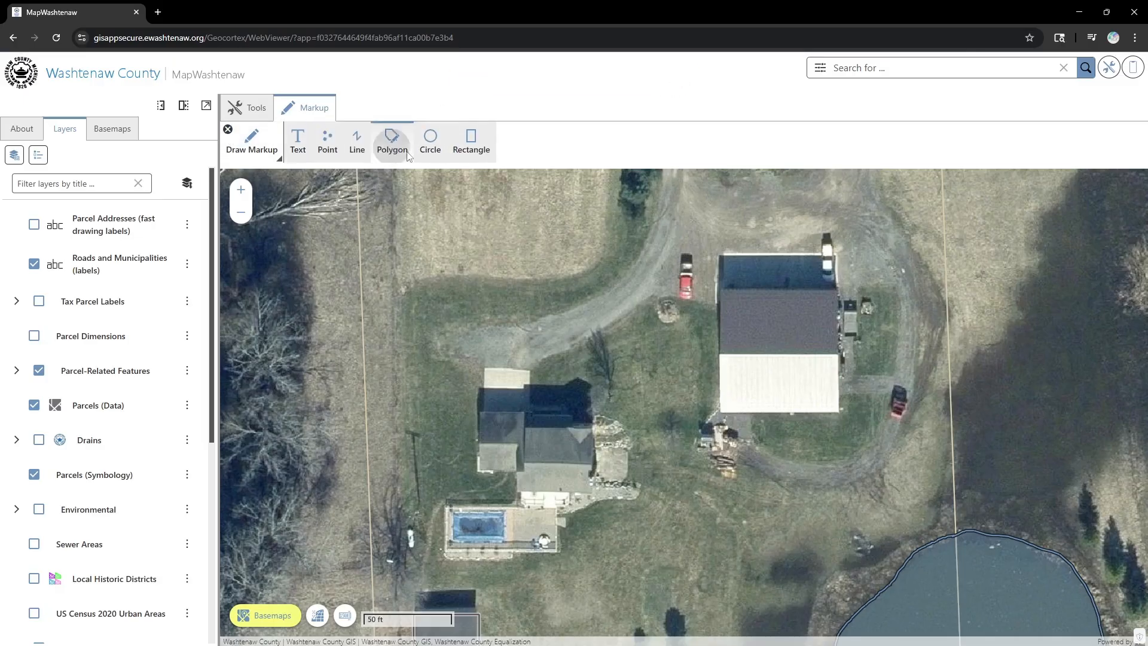
left_click(480, 418)
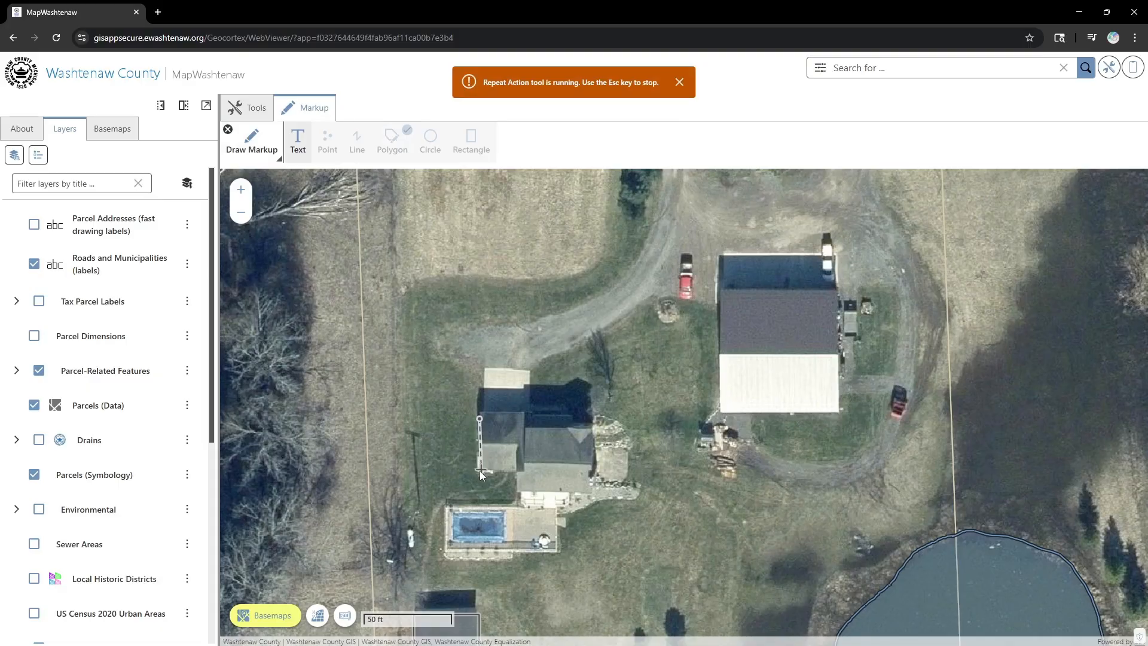
left_click(480, 471)
left_click(515, 472)
left_click(516, 490)
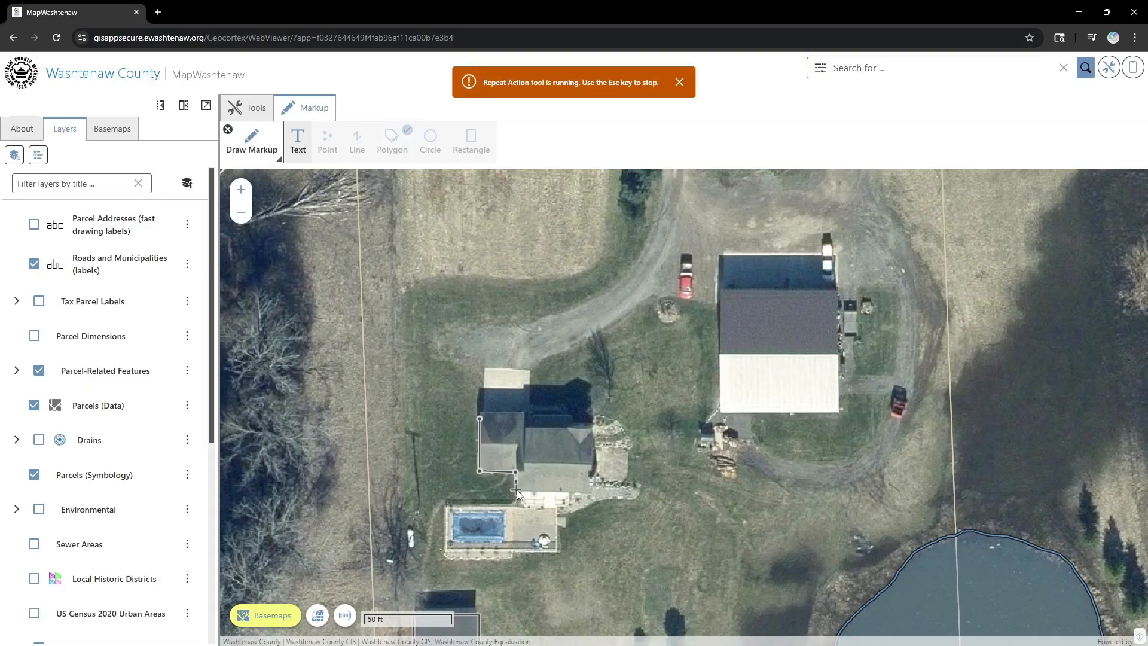
left_click(592, 492)
left_click(592, 427)
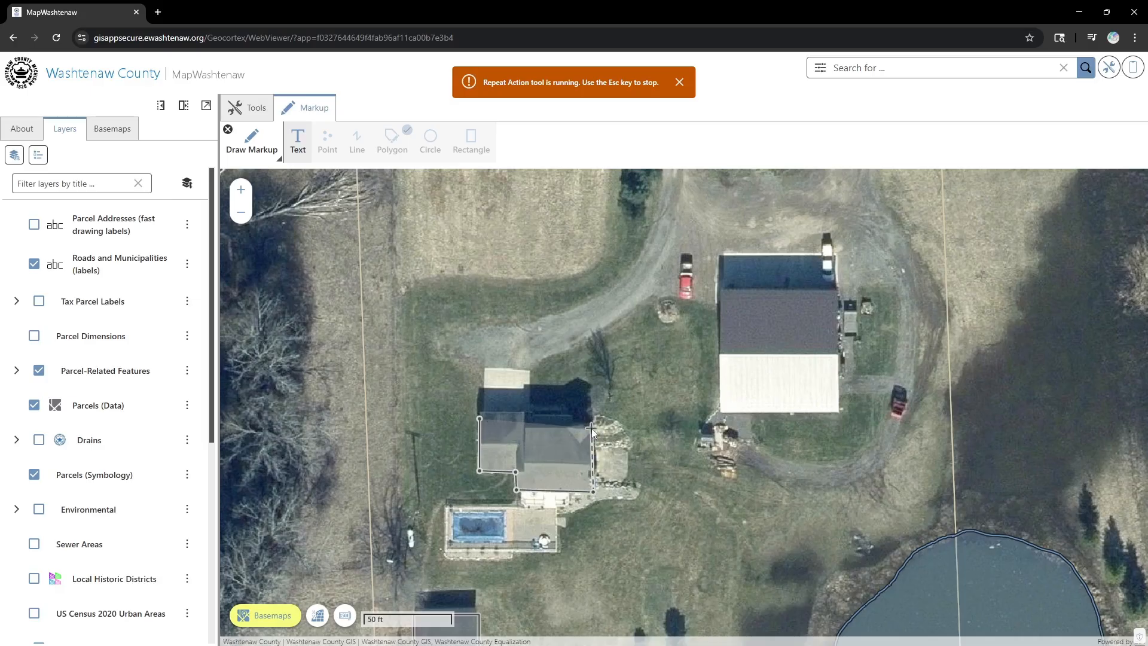
left_click(526, 427)
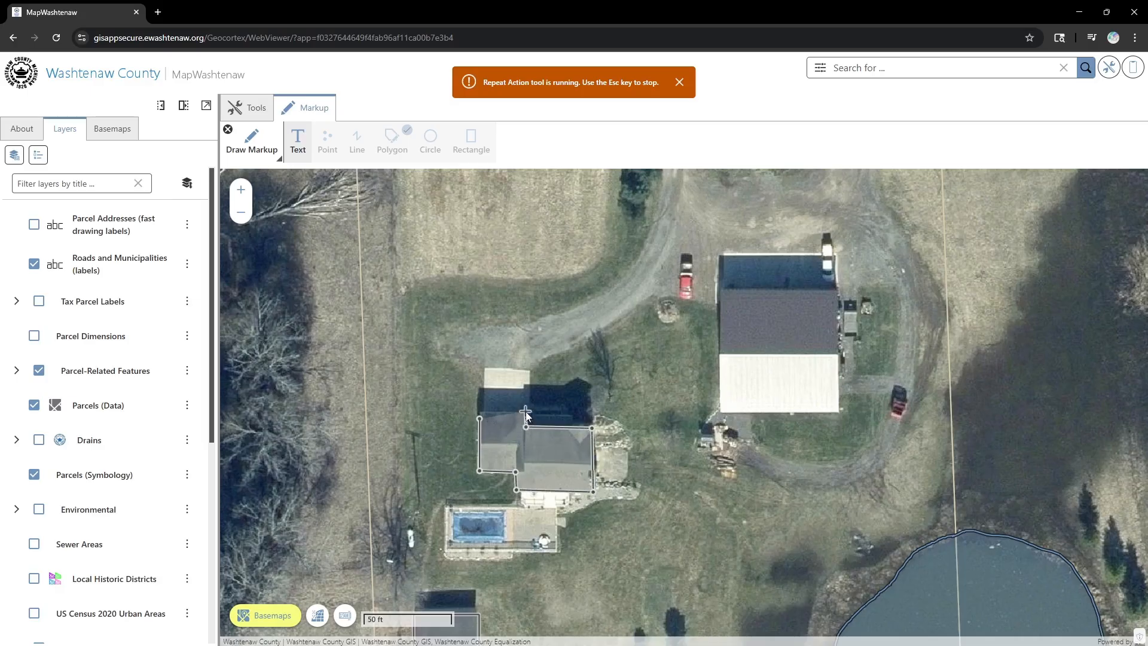
left_click(526, 411)
double_click(479, 411)
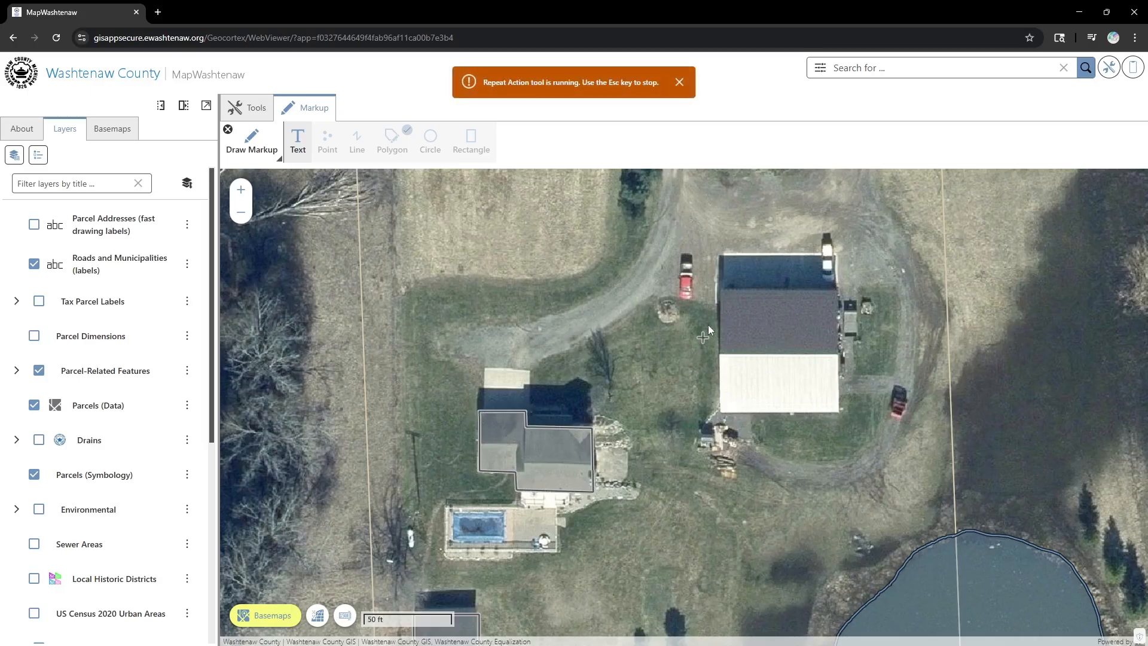
- Outline the large outbuilding northeast of the house with a polygon and end repeat drawing
left_click(720, 297)
left_click(838, 412)
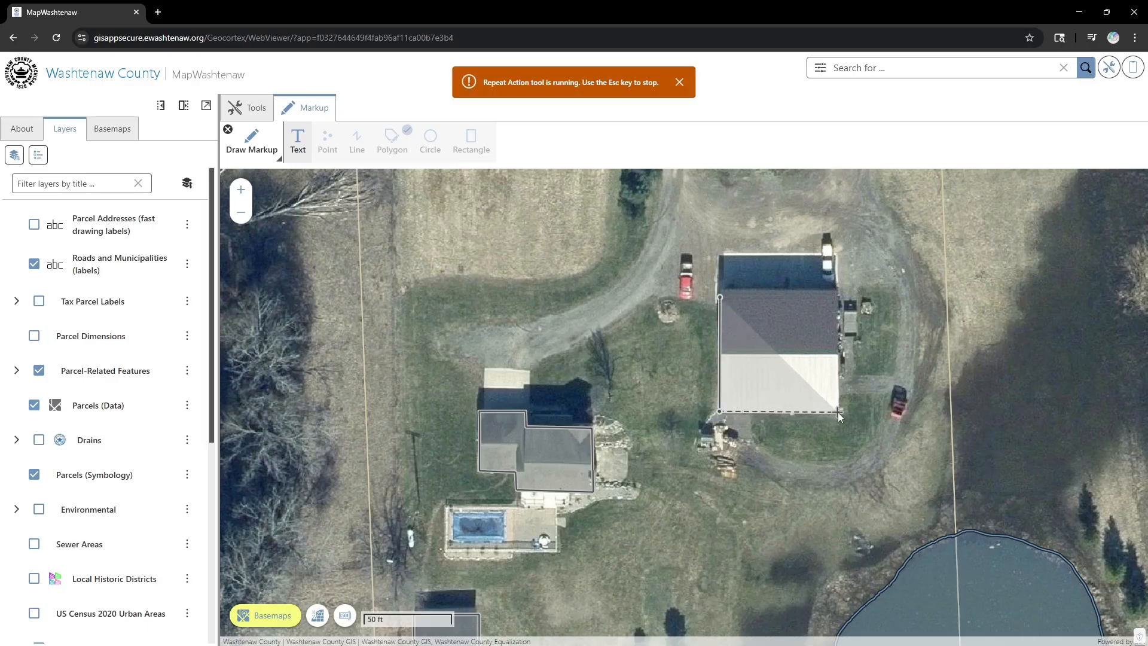
double_click(837, 297)
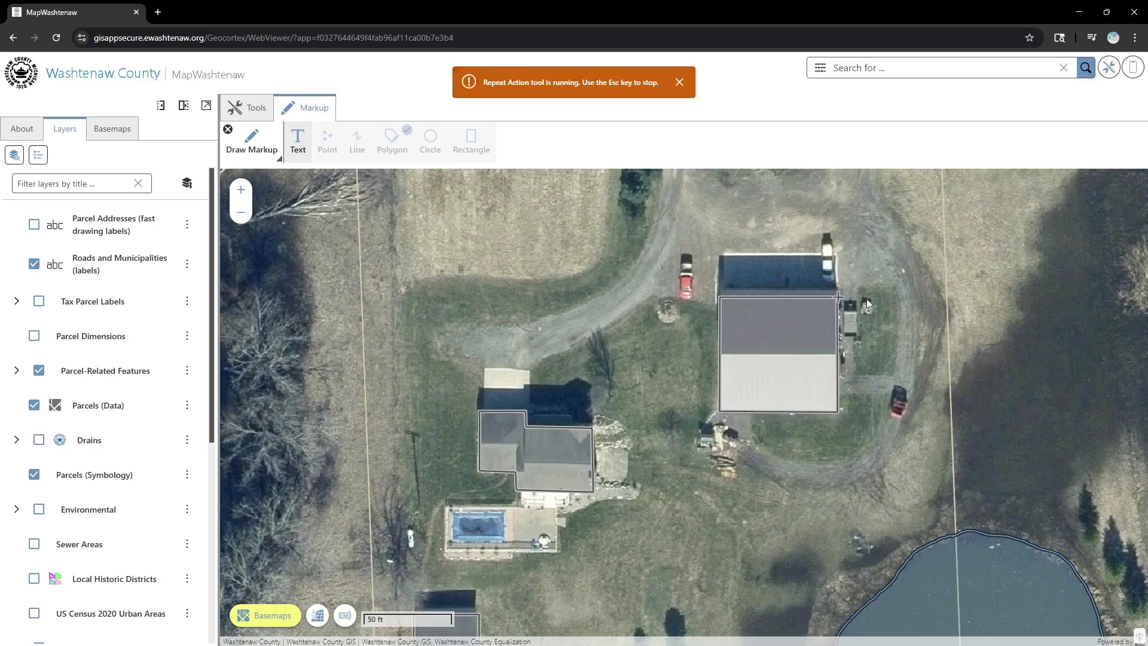
left_click(679, 82)
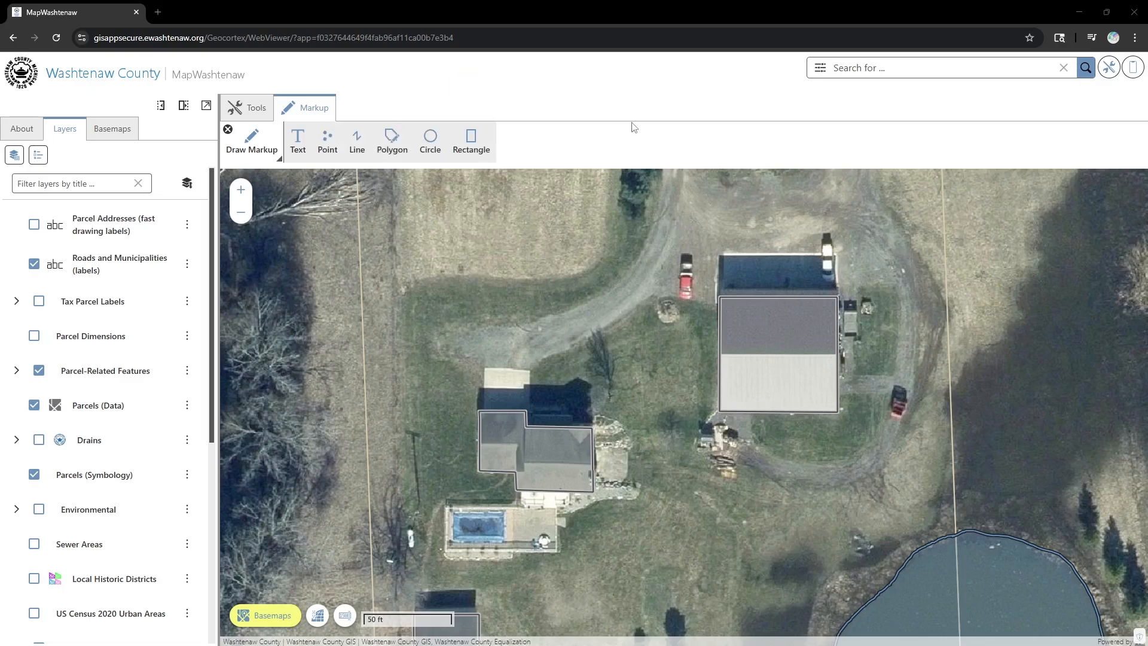
- Box-select the house and barn outlines together, with a combined extent of 202.5 by 110 ft
left_click(229, 130)
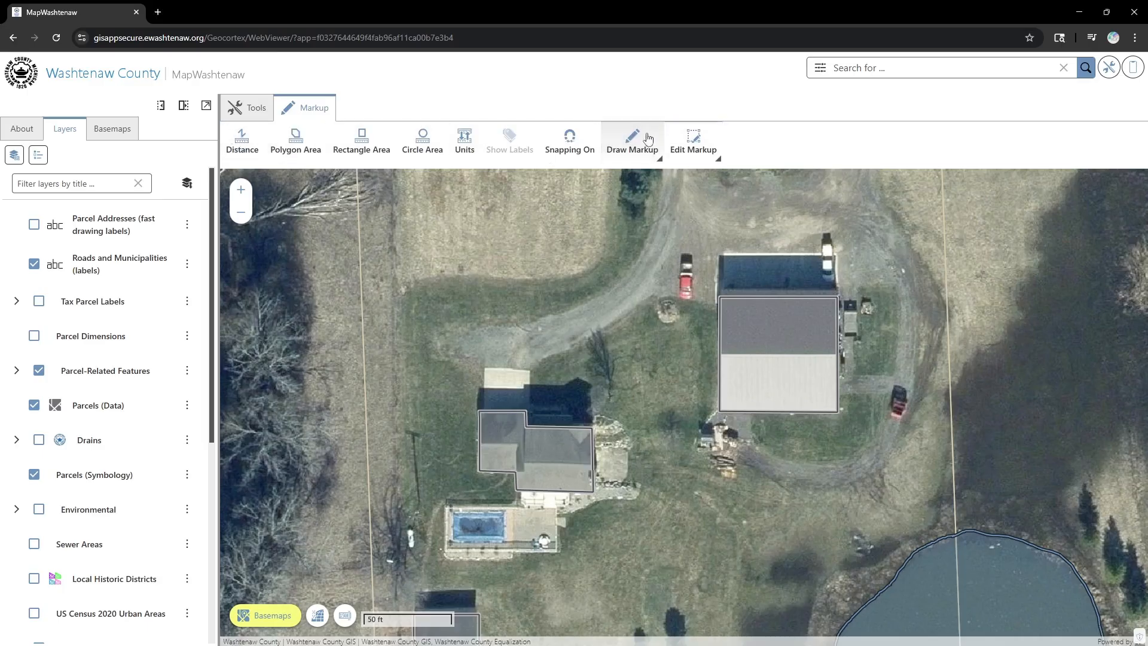
left_click(693, 139)
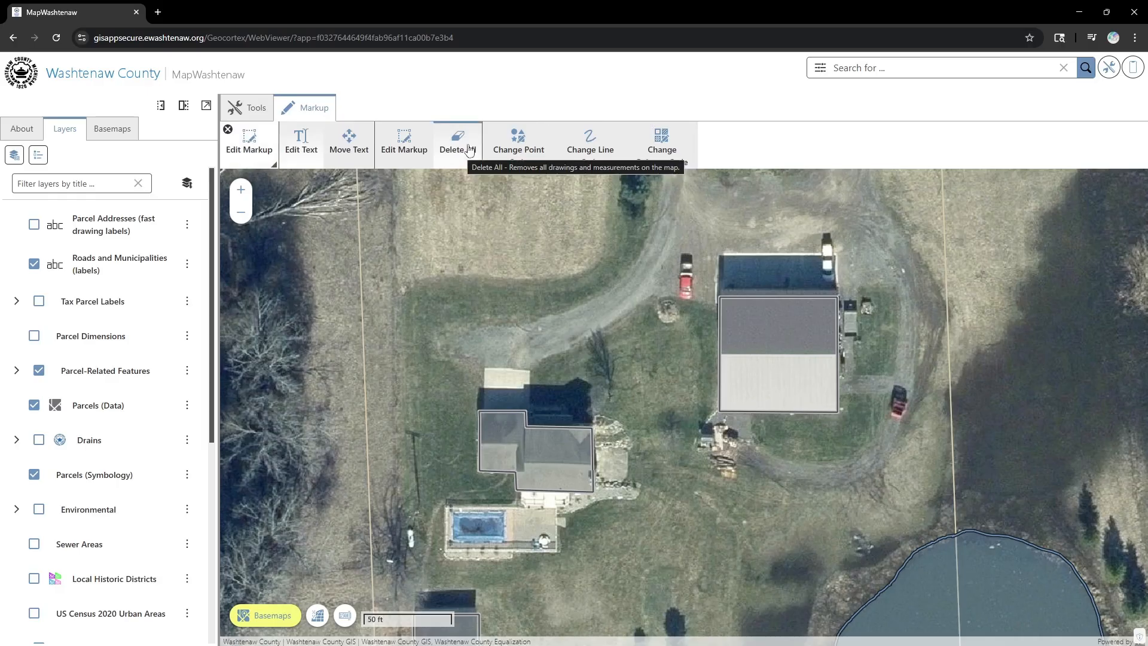
left_click(404, 150)
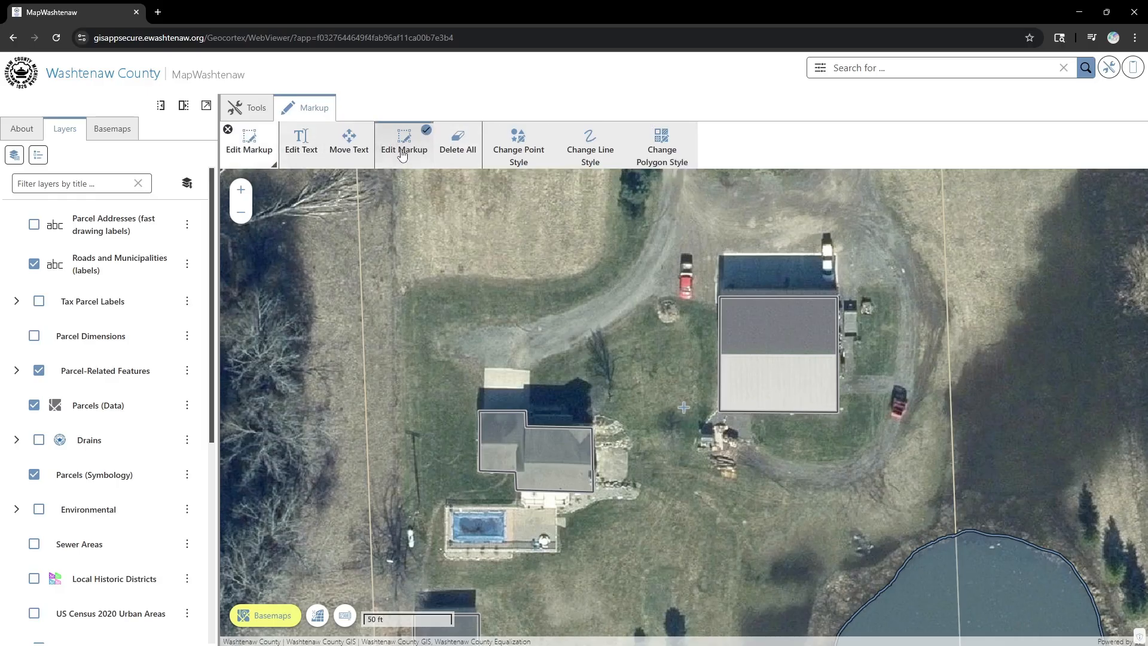
left_click(759, 335)
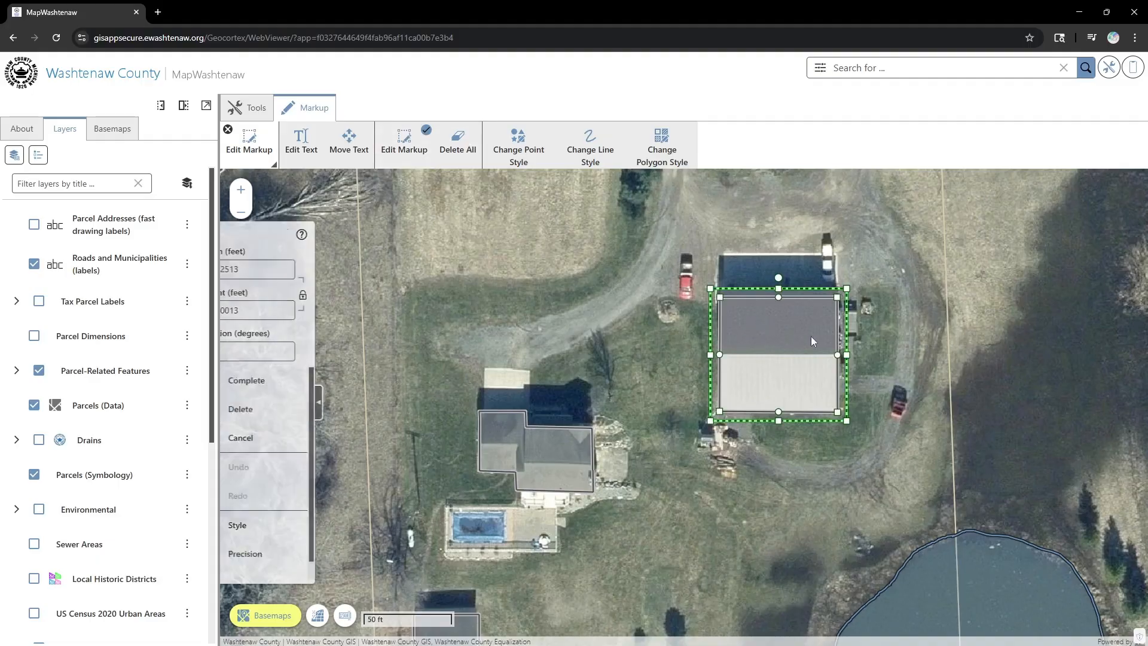
left_click(574, 367)
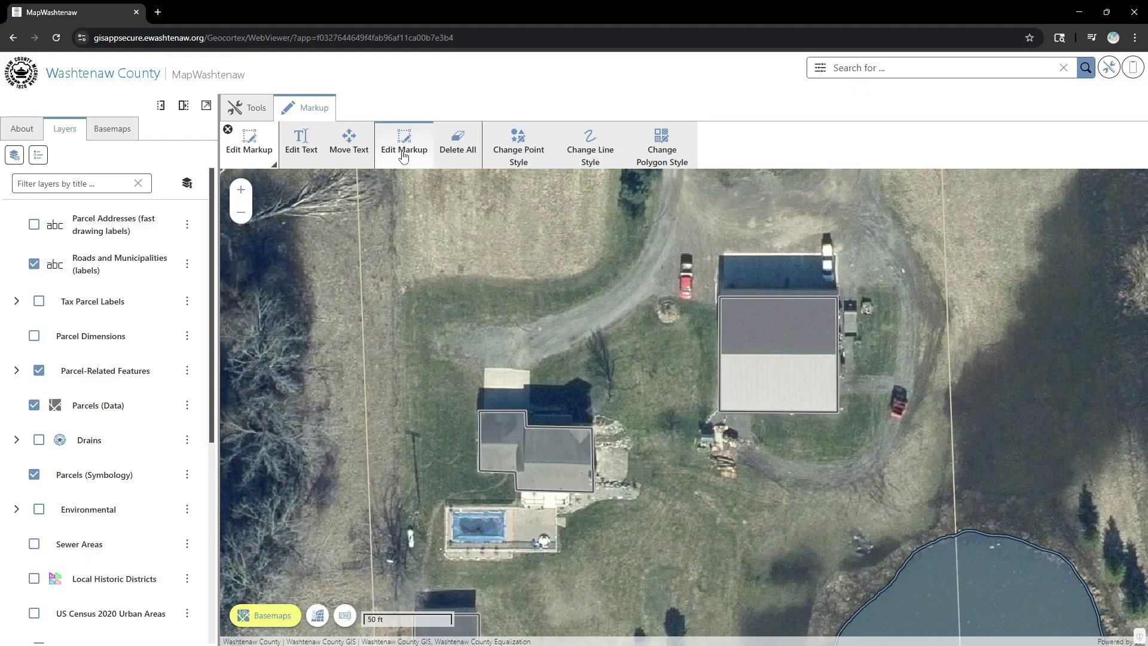
left_click(404, 154)
left_click_drag(414, 222, 596, 367)
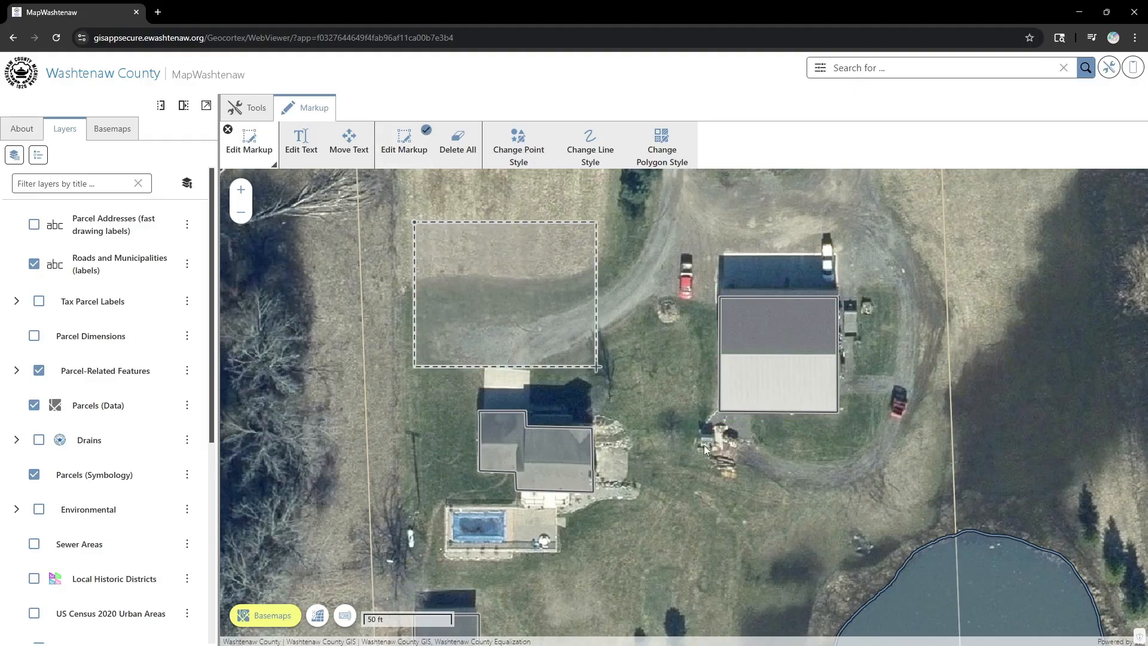
left_click_drag(704, 445, 874, 531)
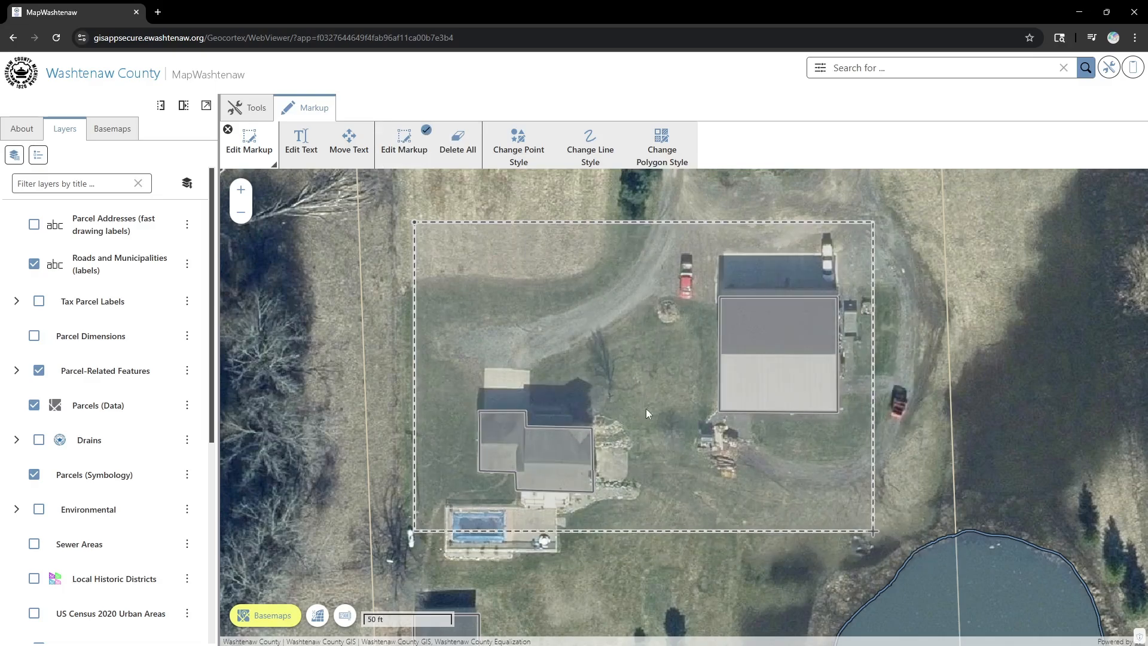
left_click_drag(646, 412, 880, 537)
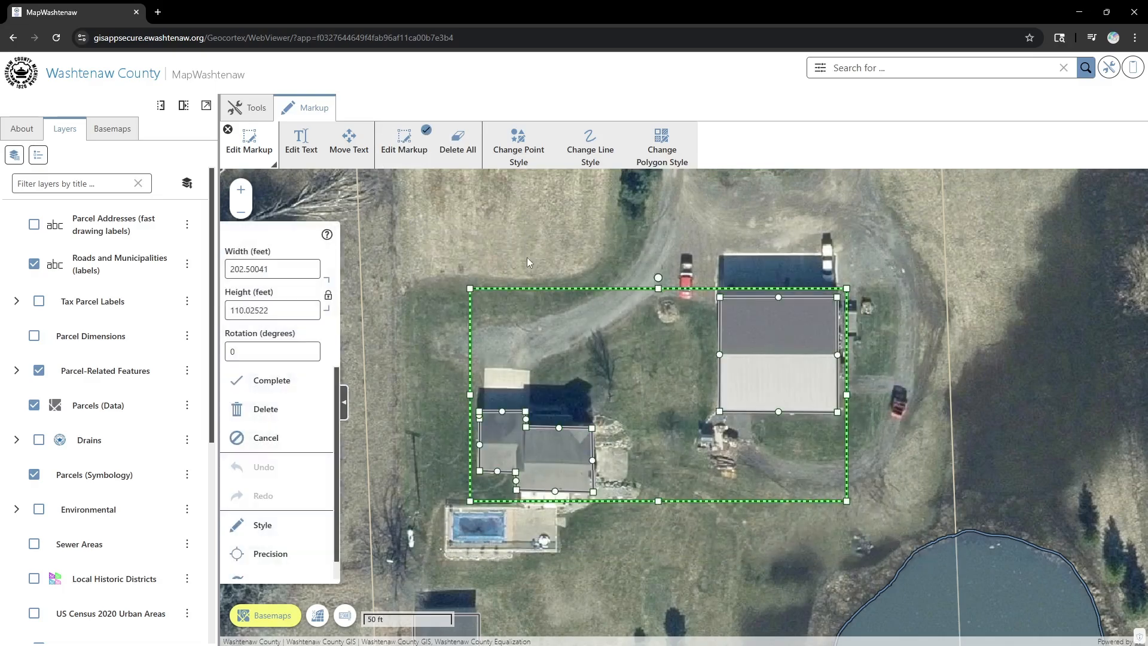
left_click_drag(623, 572, 616, 476)
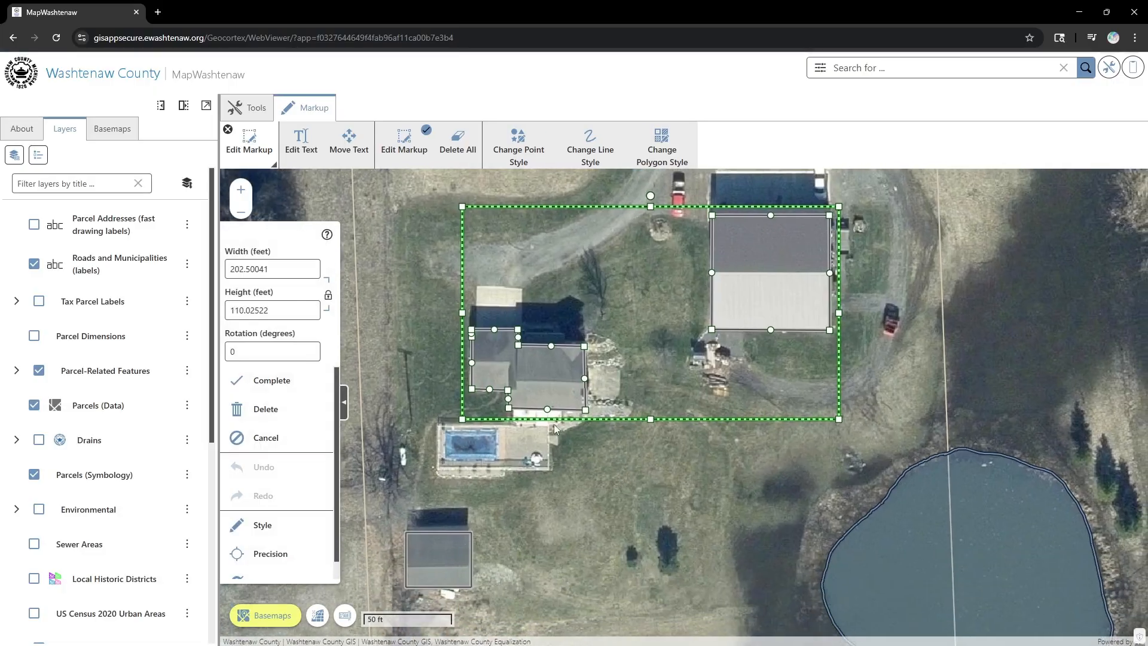
- Try a blue 0000FC line colour on the building outlines, then cancel the edit
left_click(281, 528)
left_click(254, 337)
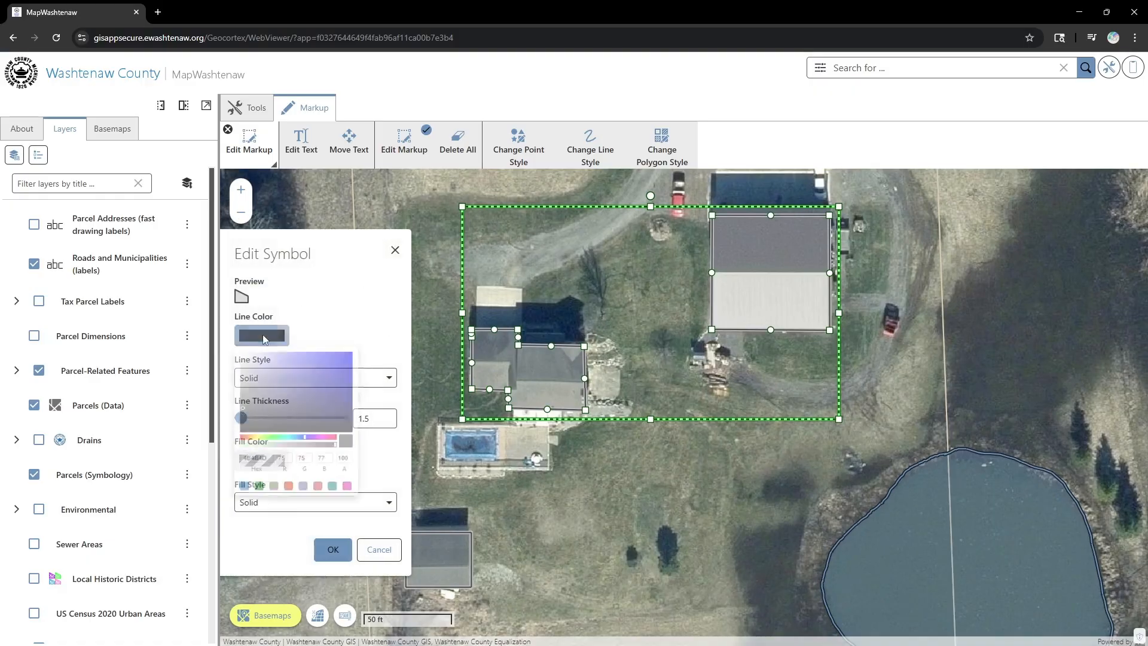
left_click(359, 355)
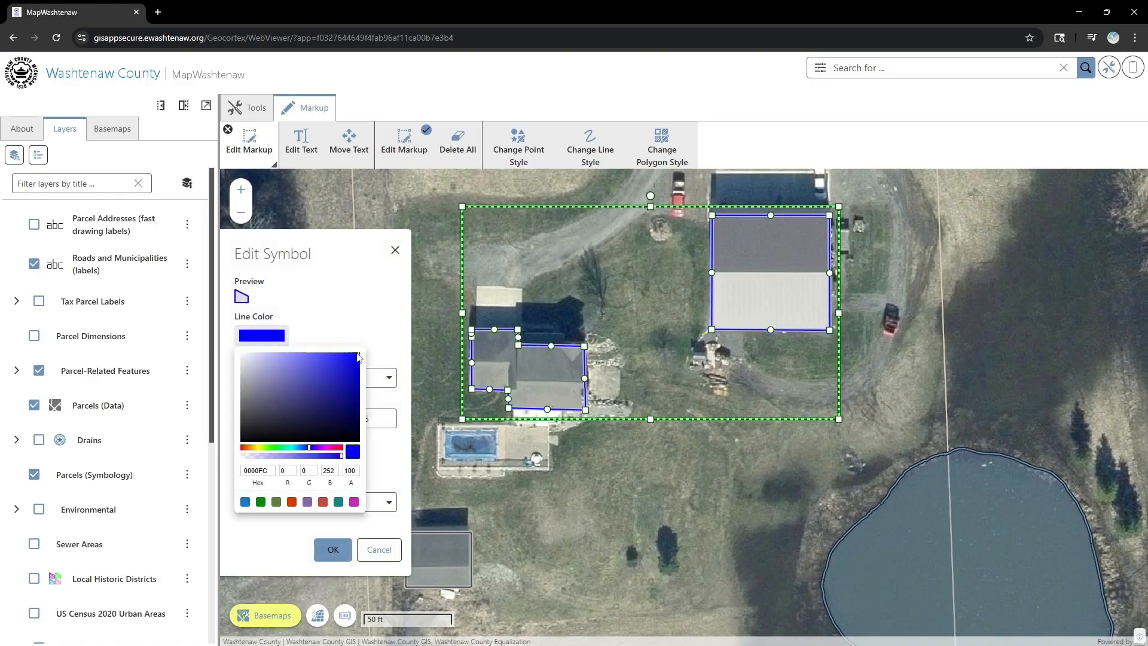
left_click(387, 454)
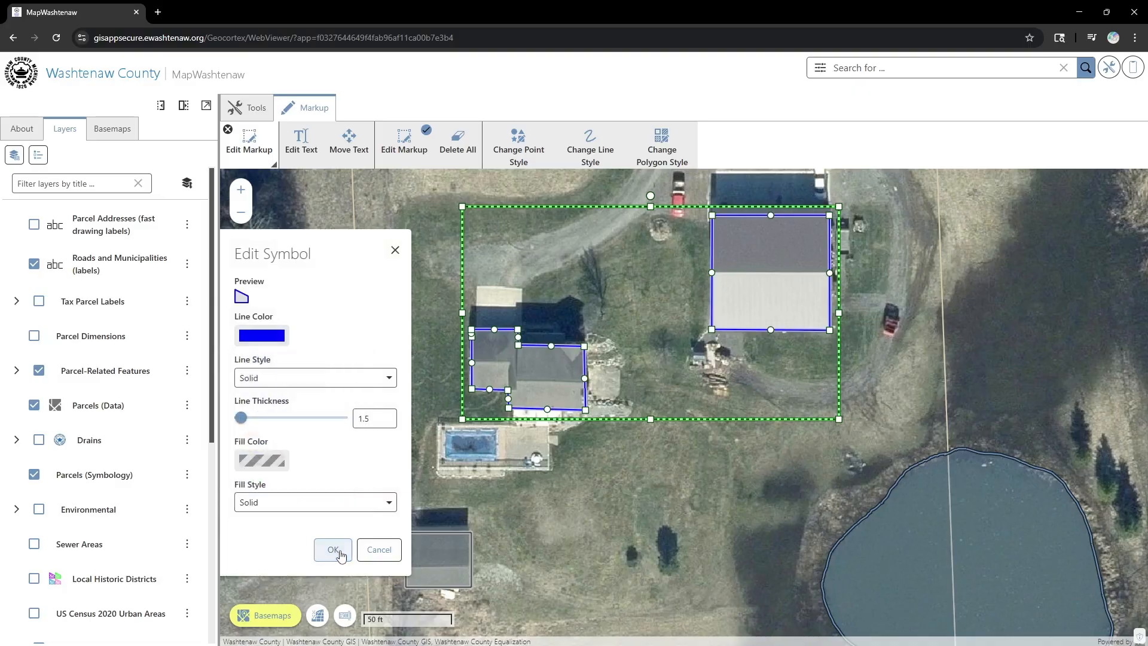
left_click(333, 549)
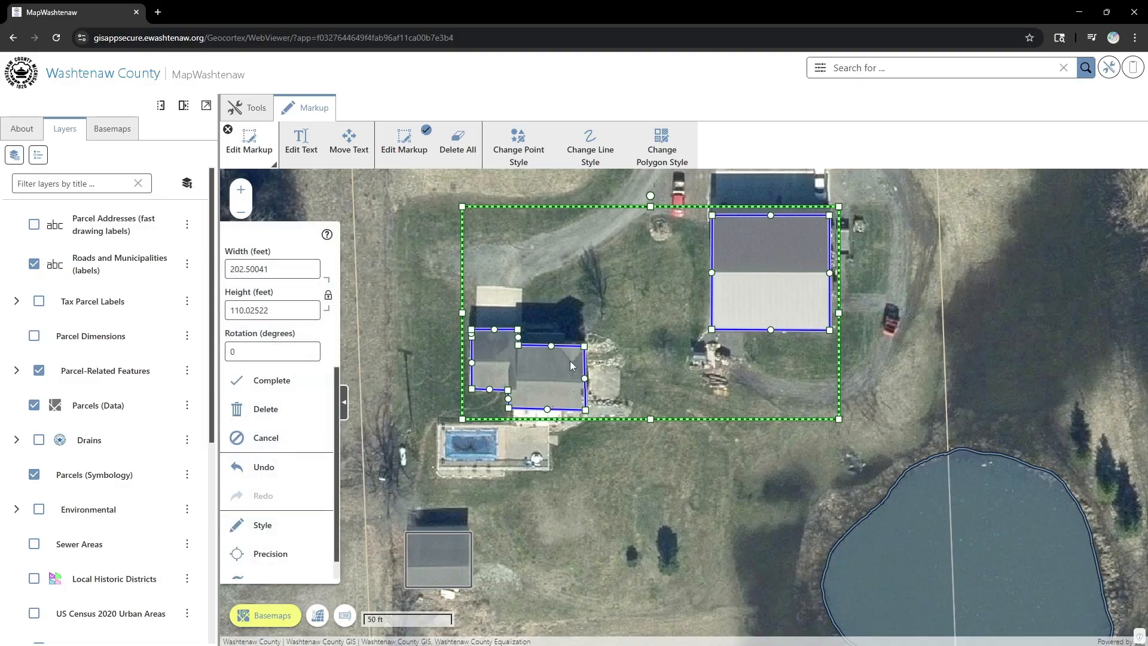
left_click(267, 438)
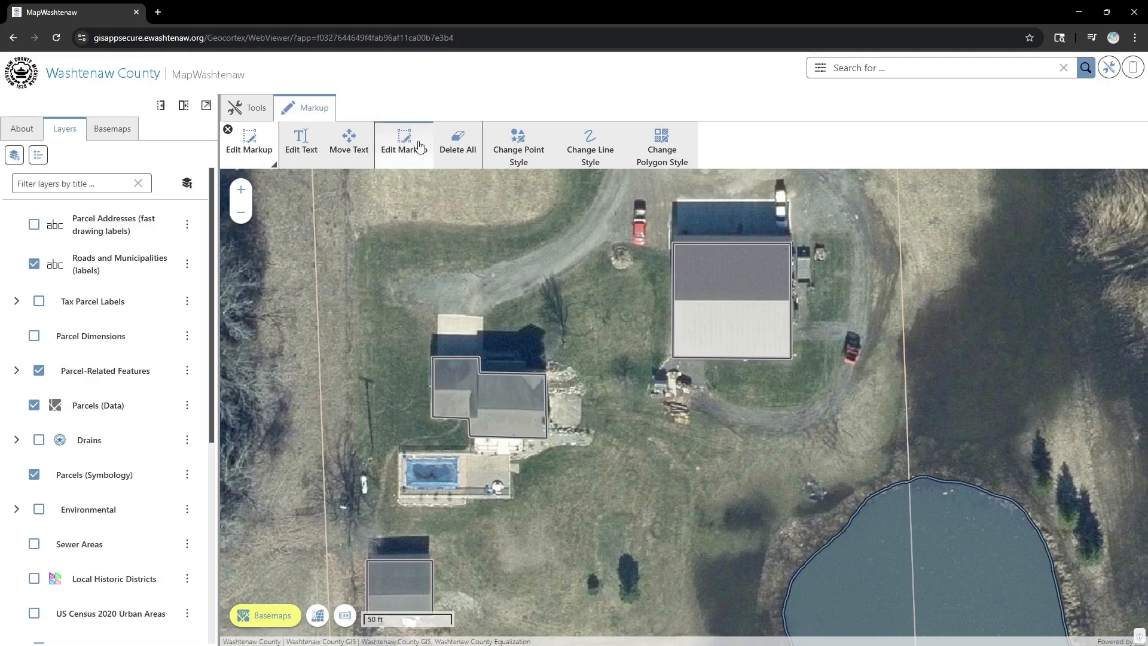
left_click(405, 143)
- Select the house outline and drag its corner handle to resize and rotate it
left_click(484, 407)
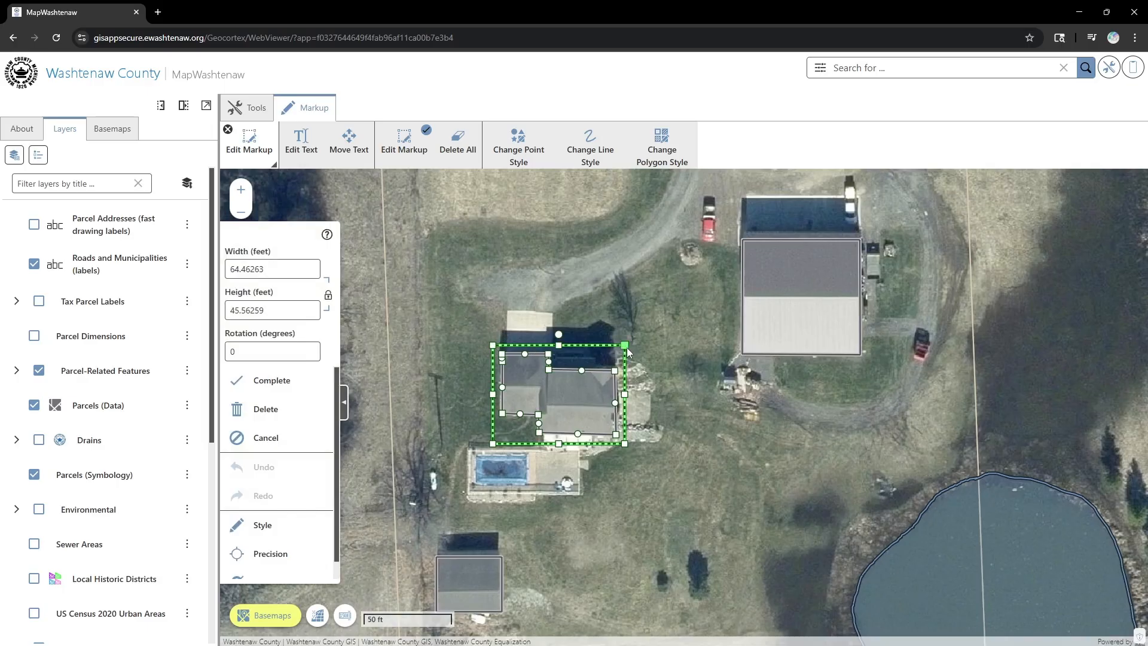
left_click_drag(624, 345, 557, 300)
- Try dragging house-outline vertices, undo all three edits, and complete the outline editing
left_click(551, 370)
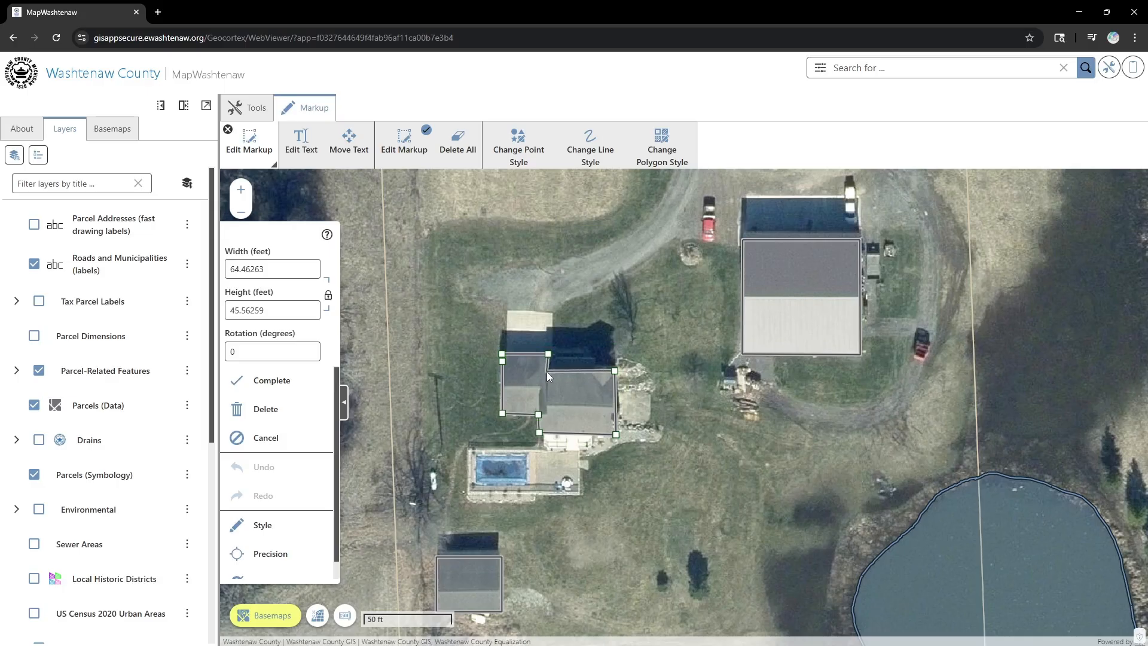
left_click(548, 371)
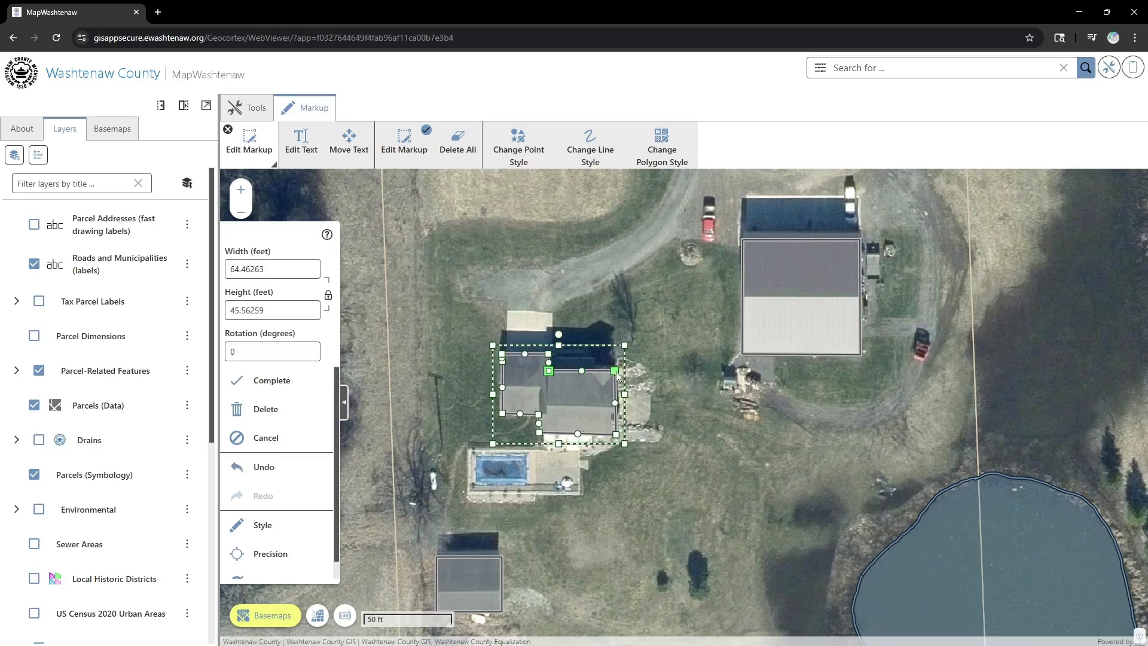
left_click_drag(618, 436, 615, 433)
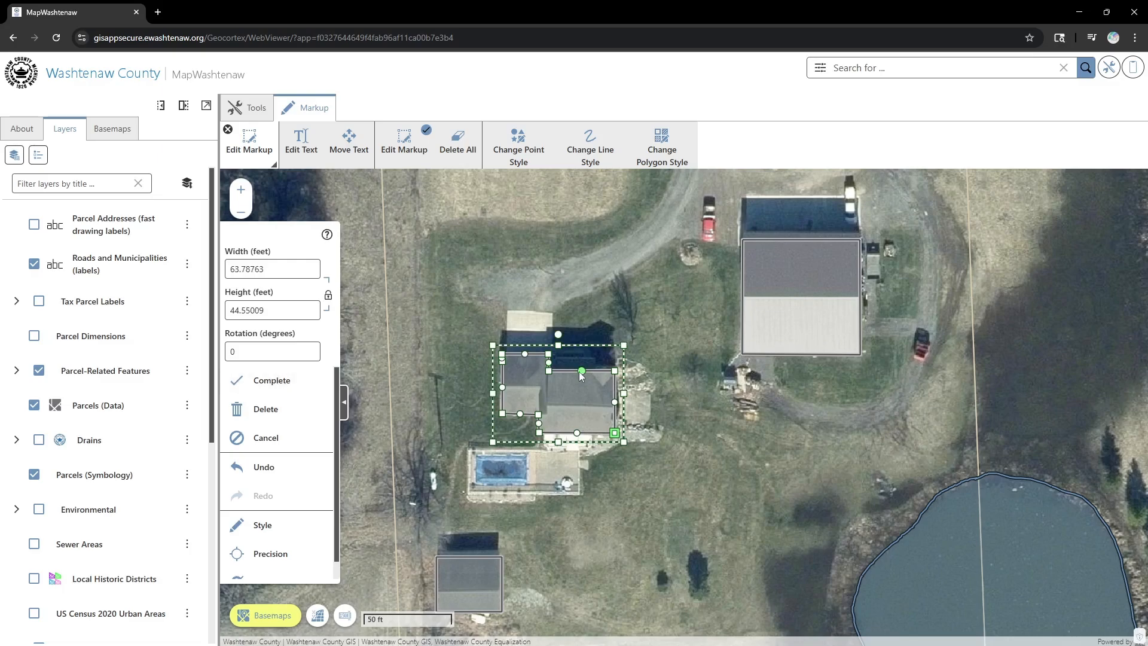
left_click_drag(583, 375, 556, 393)
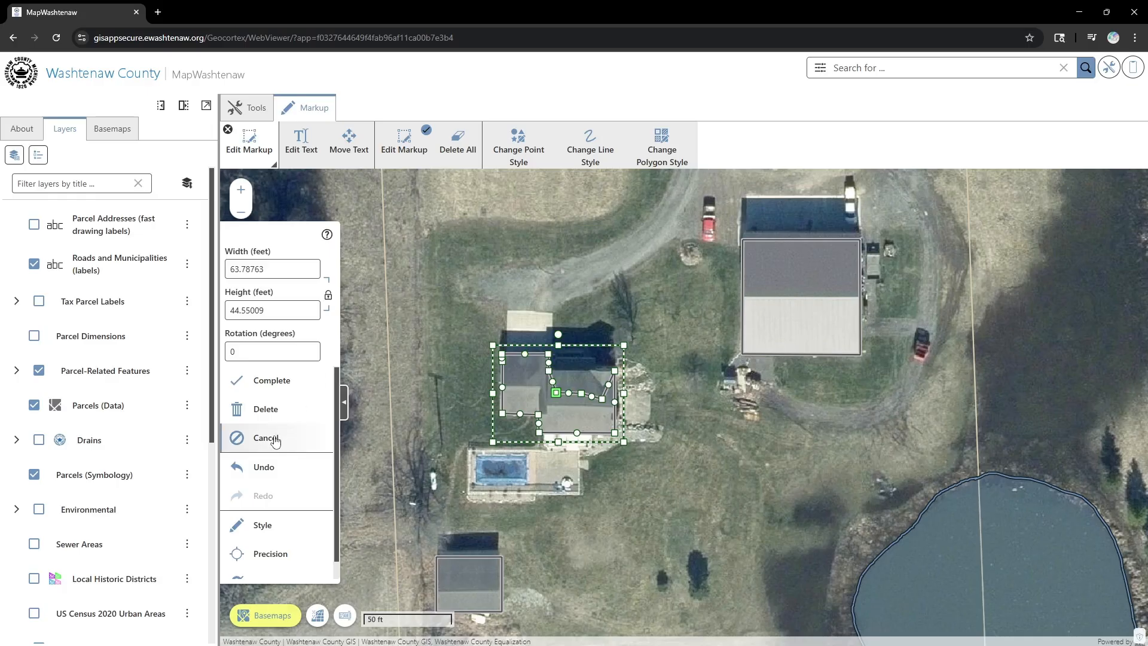
left_click(272, 470)
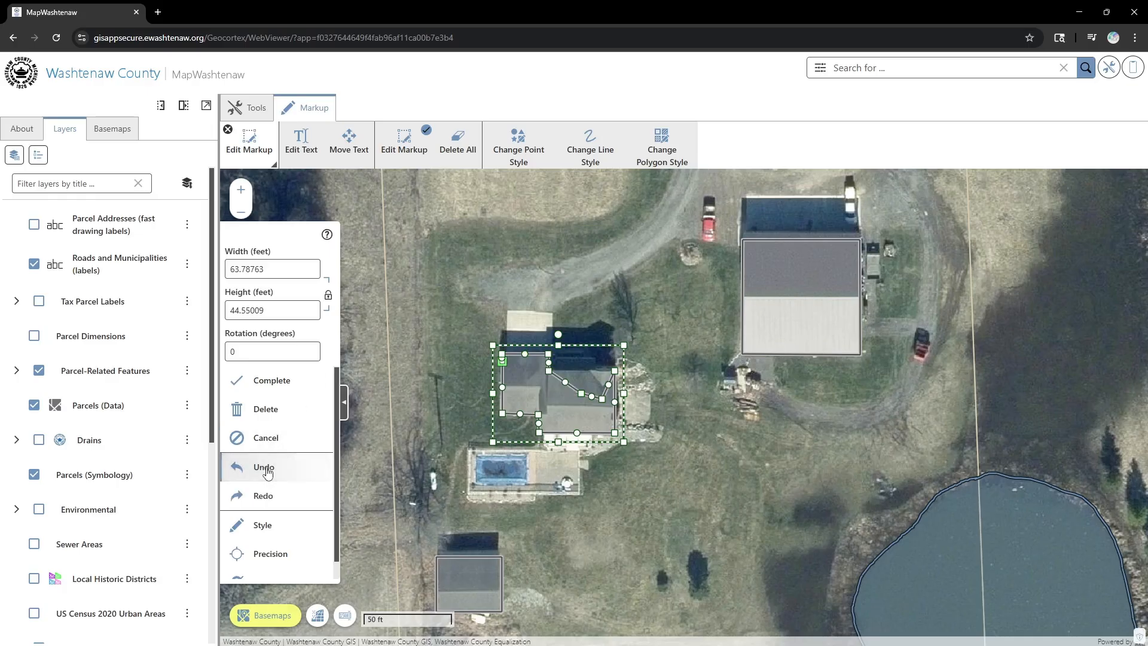
left_click(272, 472)
left_click(272, 471)
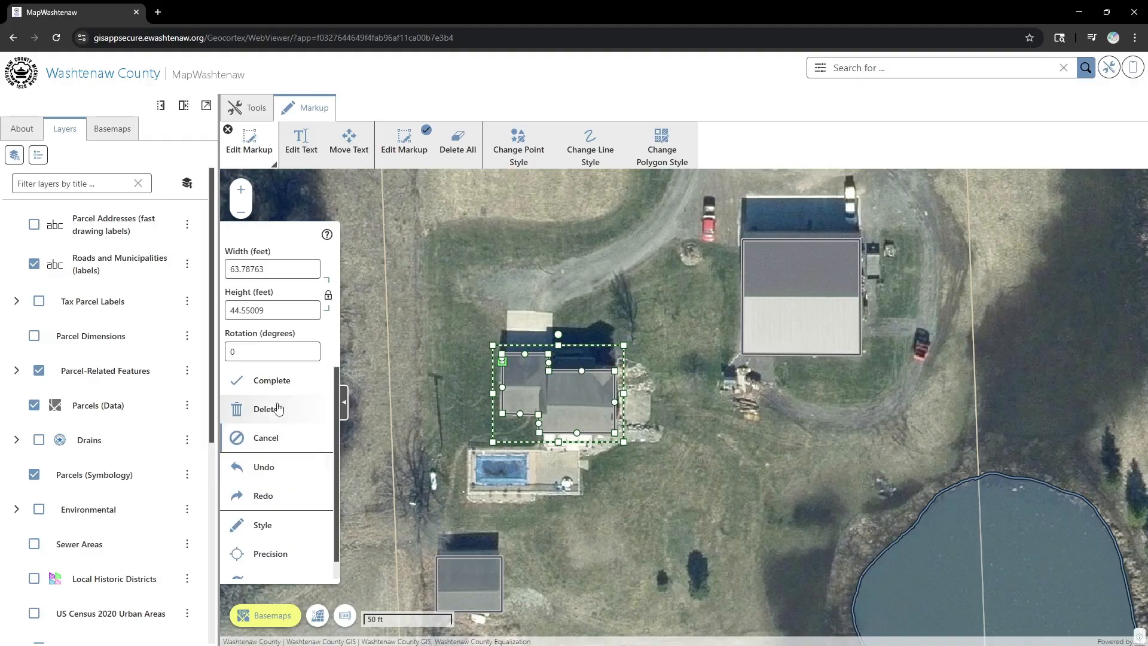
left_click(289, 381)
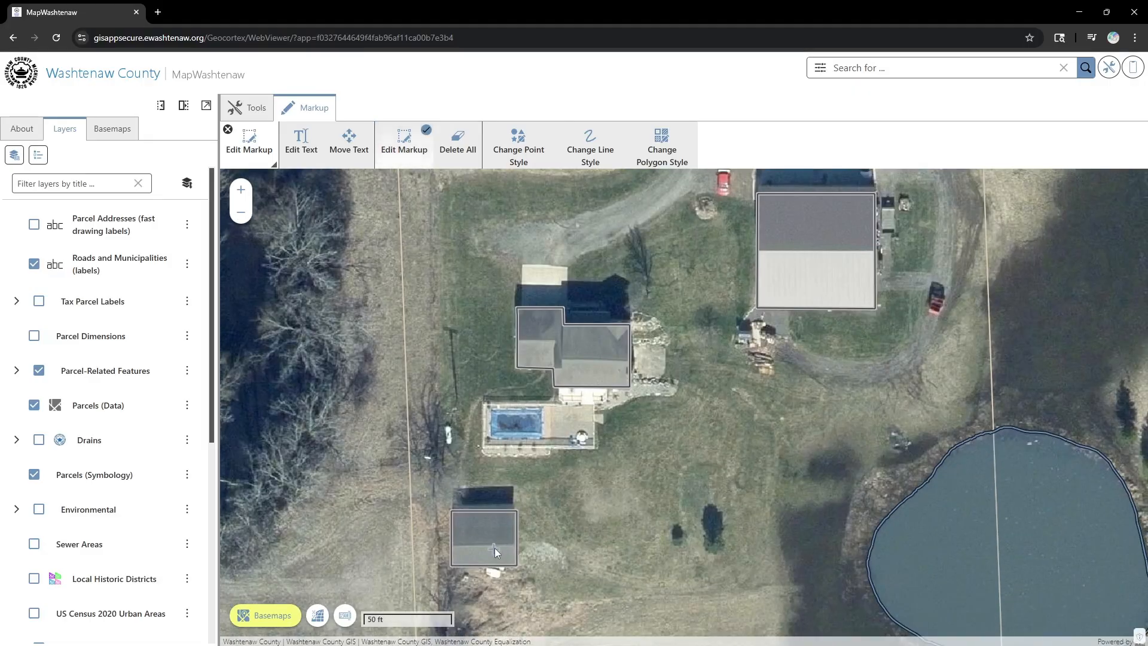
- Resize the small outbuilding rectangle to 40 ft wide by 35 ft high, unlocking proportions
left_click(494, 548)
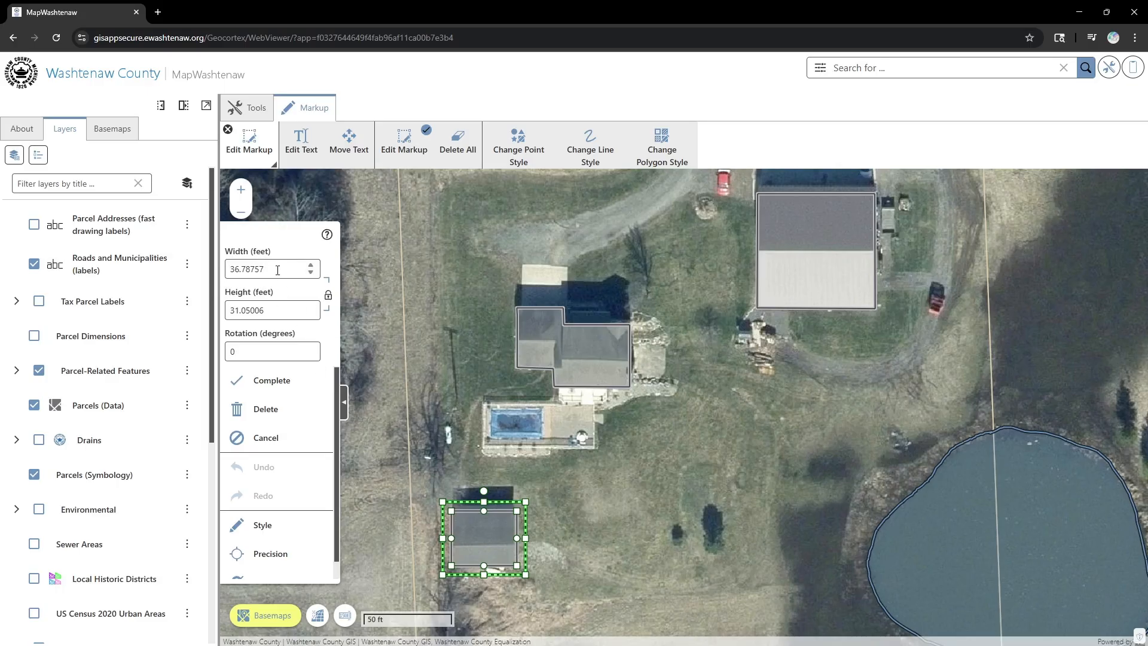
key("ctrl+a")
type("40")
key("Tab")
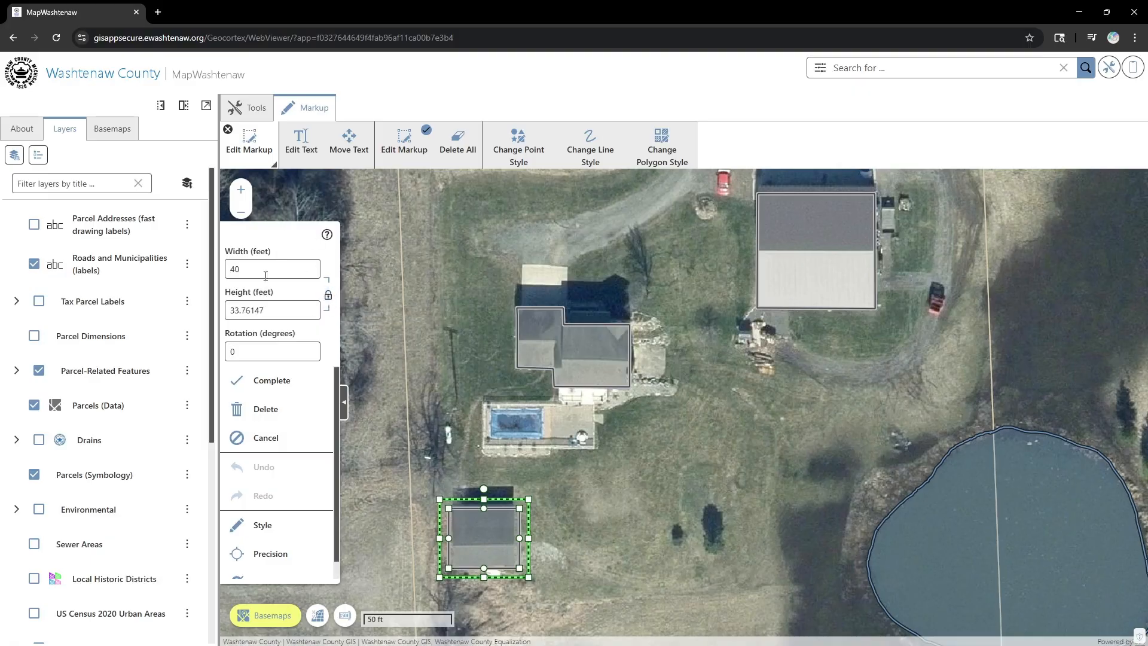
left_click(329, 295)
double_click(283, 309)
type("35")
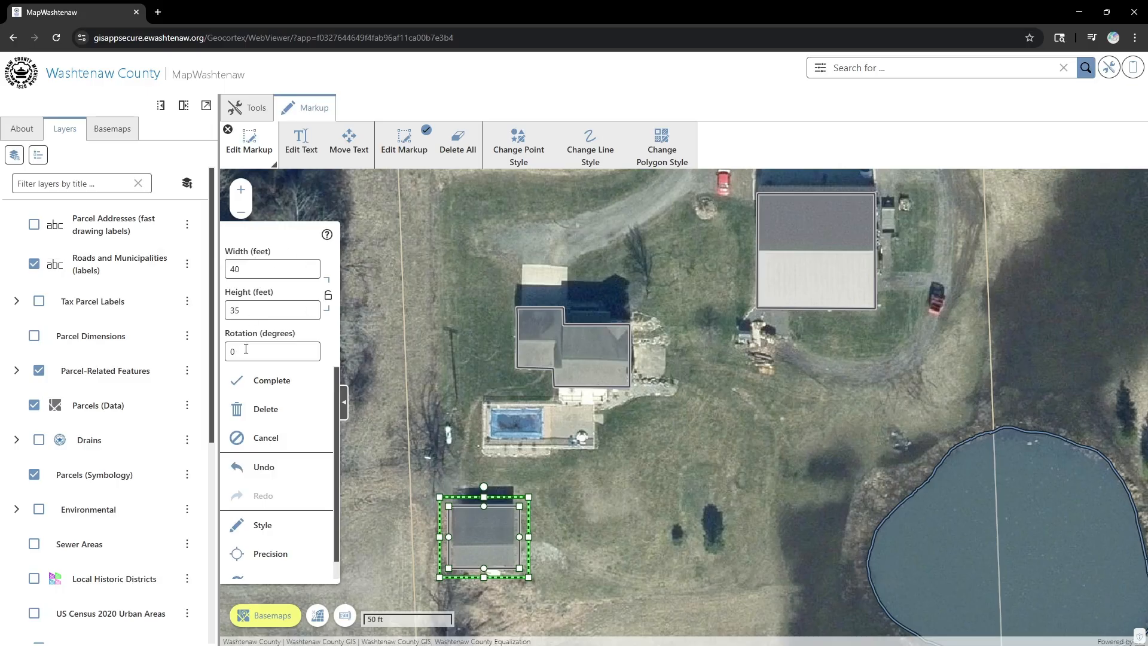
left_click(284, 387)
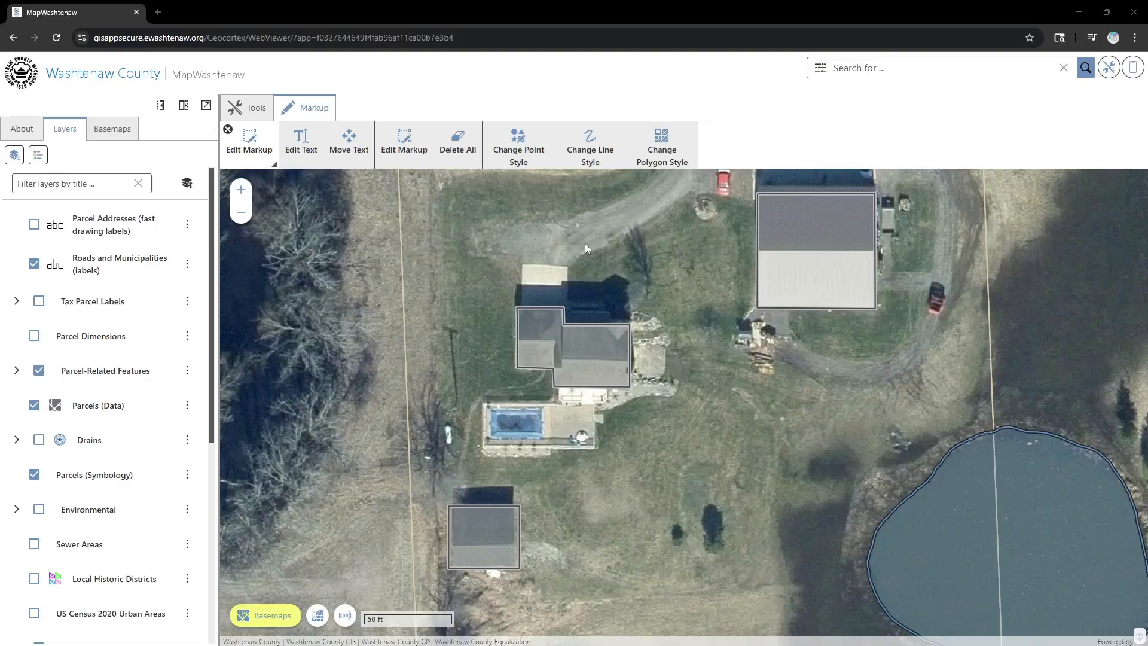
- Trace a polygon markup around the driveway loop from W Textile Rd to the house and garage
scroll(644, 301, "down", 3)
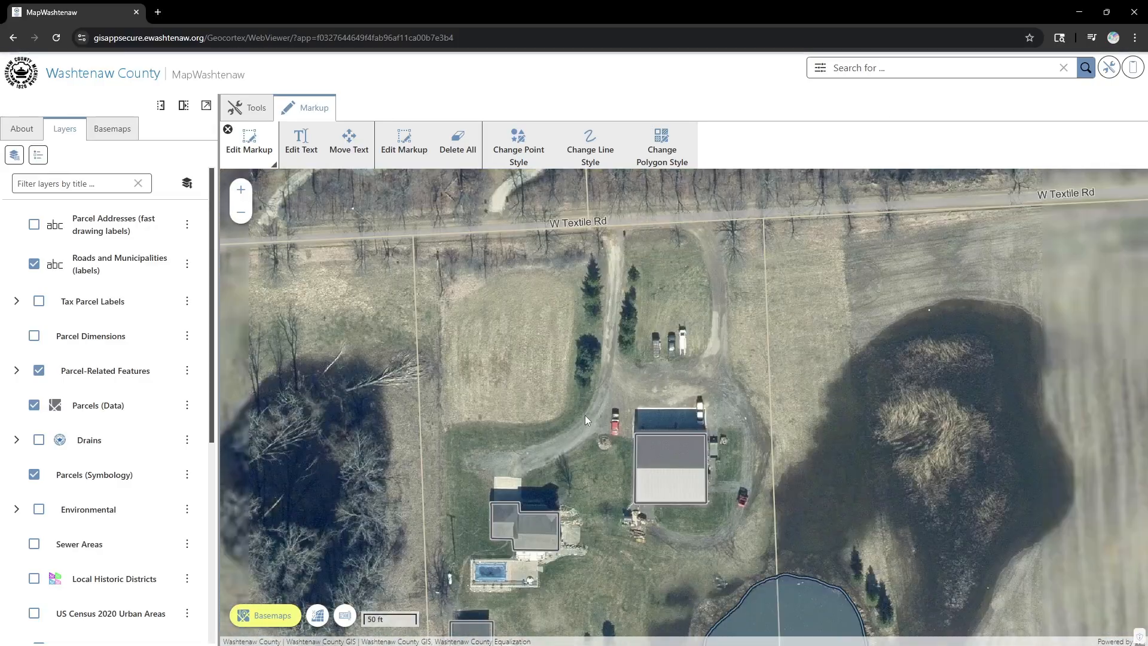
left_click_drag(580, 382, 565, 395)
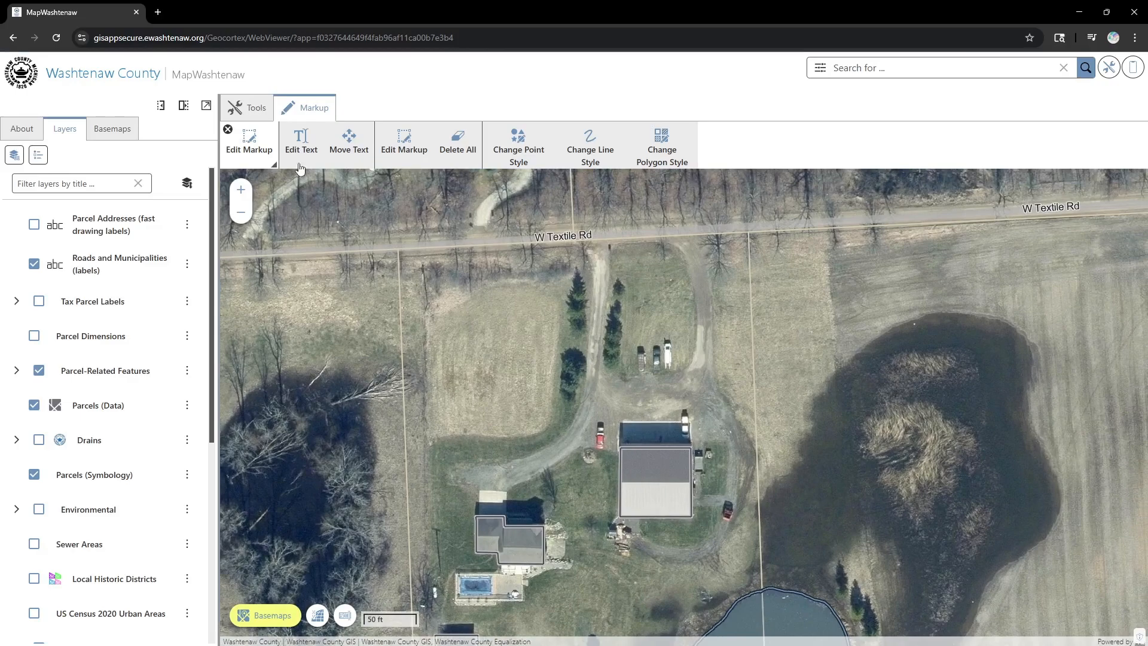
left_click(234, 133)
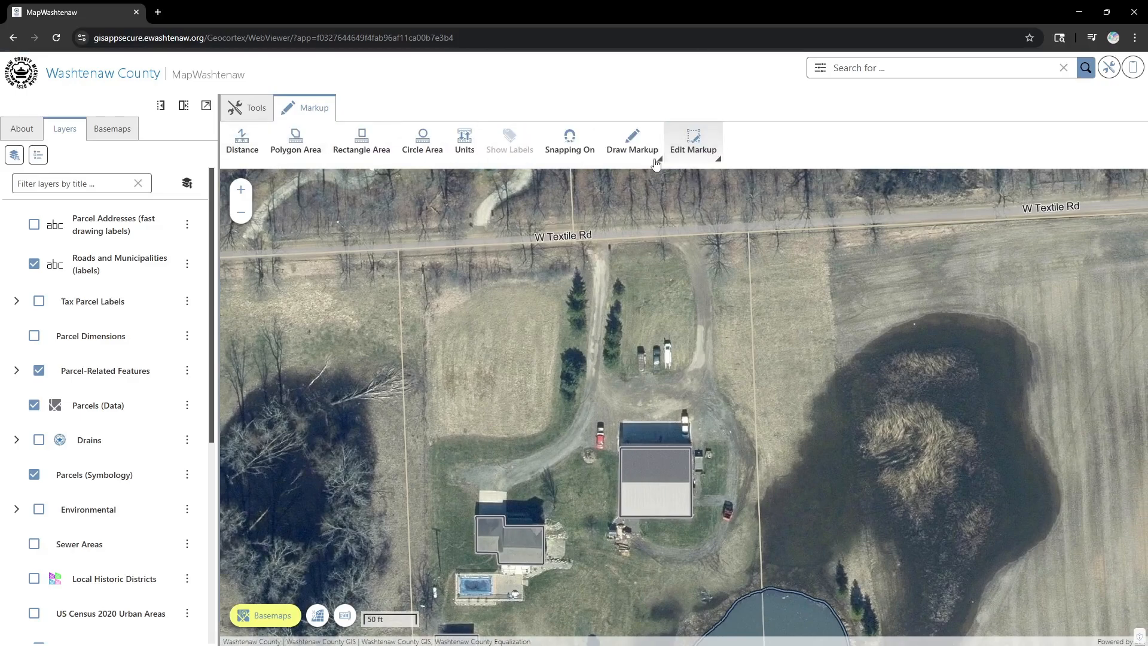
left_click(610, 151)
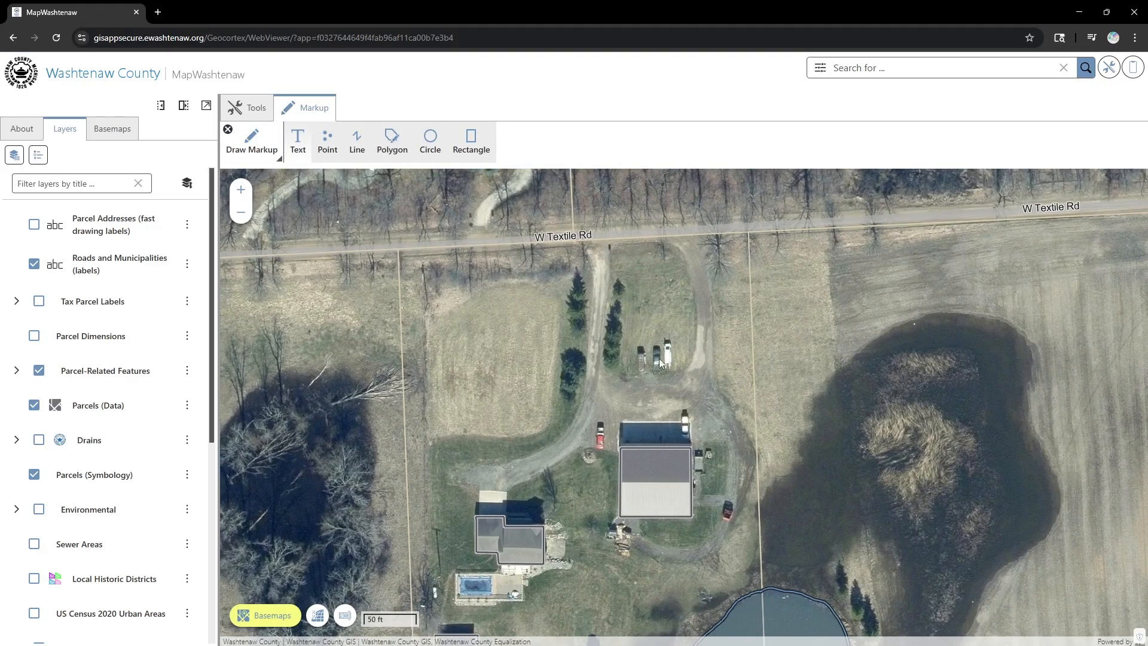
left_click(391, 143)
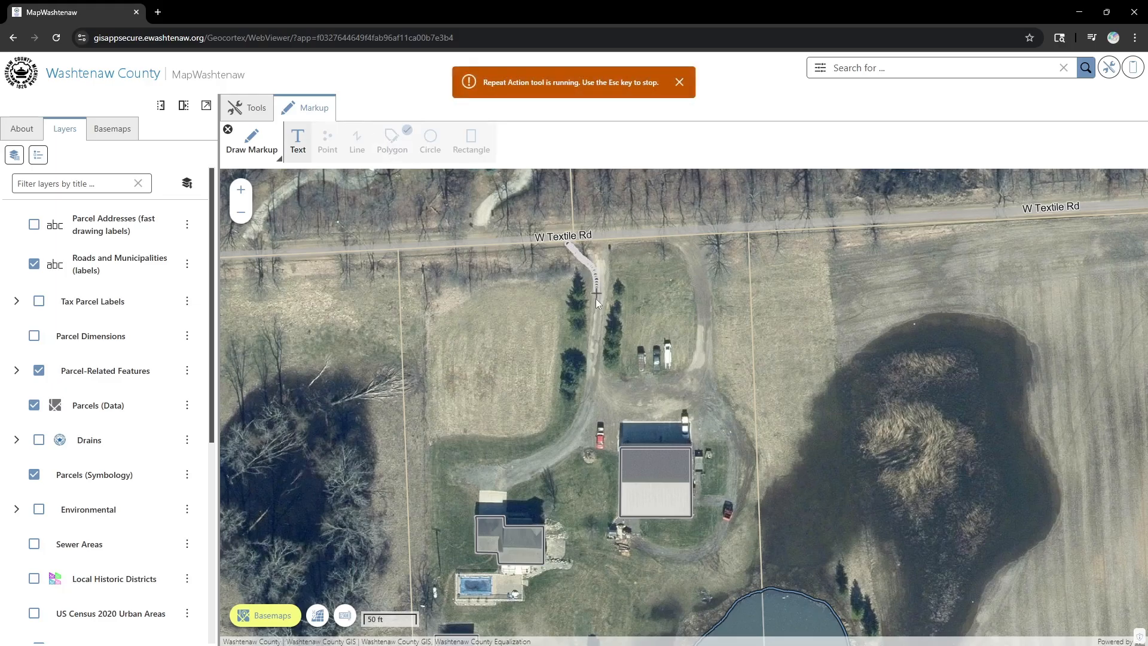
mouse_move(586, 351)
left_mouse_down()
mouse_move(565, 432)
mouse_move(510, 462)
mouse_move(483, 499)
mouse_move(594, 452)
mouse_move(726, 446)
left_mouse_up()
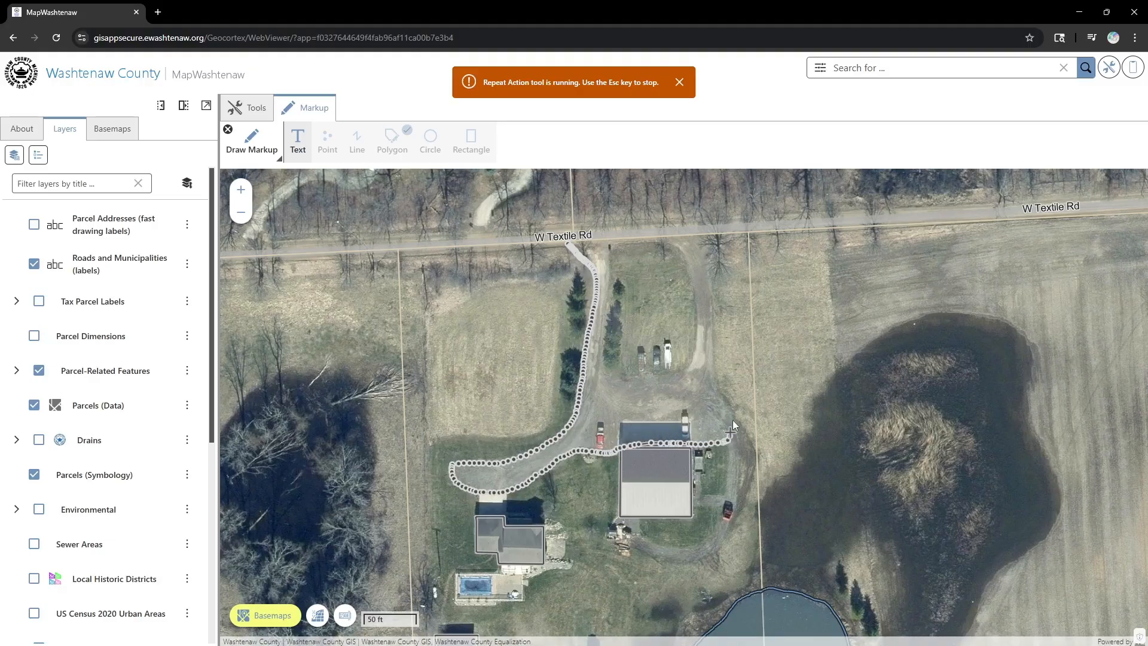
left_click_drag(720, 383, 723, 235)
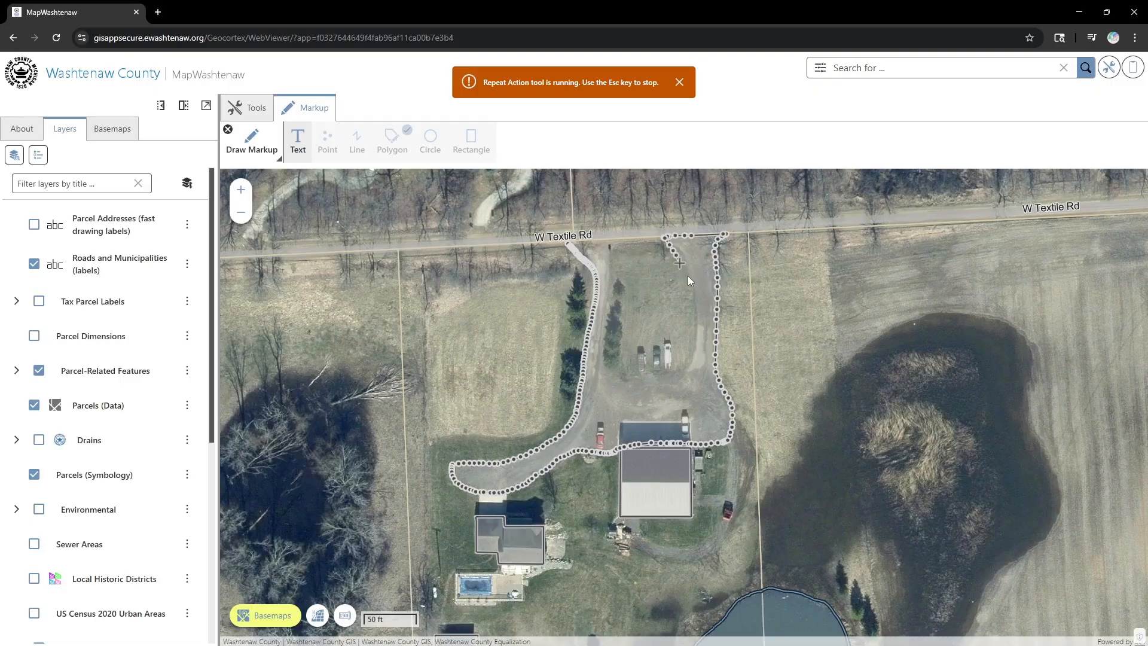
mouse_move(690, 360)
left_mouse_down()
mouse_move(658, 380)
mouse_move(613, 375)
mouse_move(604, 360)
left_mouse_up()
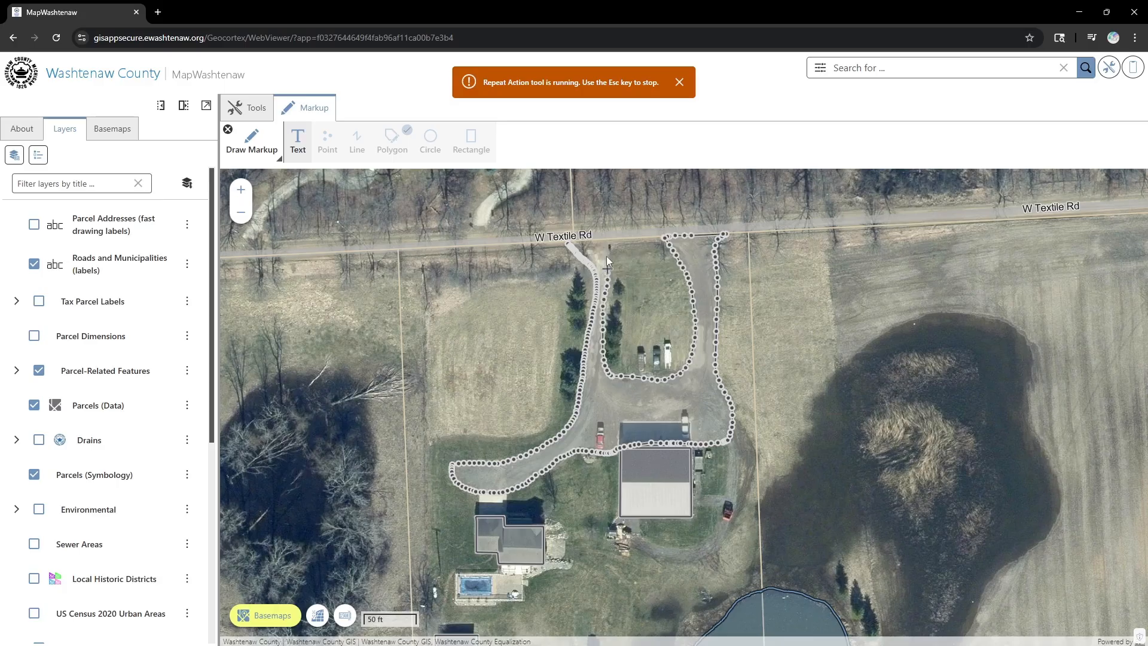
left_click_drag(595, 238, 594, 239)
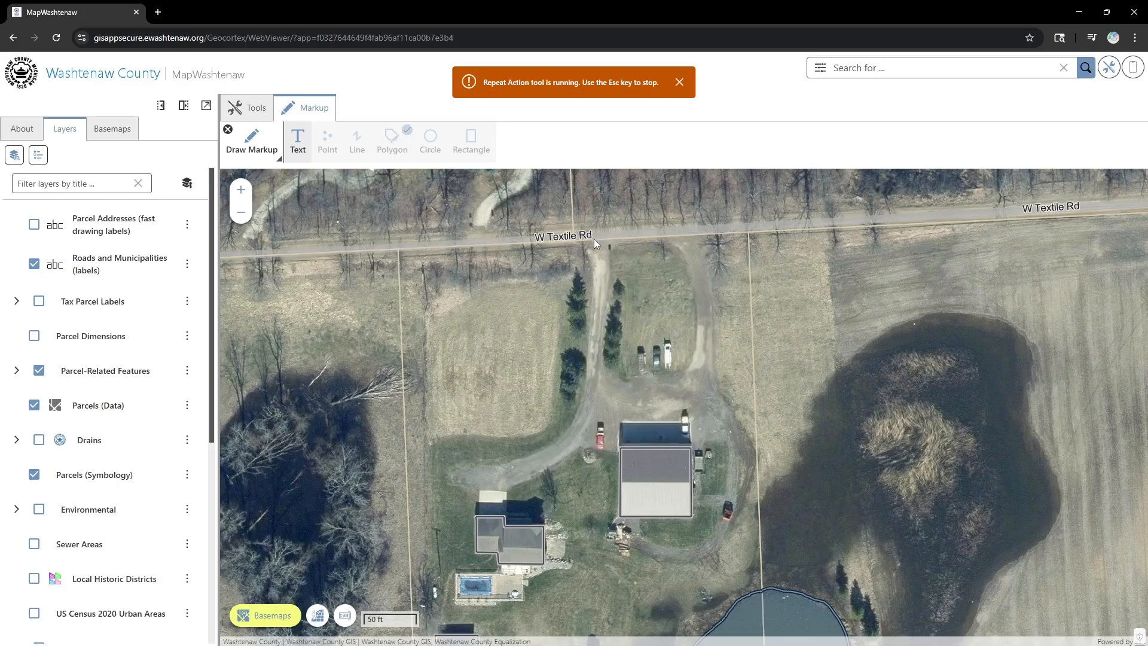
left_click(679, 82)
left_click(229, 130)
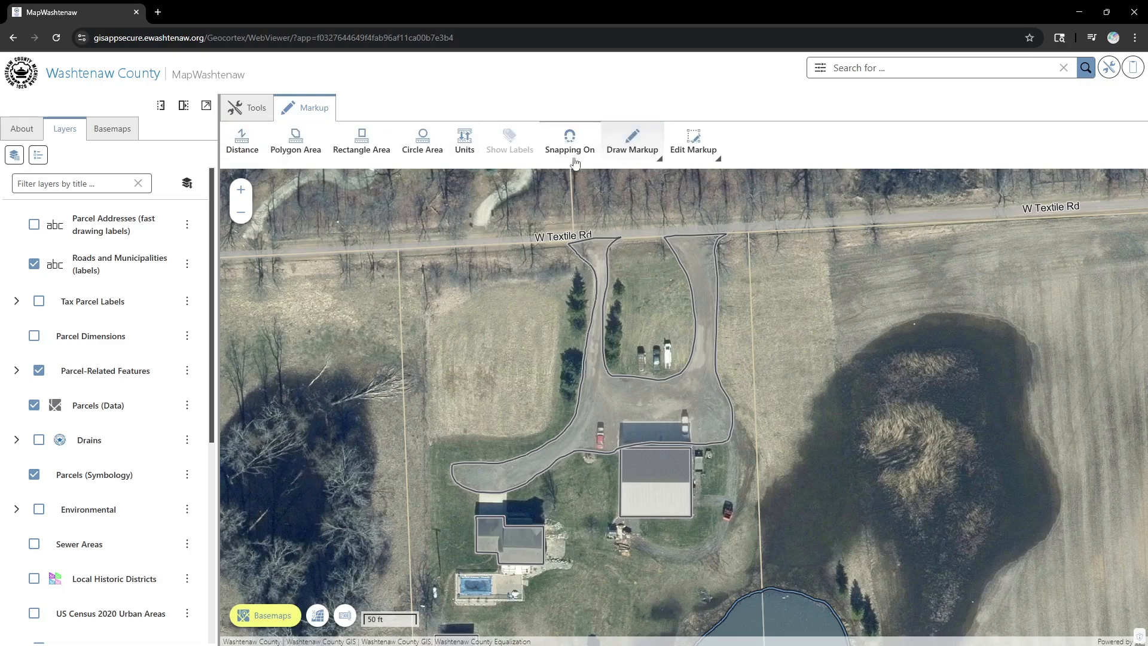
- Select the driveway polygon and give its outline a Short Dash line style
left_click(692, 141)
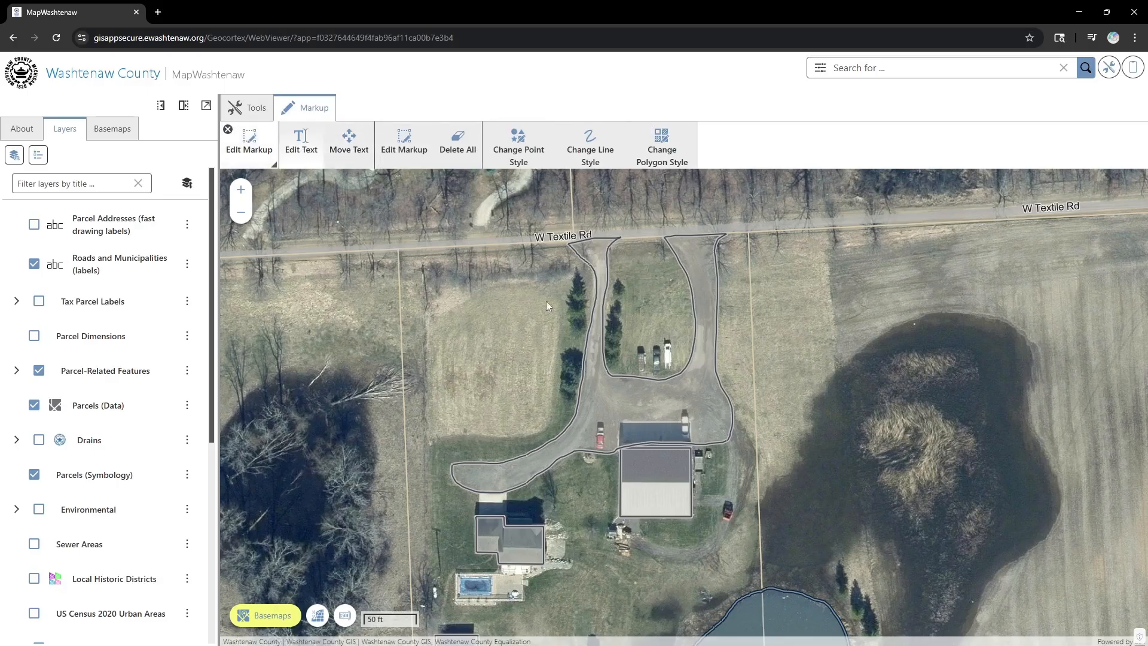
left_click(404, 147)
left_click(600, 399)
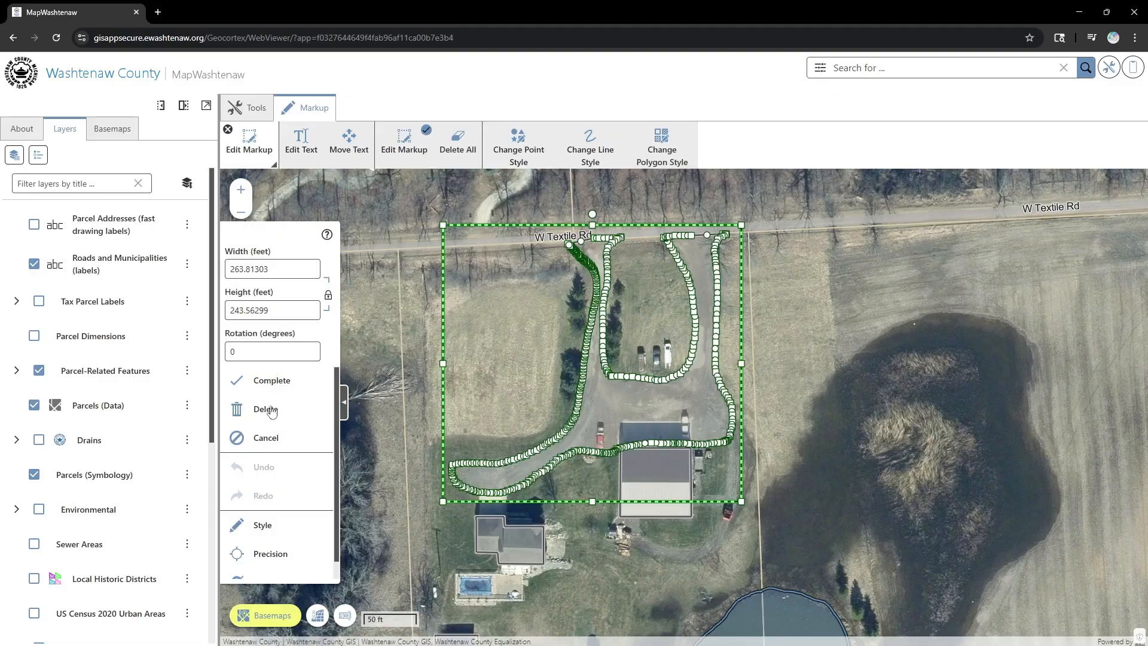
left_click(264, 525)
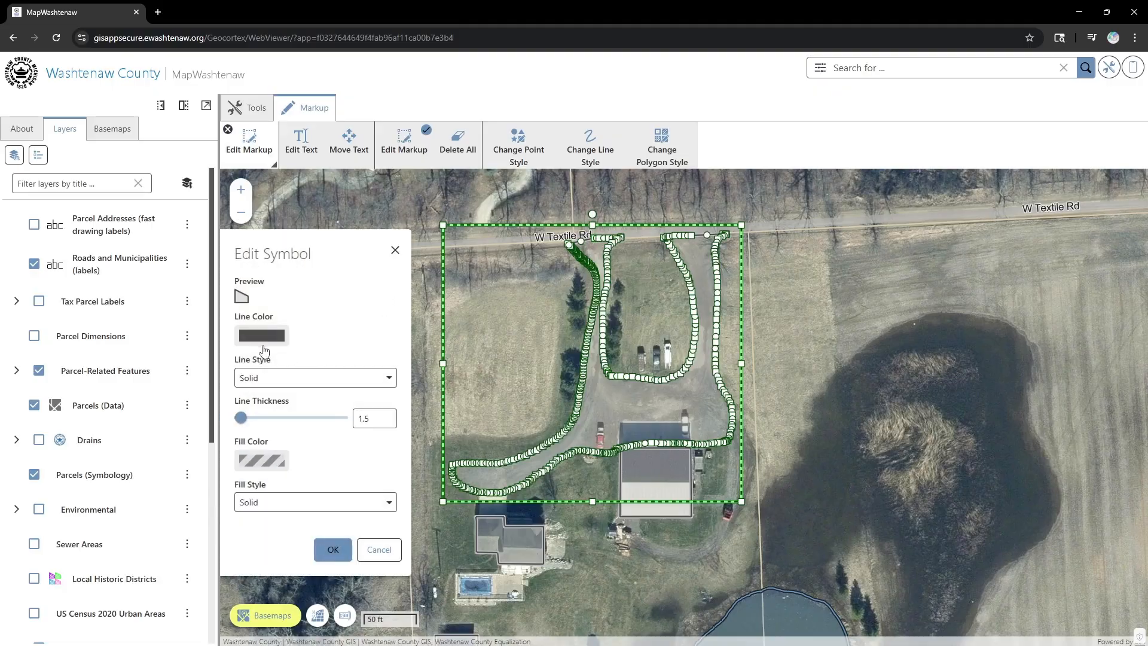
left_click(275, 378)
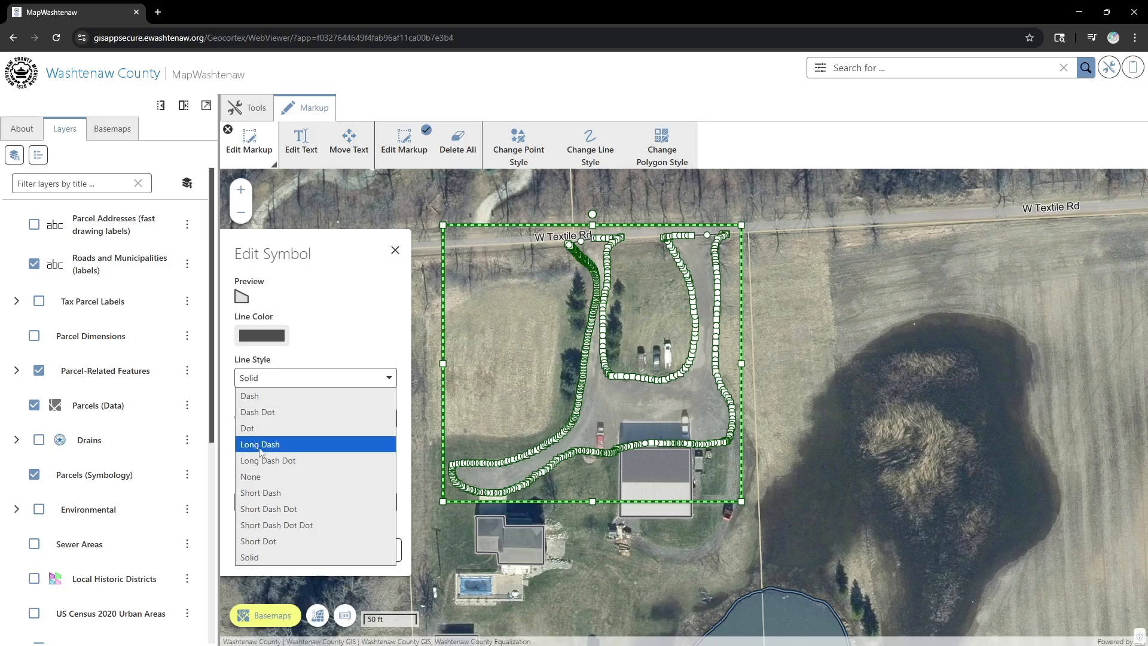
left_click(280, 493)
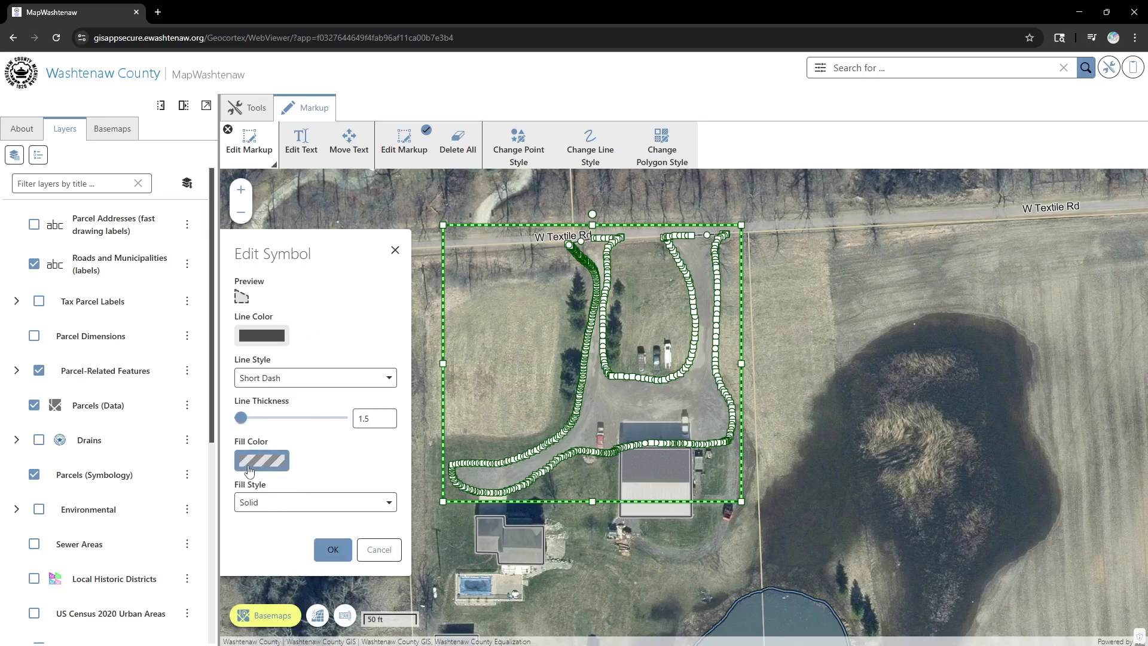
- Lighten the driveway polygon's grey fill and line colours, then apply and complete
left_click(267, 468)
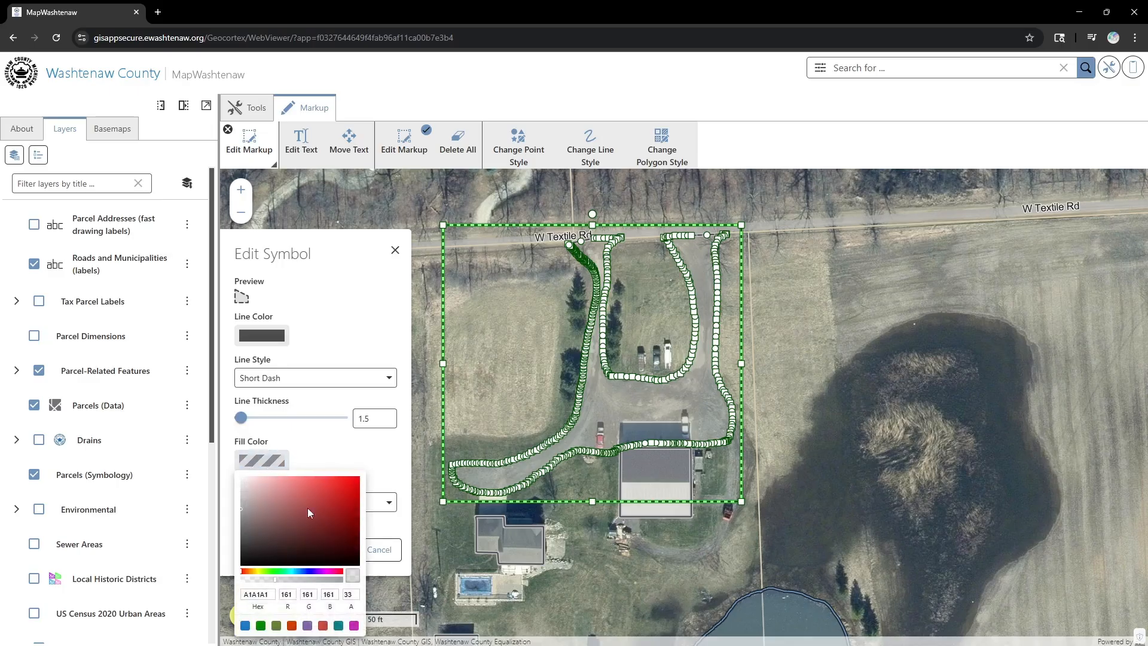
left_click(240, 487)
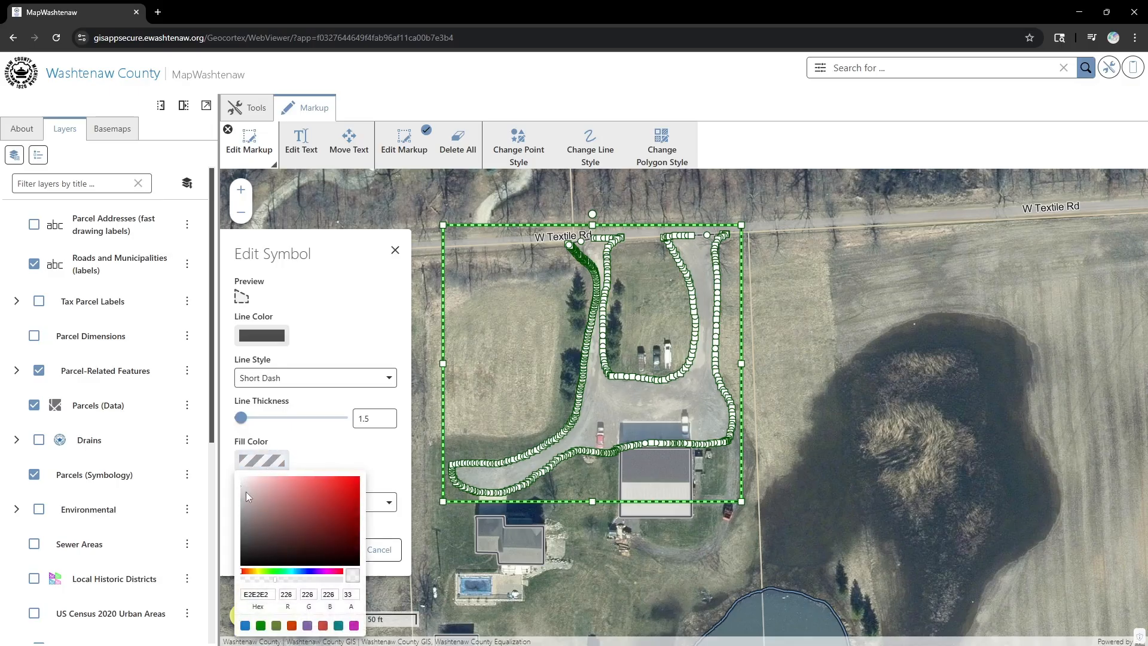
left_click(356, 447)
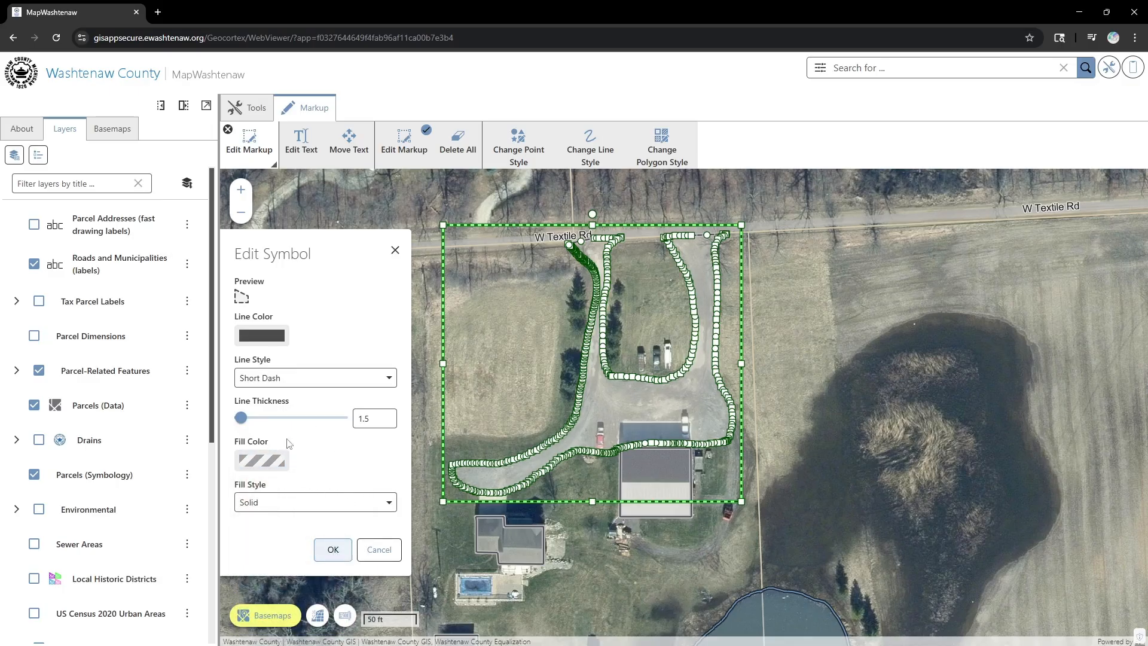
left_click(273, 339)
left_click_drag(242, 414, 241, 405)
left_click(385, 334)
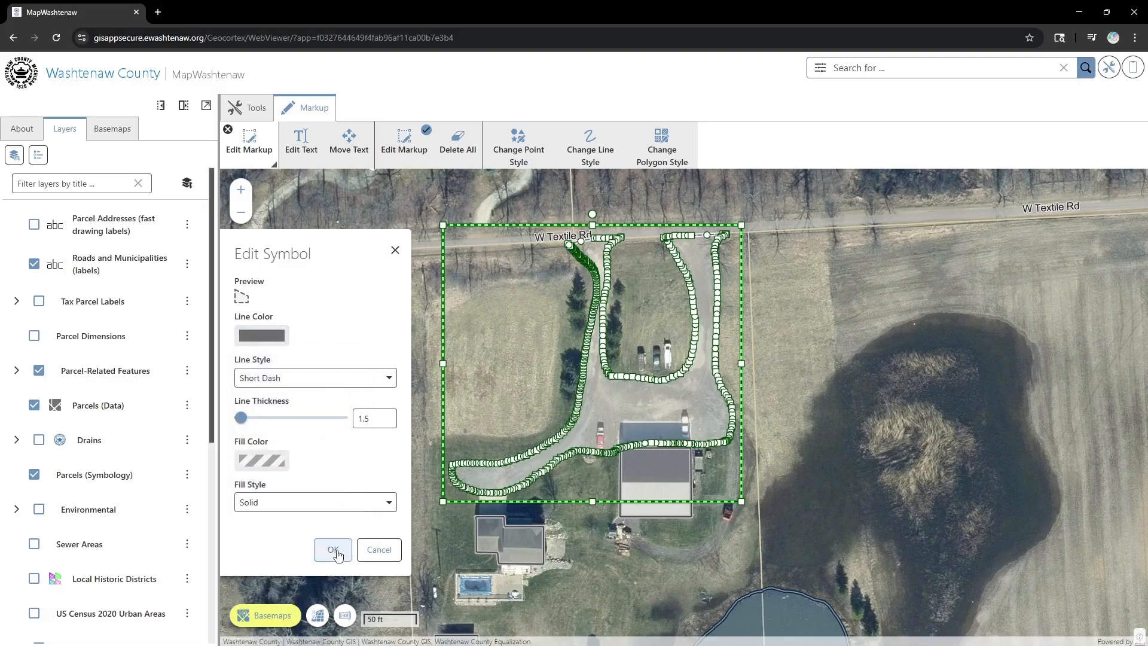
left_click(333, 549)
left_click(272, 381)
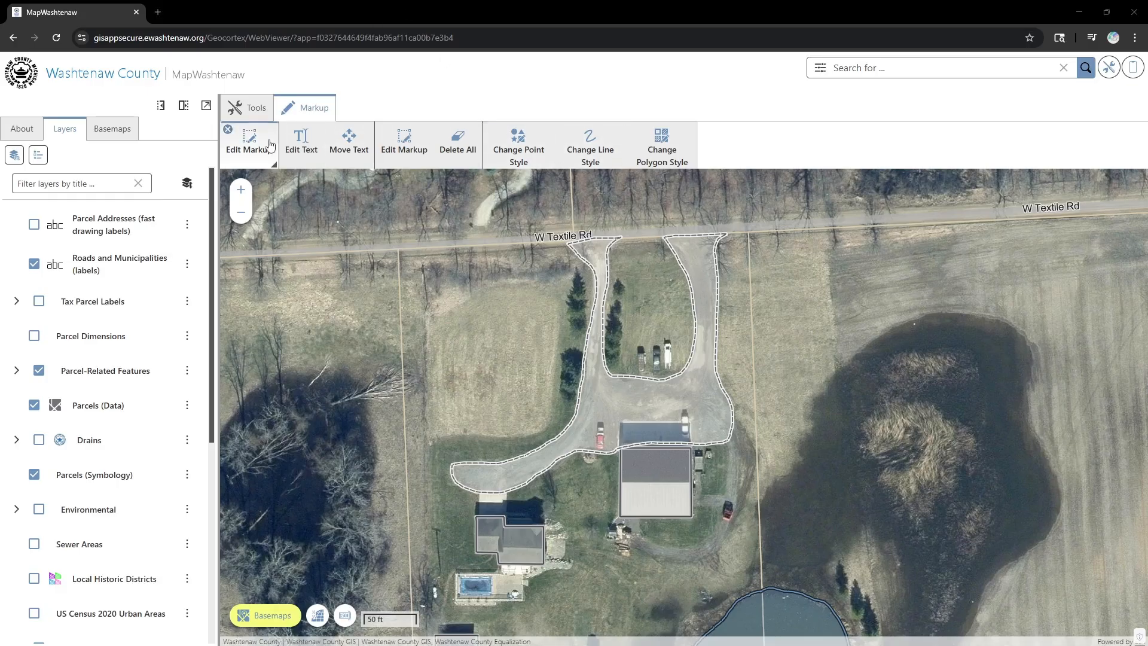
- Place two point markers in the field west of the driveway
left_click(227, 129)
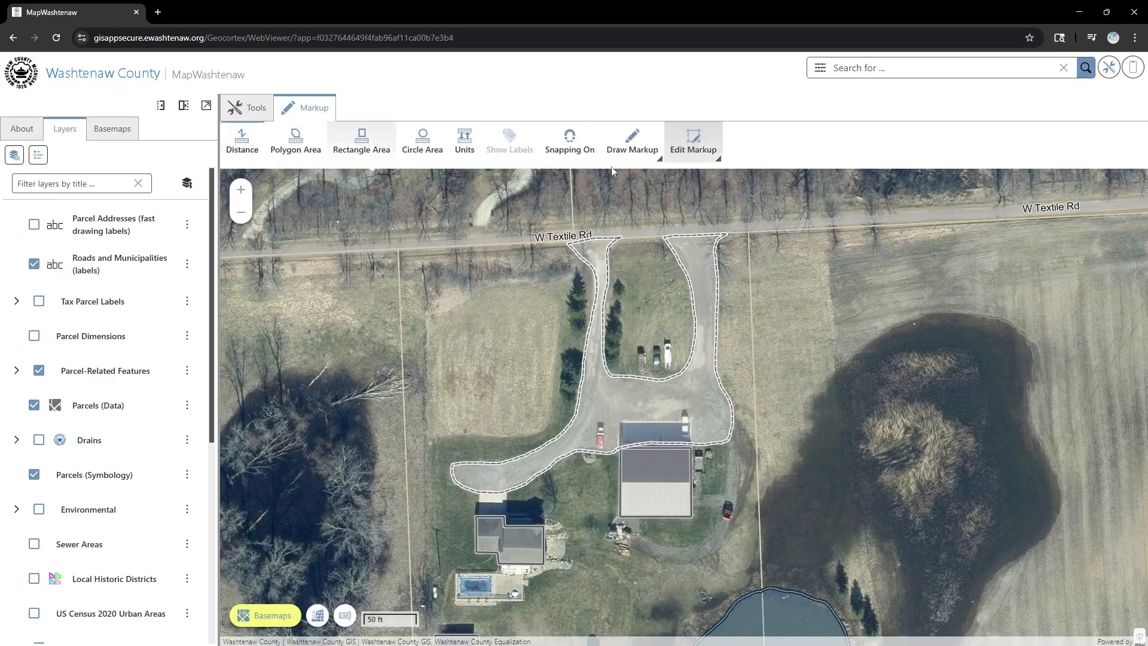
left_click(631, 150)
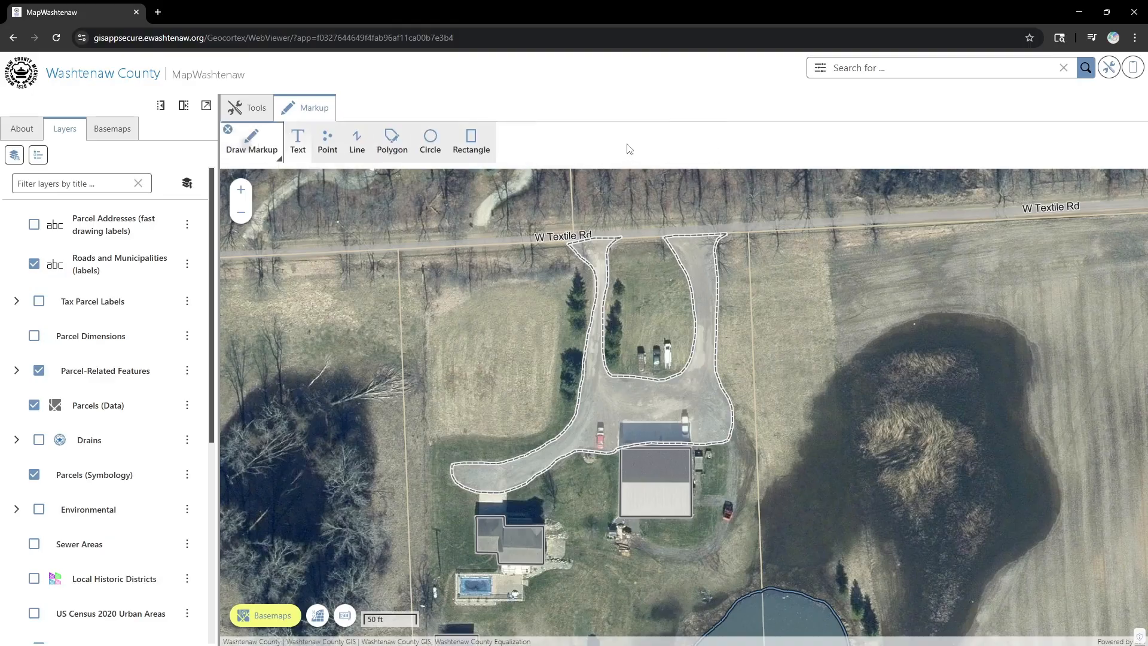
left_click(328, 150)
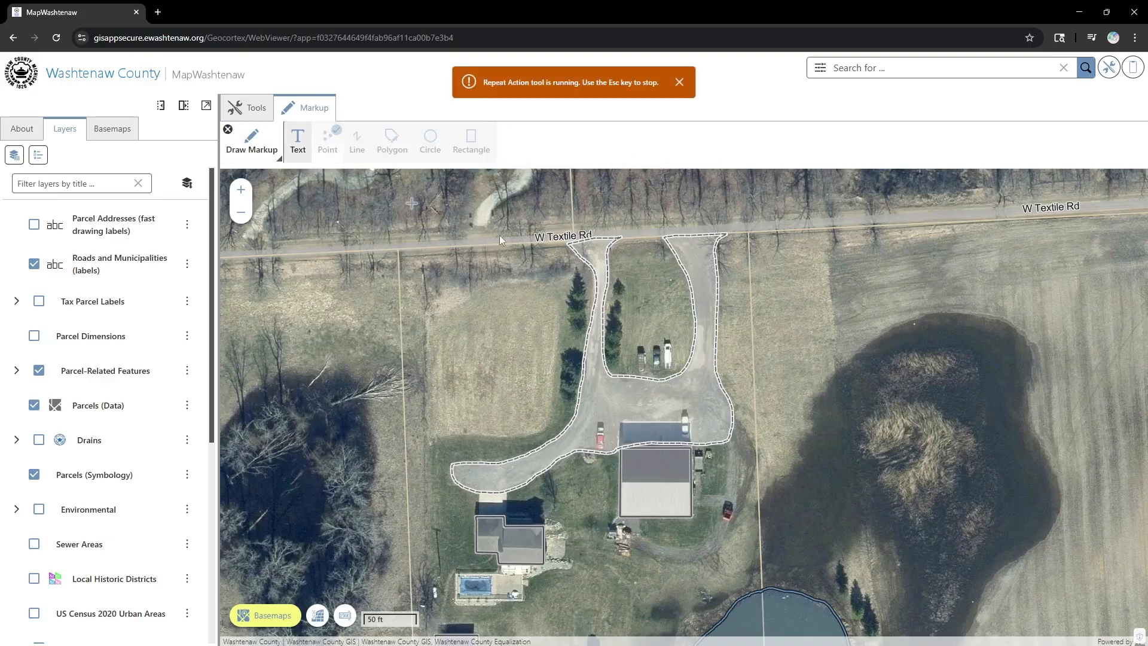
left_click(492, 345)
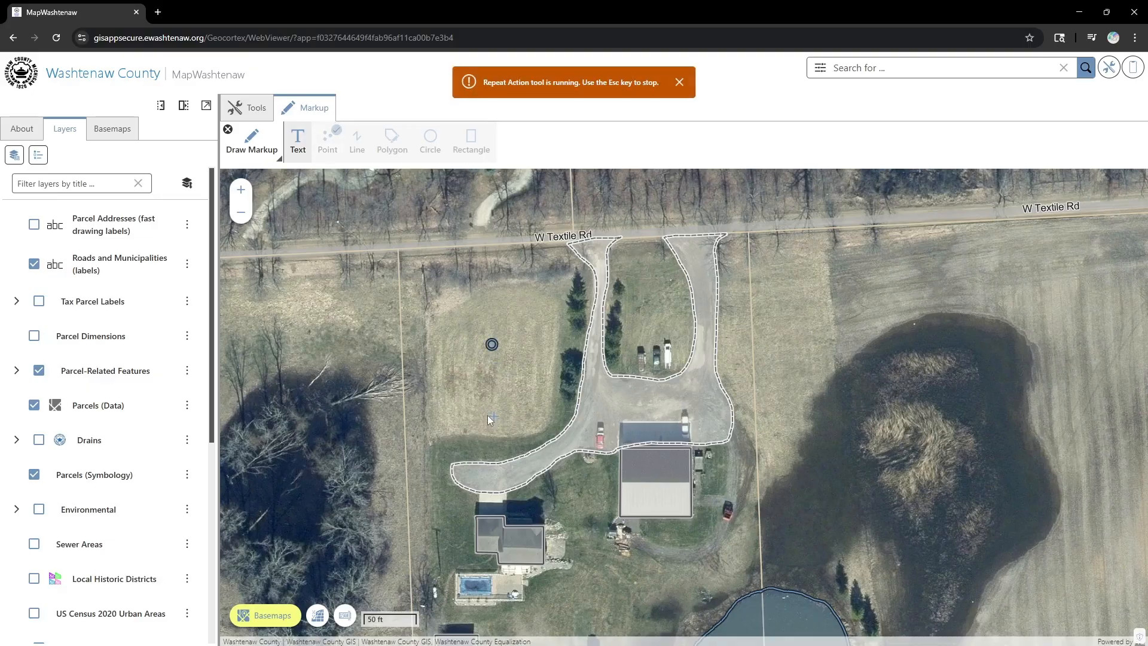
left_click(458, 391)
key("Escape")
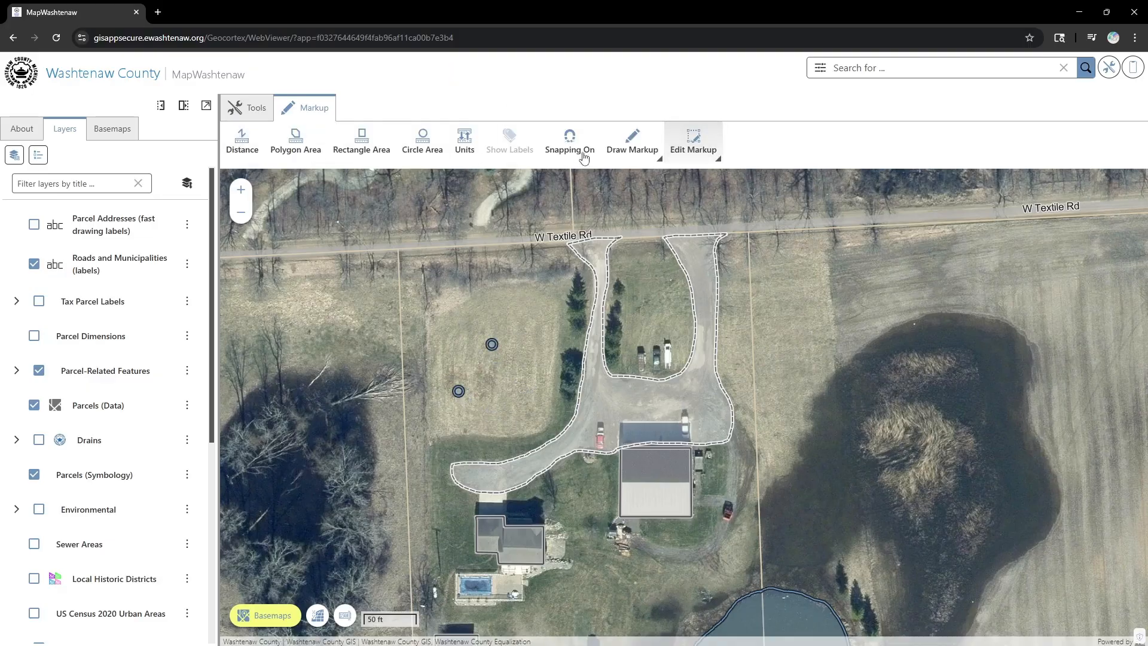
- Select the upper point marker for editing
left_click(687, 143)
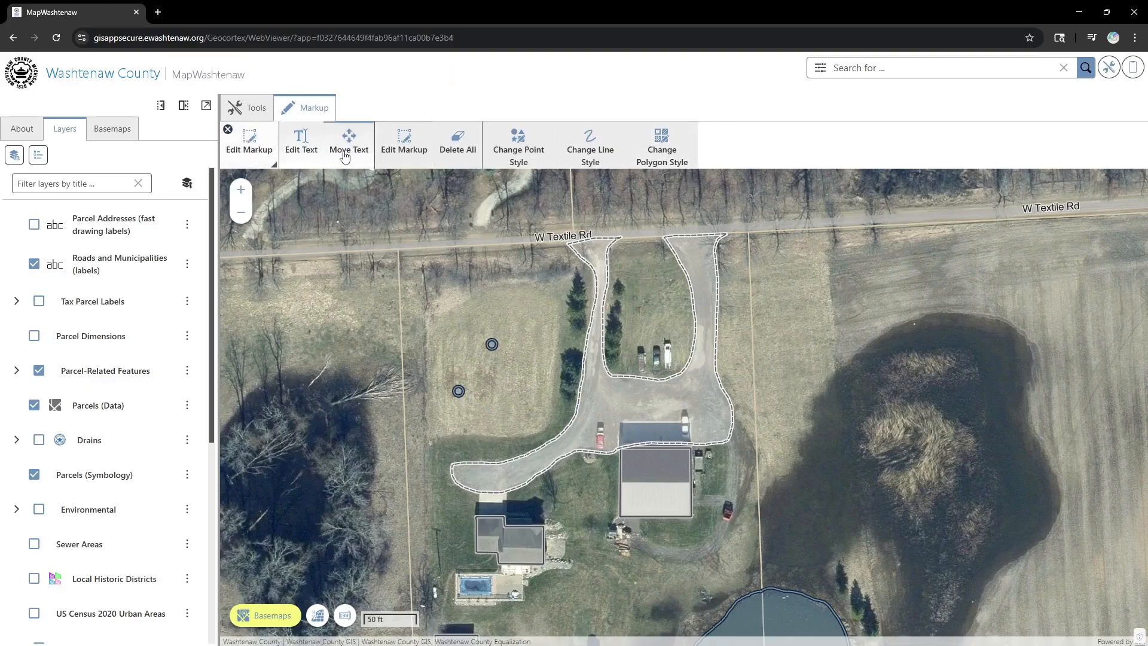
left_click(397, 156)
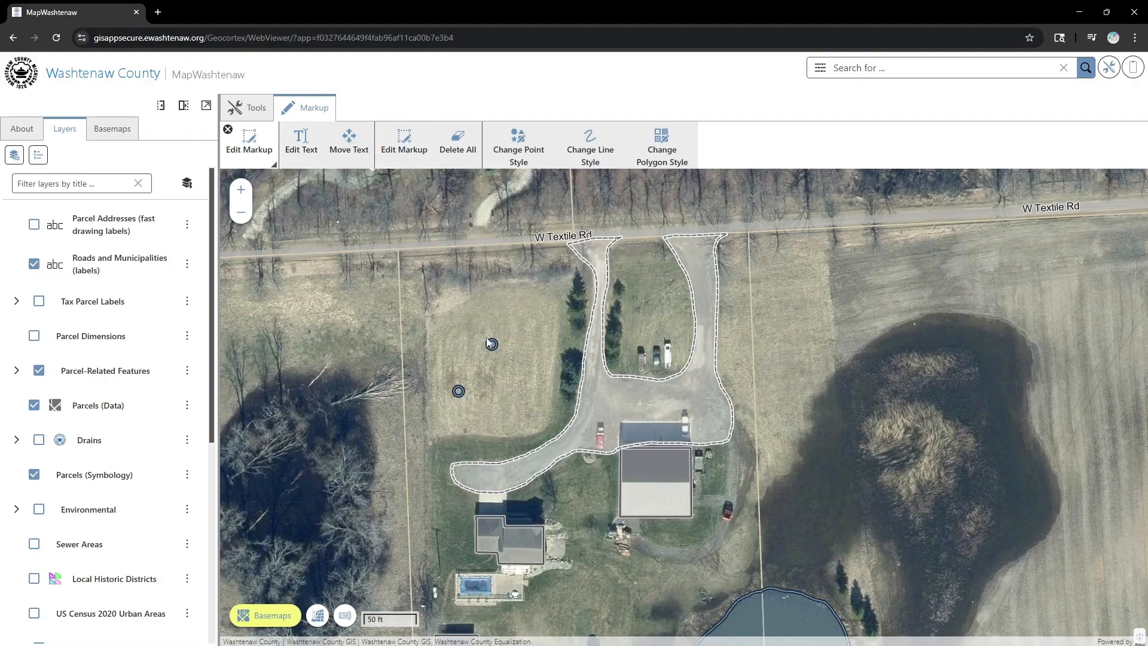
left_click(405, 146)
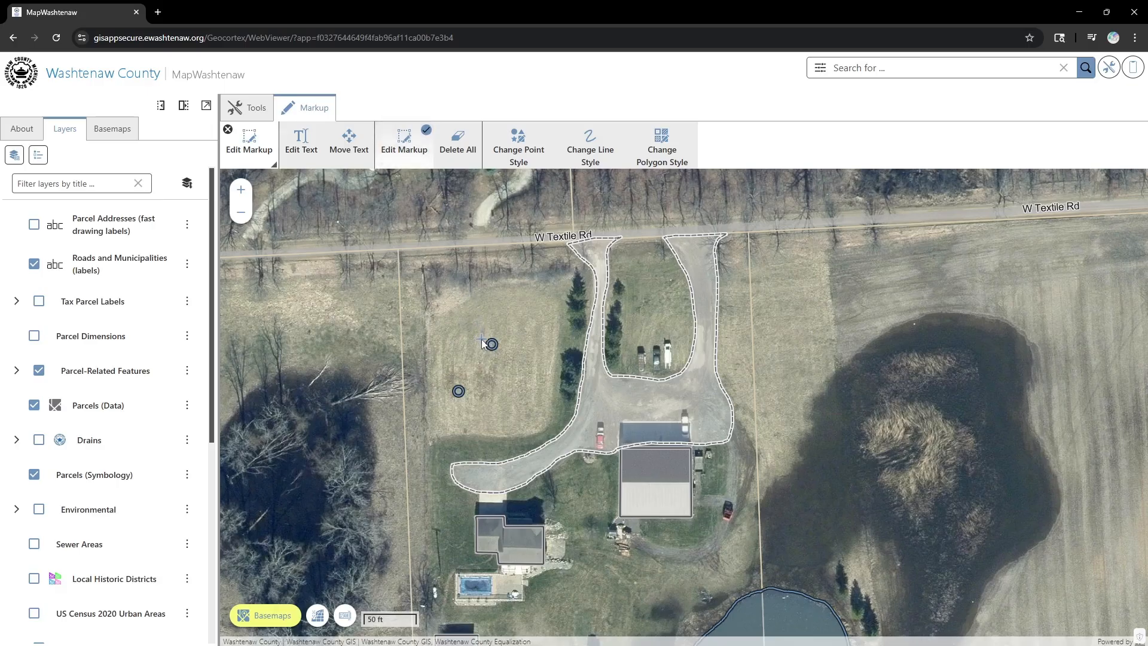
left_click_drag(473, 327, 509, 367)
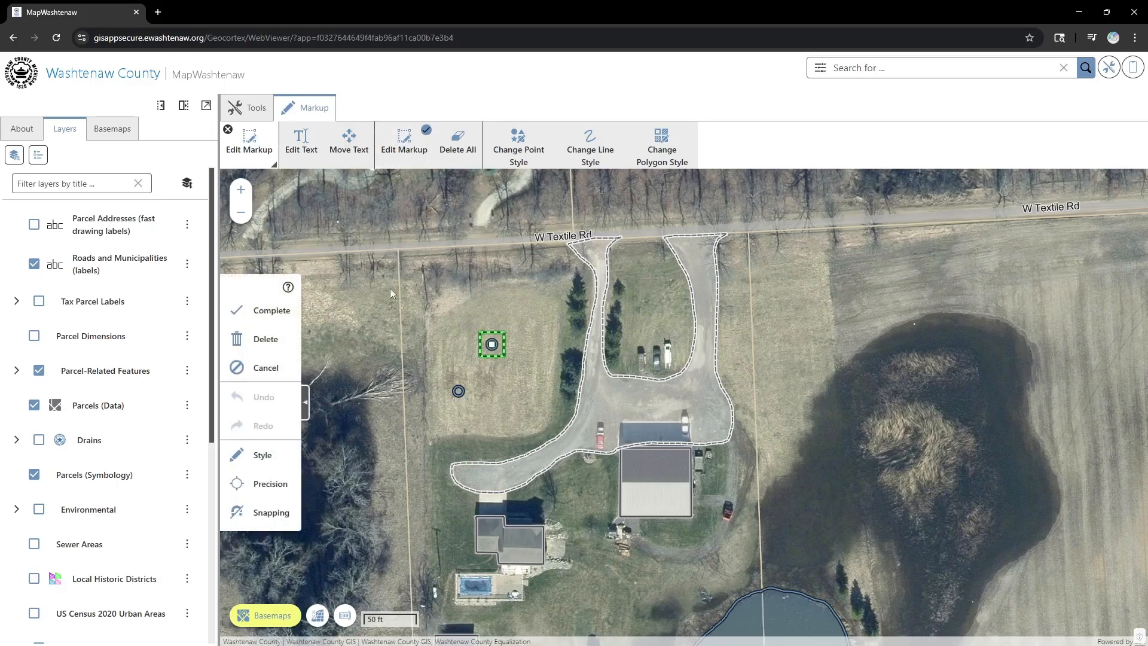
- Change the marker style to X and enlarge it to size 17
left_click(260, 454)
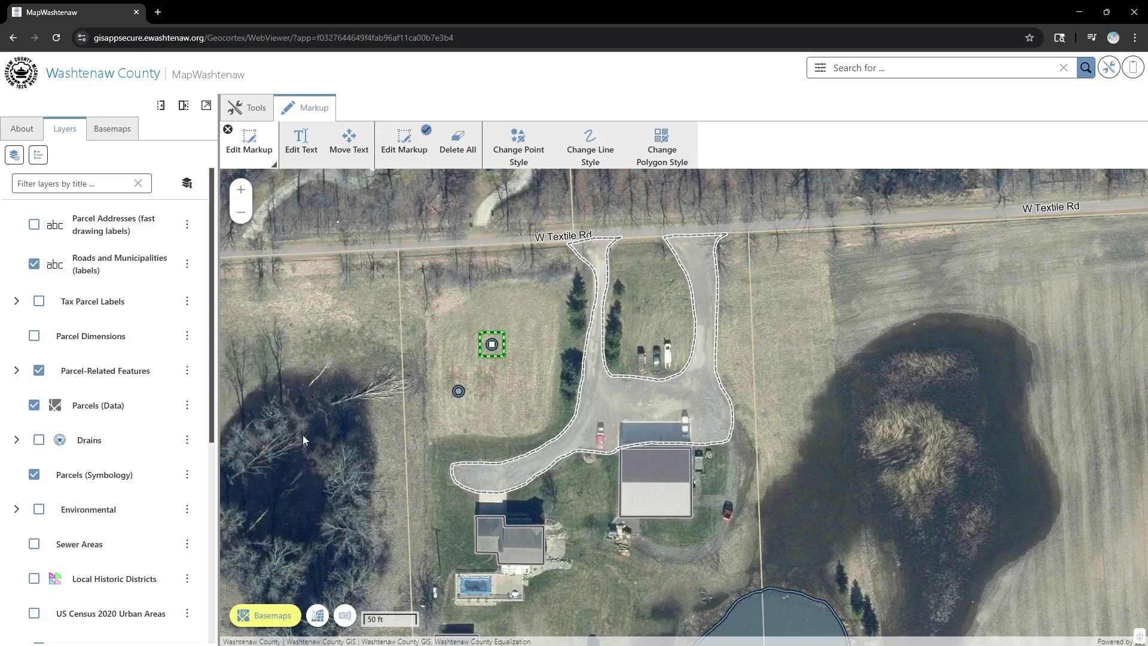
scroll(289, 385, "down", 2)
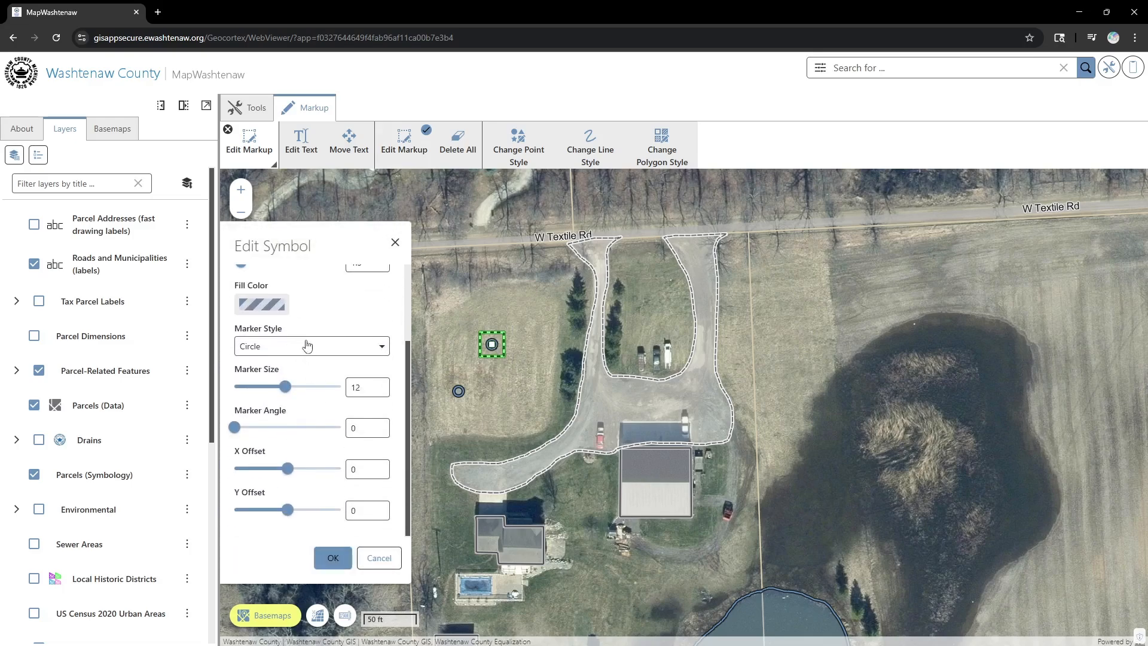
left_click(308, 346)
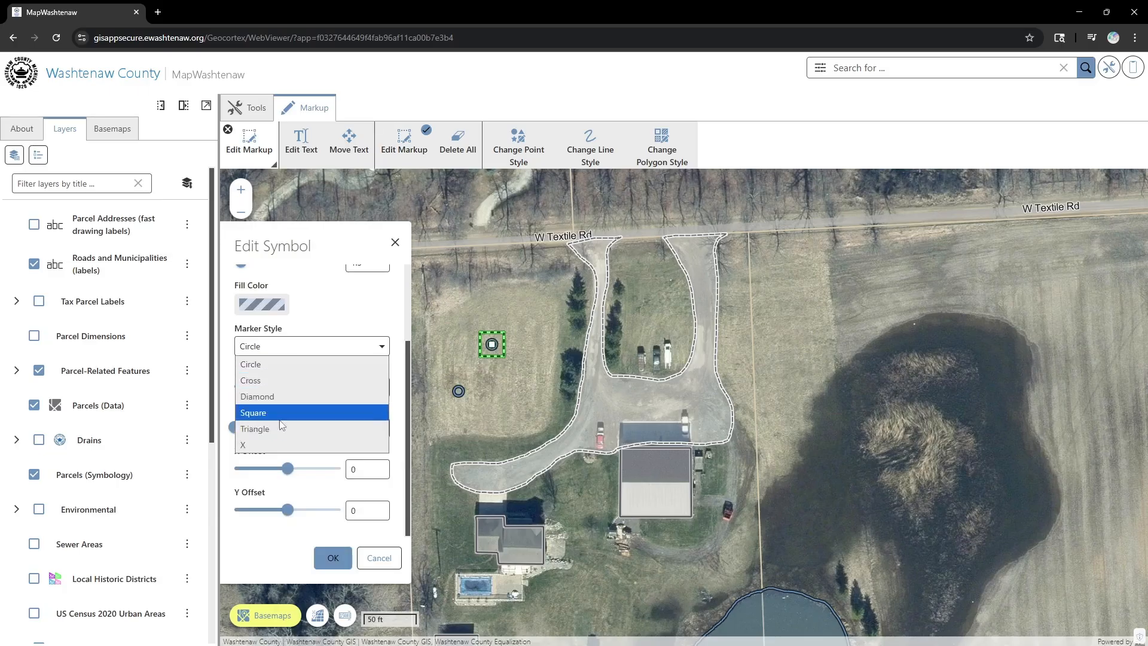
left_click(265, 414)
left_click(293, 348)
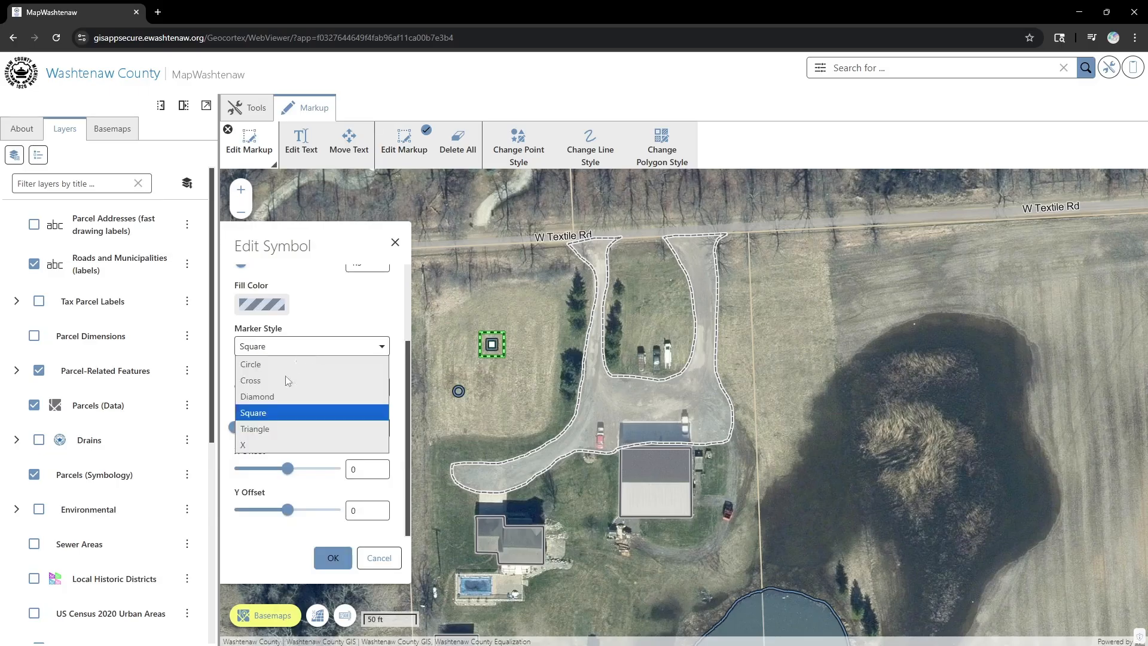
left_click(270, 429)
left_click(306, 348)
left_click(266, 443)
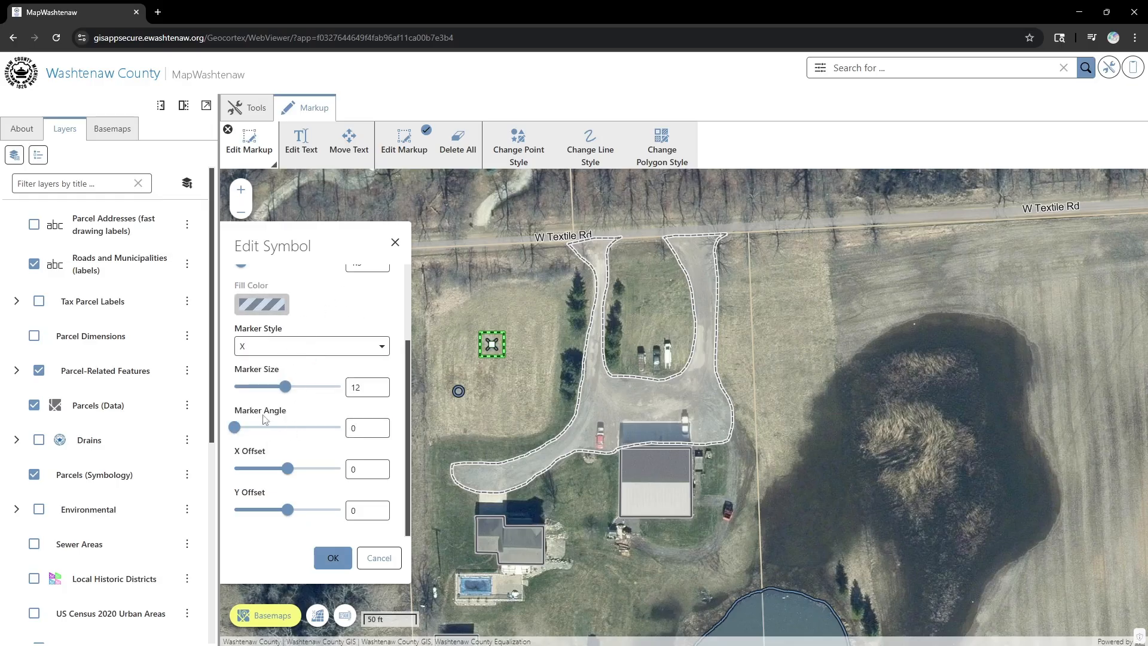
left_click_drag(288, 395, 312, 396)
- Make the X marker's line colour red, apply the symbol, and complete the edit
scroll(371, 298, "up", 2)
left_click(286, 326)
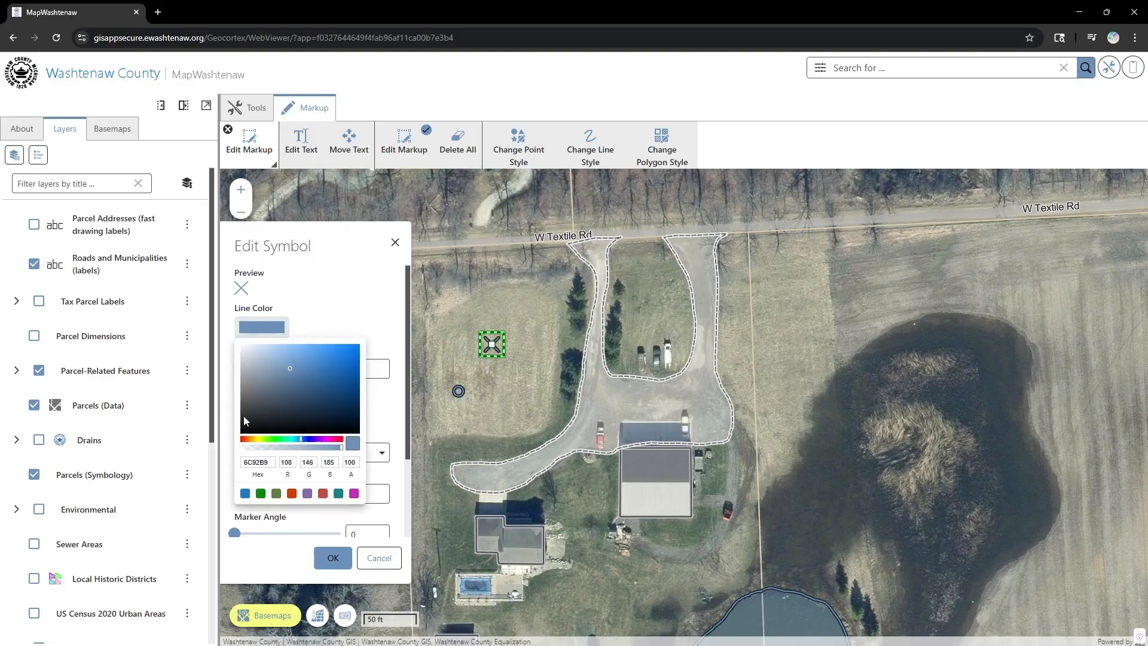
left_click(245, 440)
left_click(352, 357)
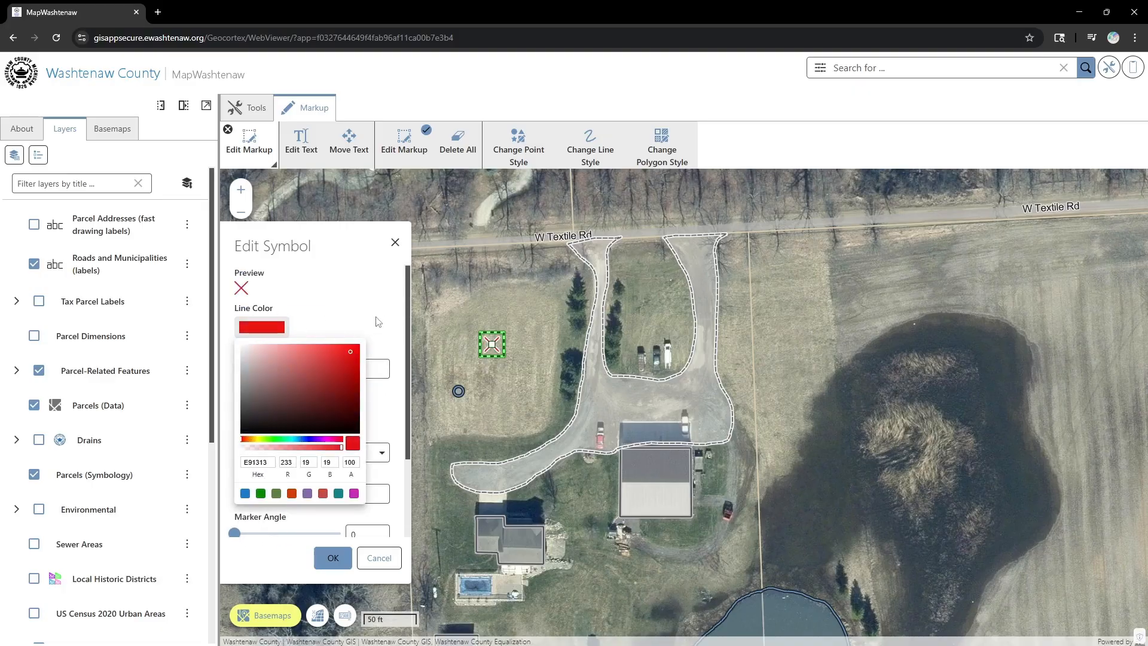
left_click(376, 321)
left_click(333, 558)
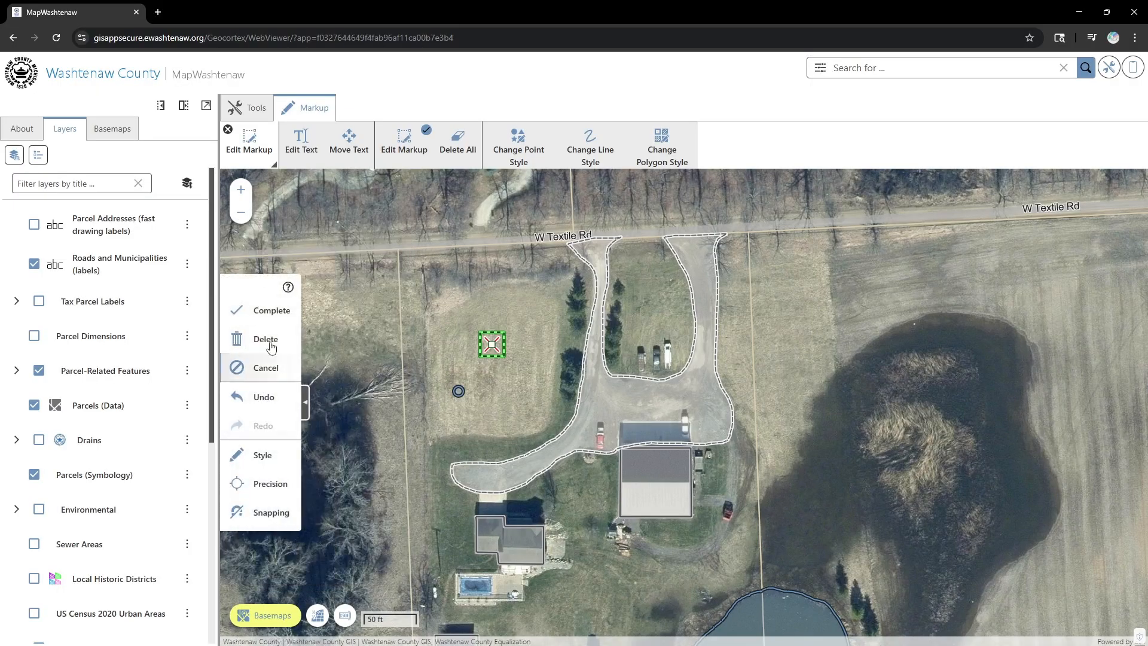
left_click(270, 310)
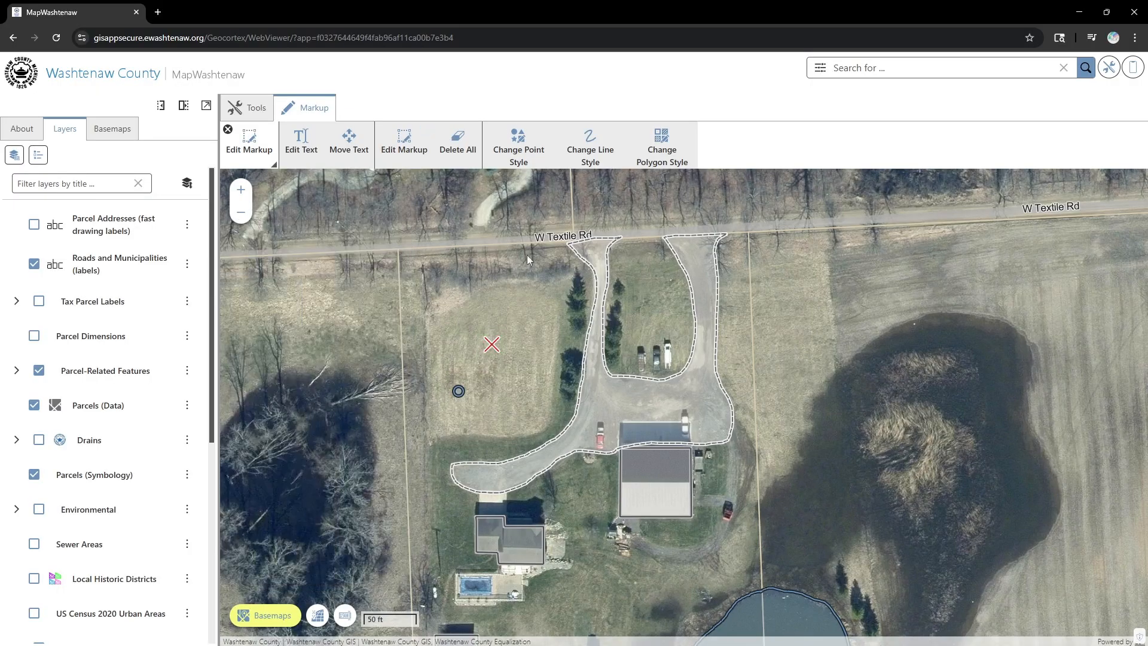
- Turn markup editing back on and delete the circle marker
left_click(404, 141)
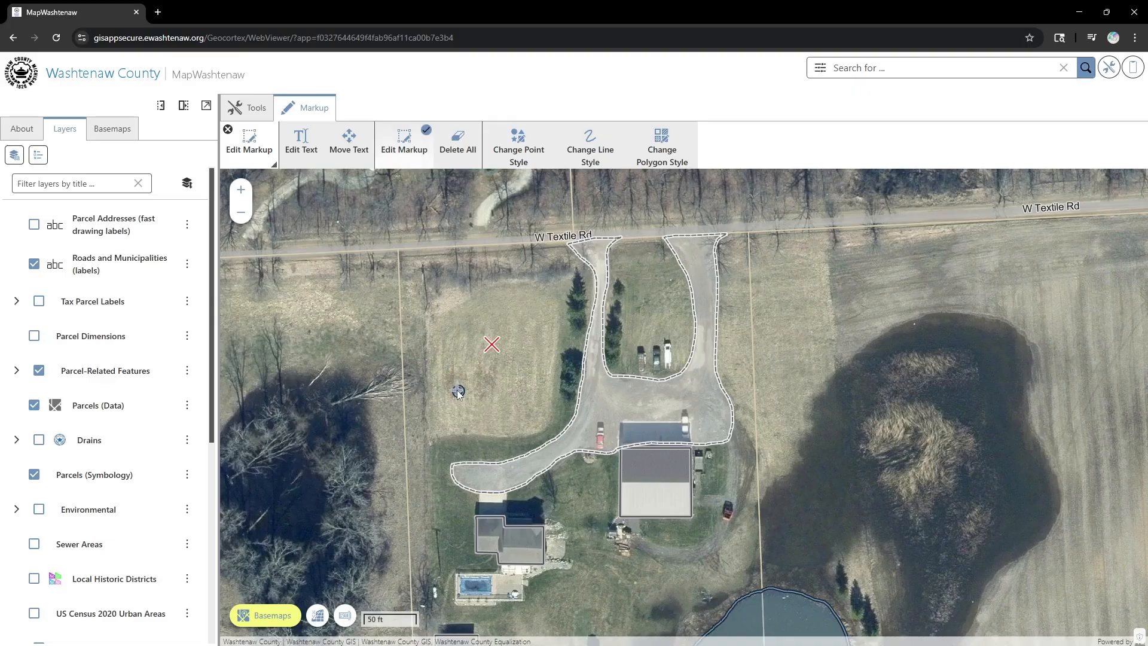
left_click(457, 390)
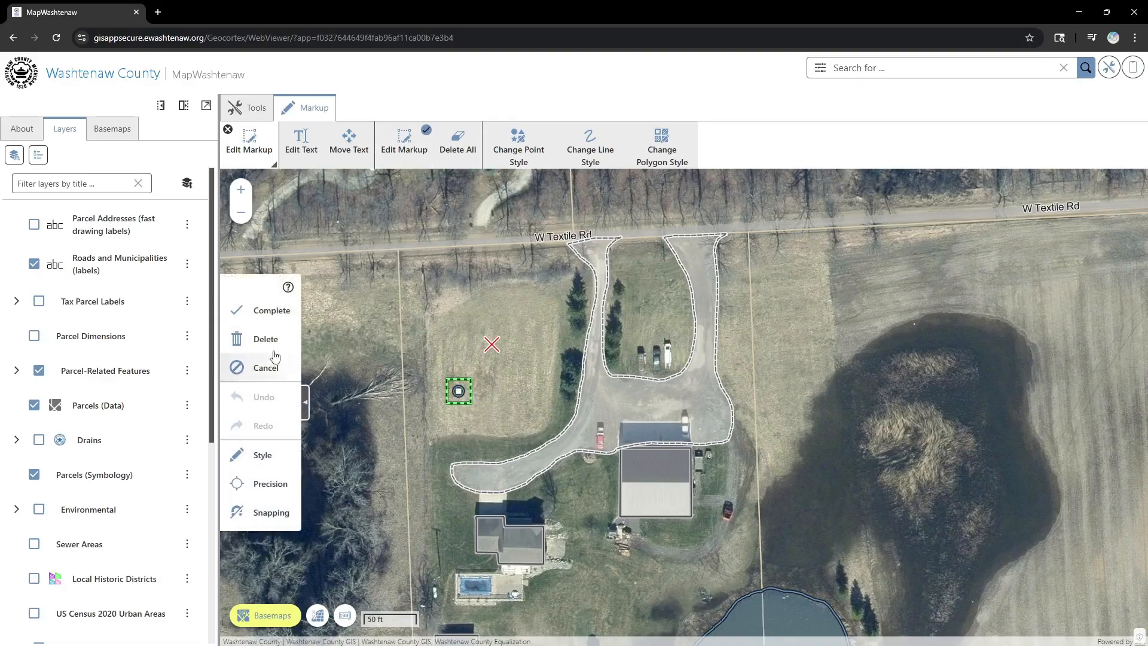
left_click(263, 336)
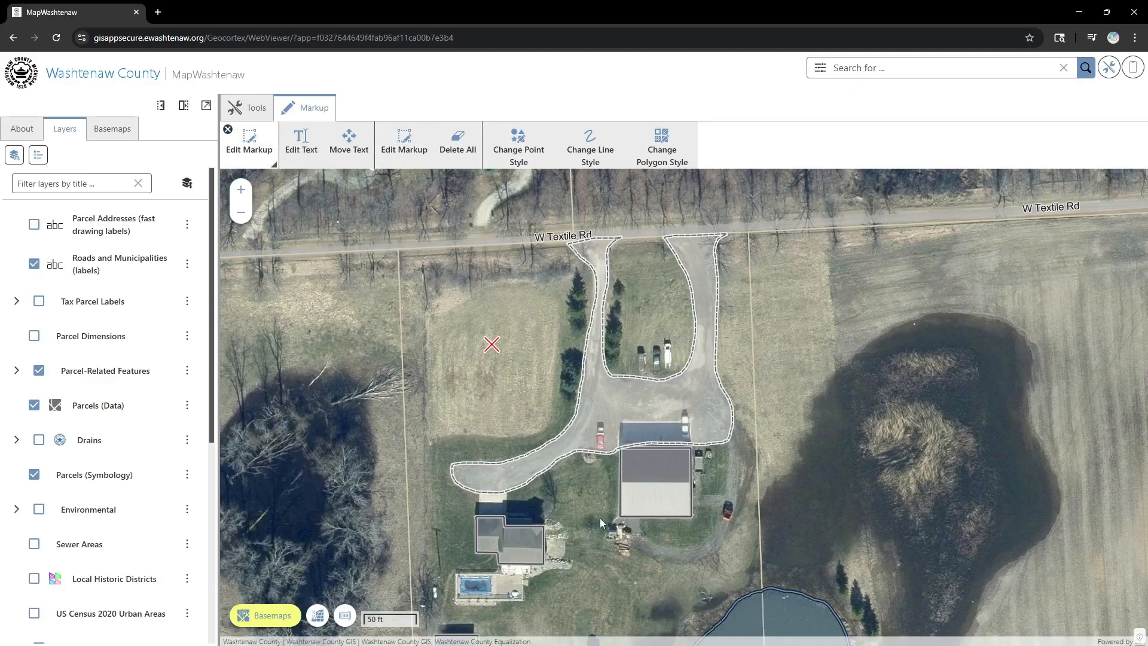
- Zoom in on the houses and pond and switch on distance measuring
left_click_drag(601, 518, 543, 343)
scroll(577, 418, "up", 2)
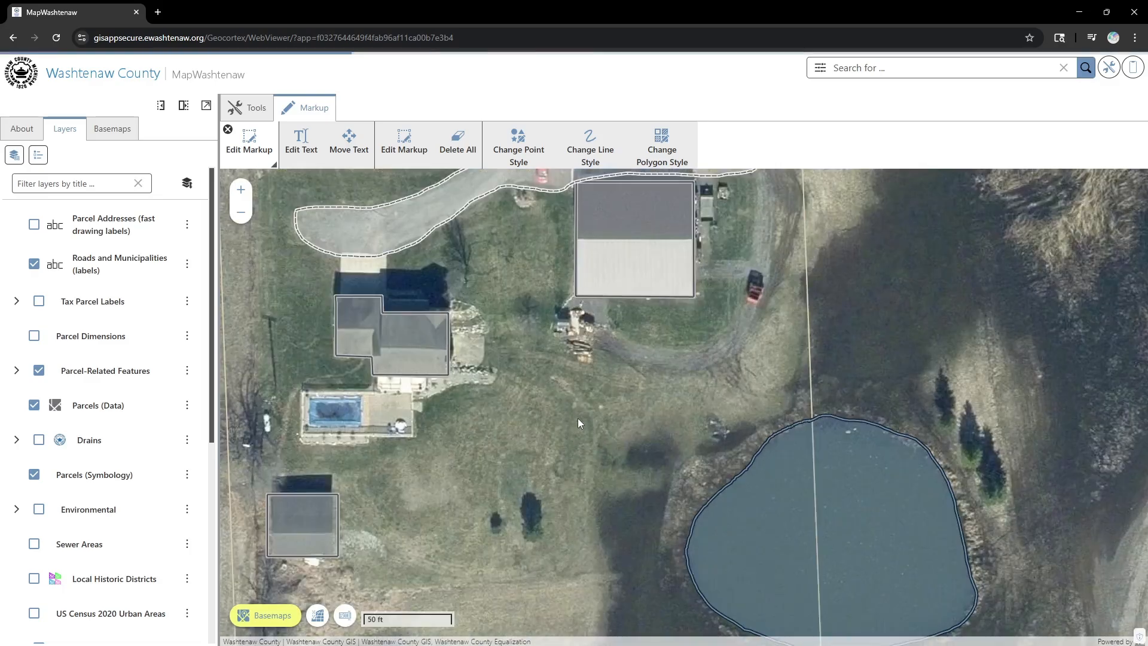
left_click(241, 141)
left_click(248, 153)
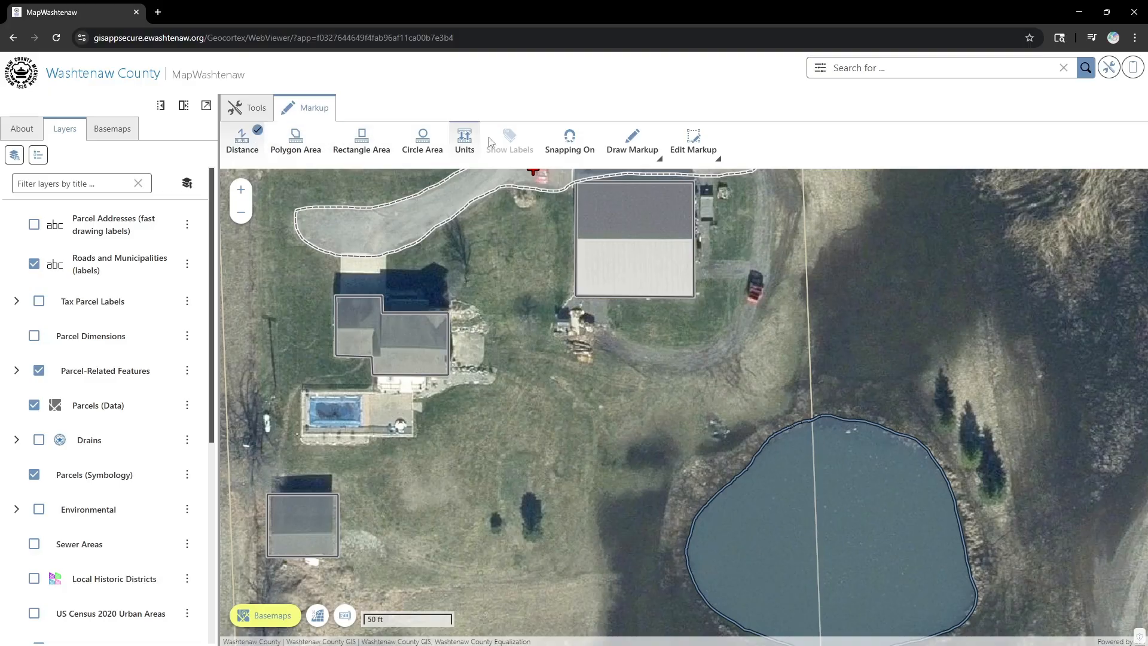
- With snapping off, measure a 49.84 ft line south from the large building's corner
left_click(570, 152)
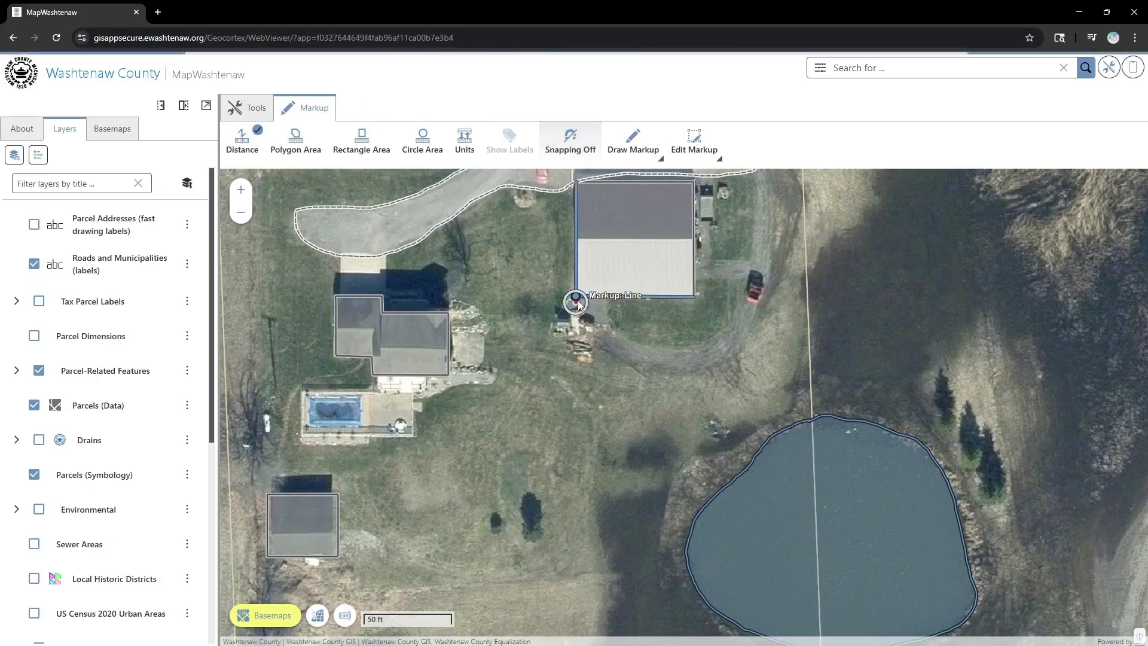
left_click(572, 304)
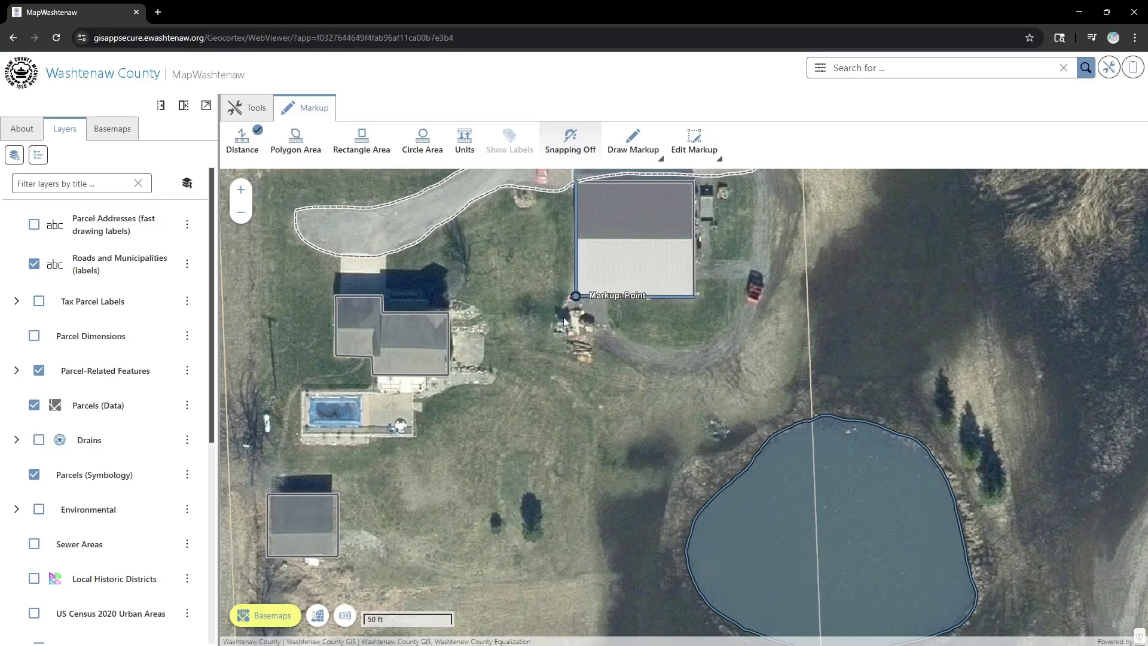
left_click(576, 297)
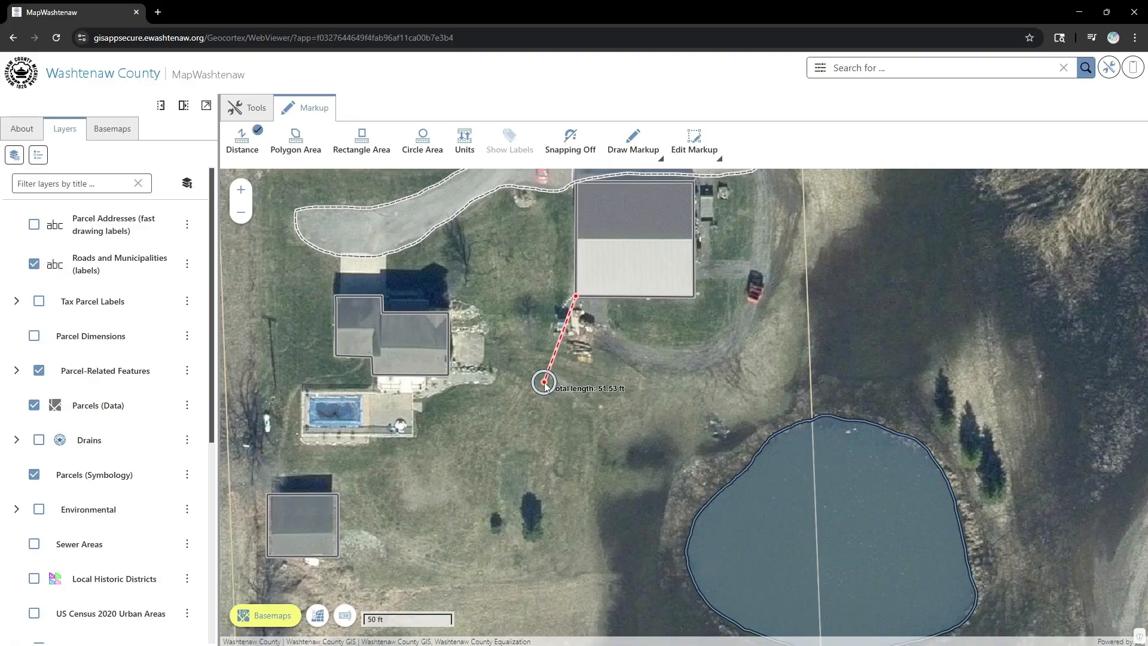
double_click(577, 386)
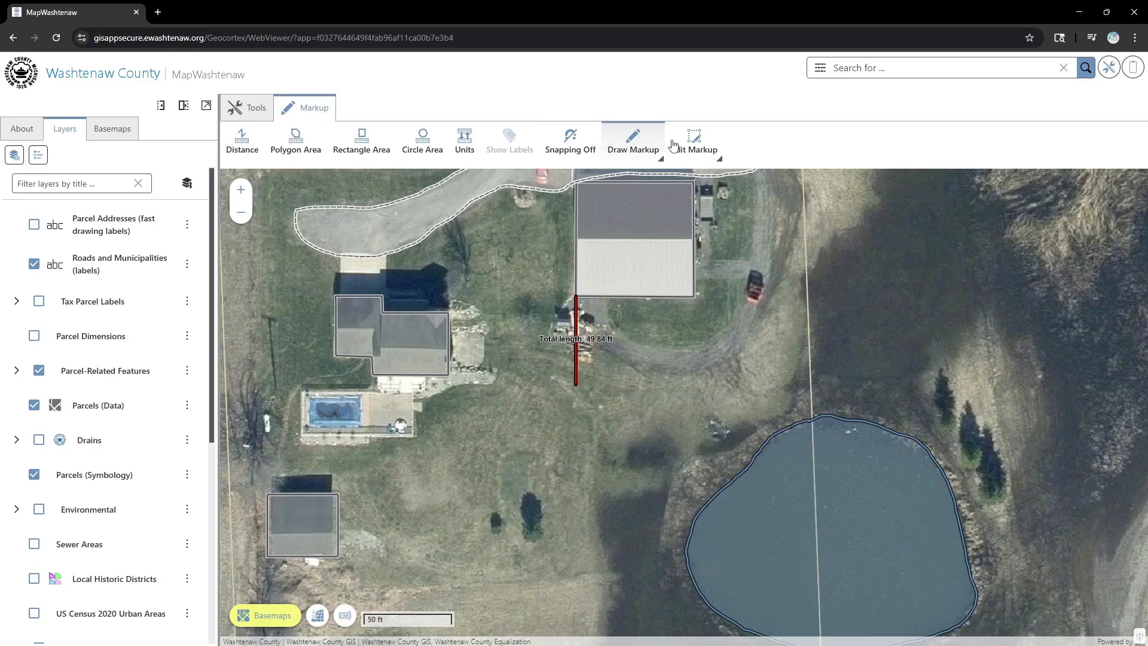
- Select the red measured line and set its height to 50 so it reads 50.00 ft
left_click(694, 143)
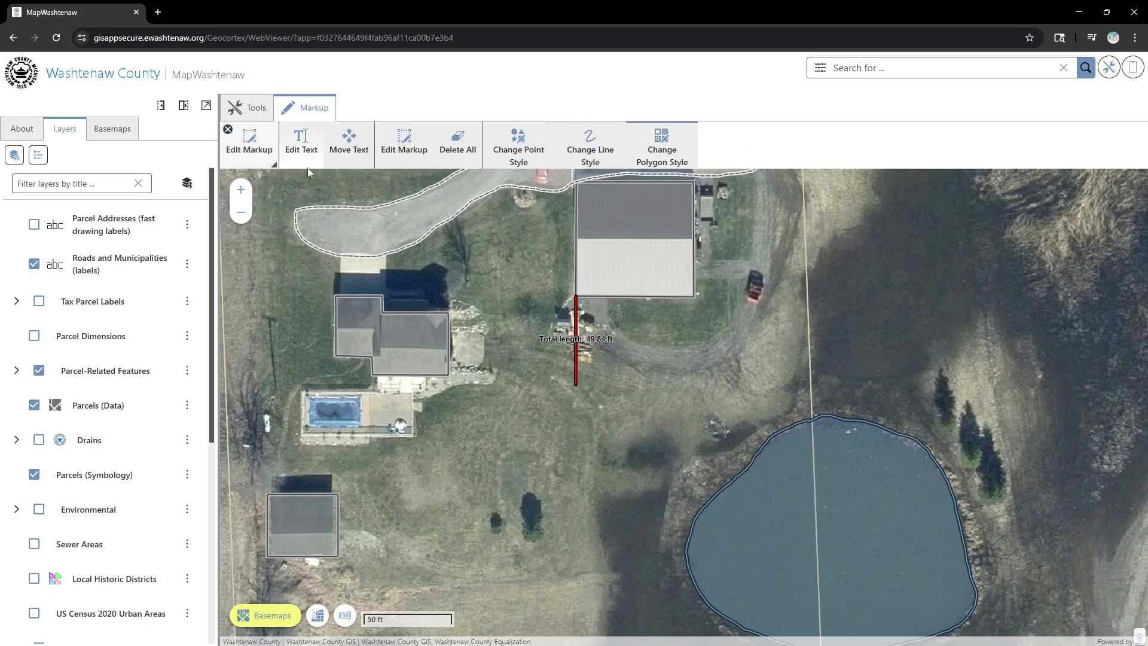
left_click(399, 145)
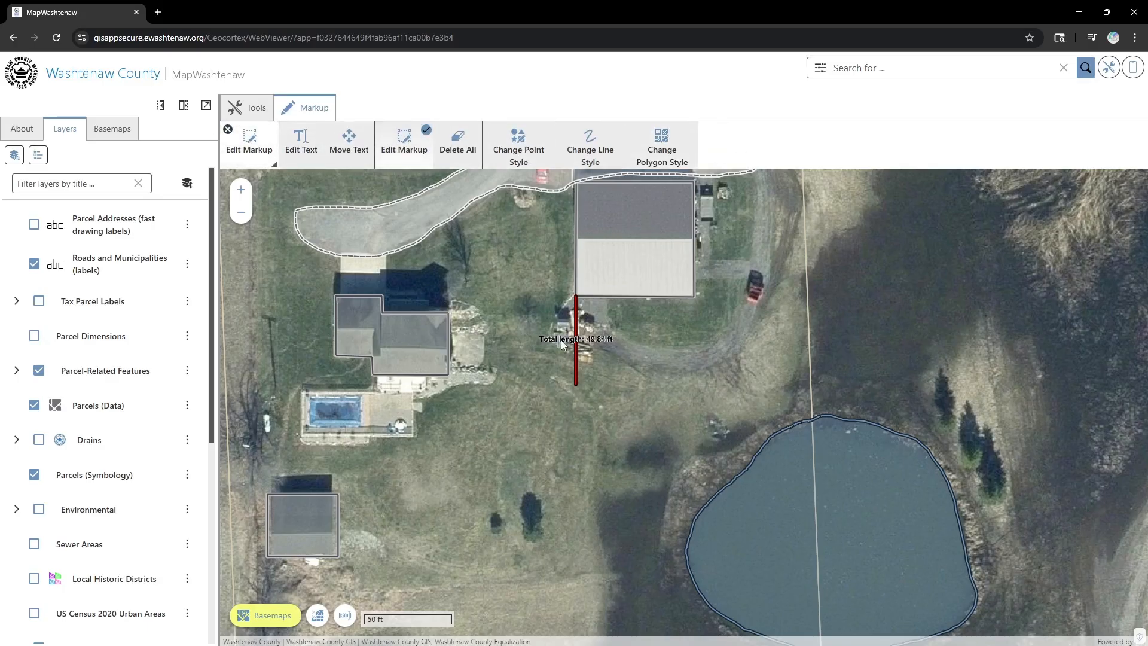
left_click(576, 359)
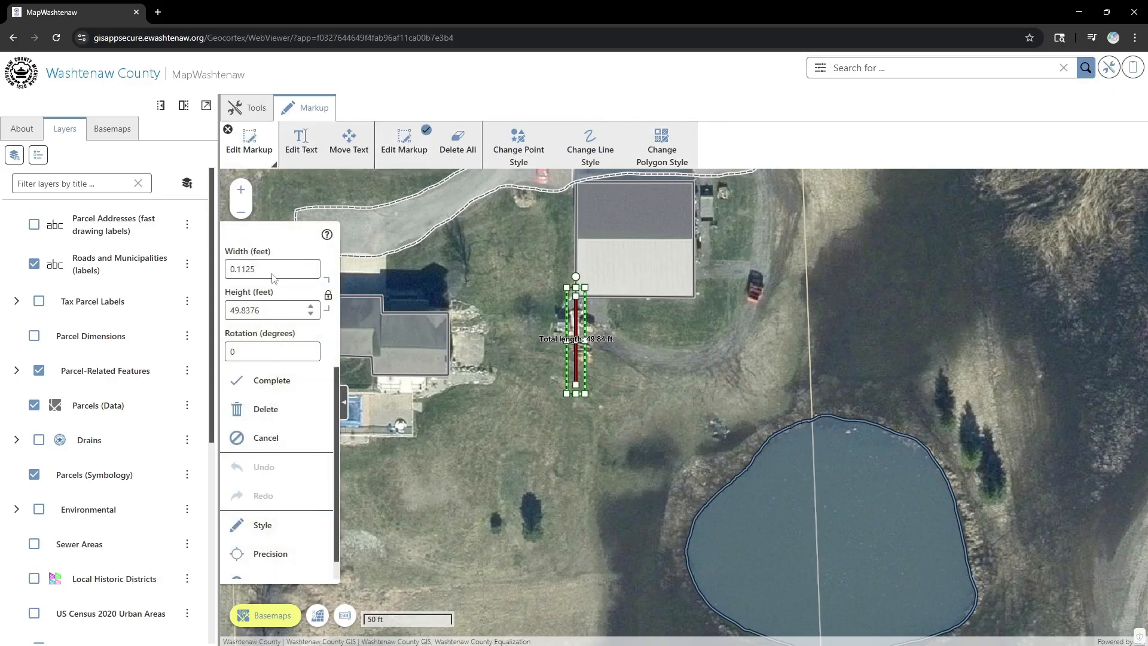
key("Tab")
type("50")
key("Return")
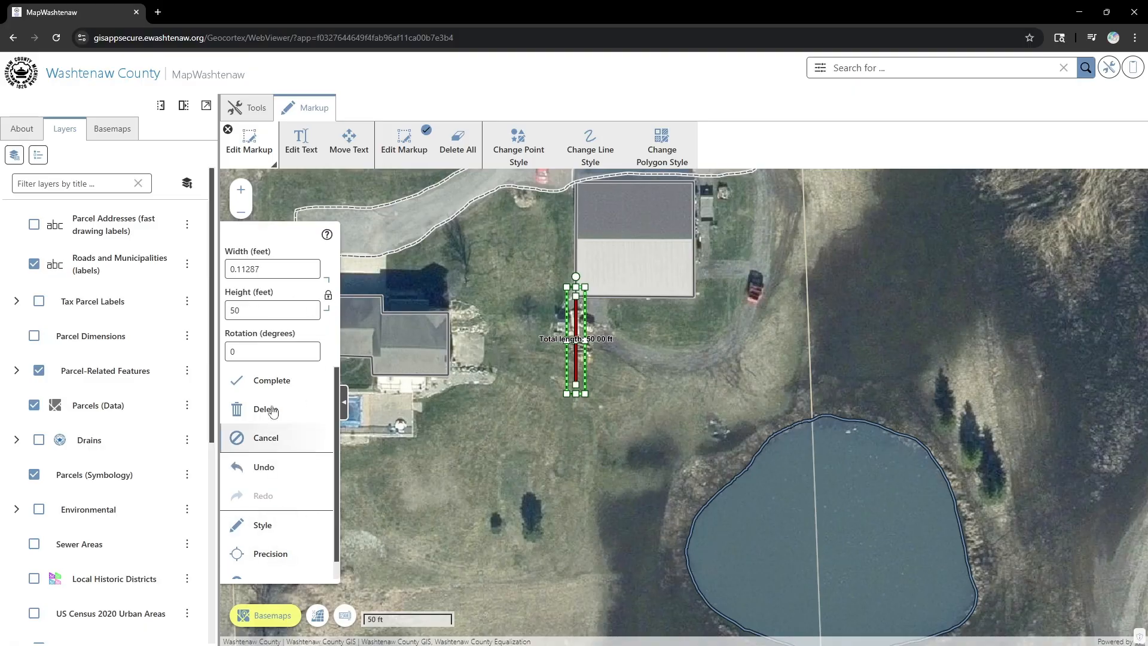
left_click(282, 389)
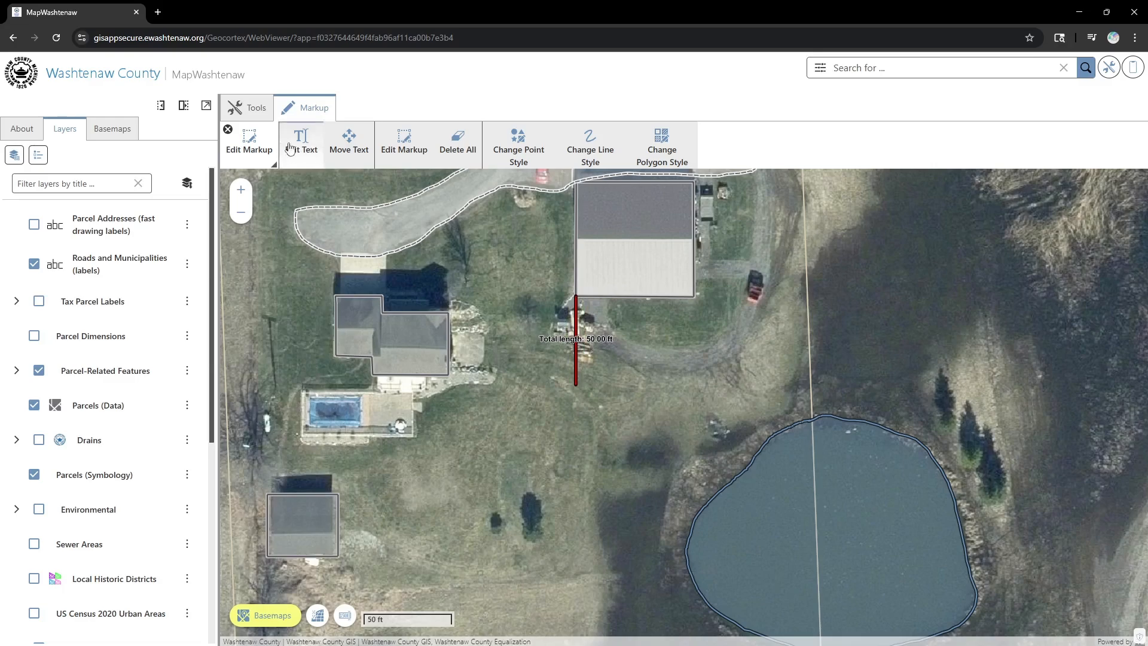
left_click(228, 130)
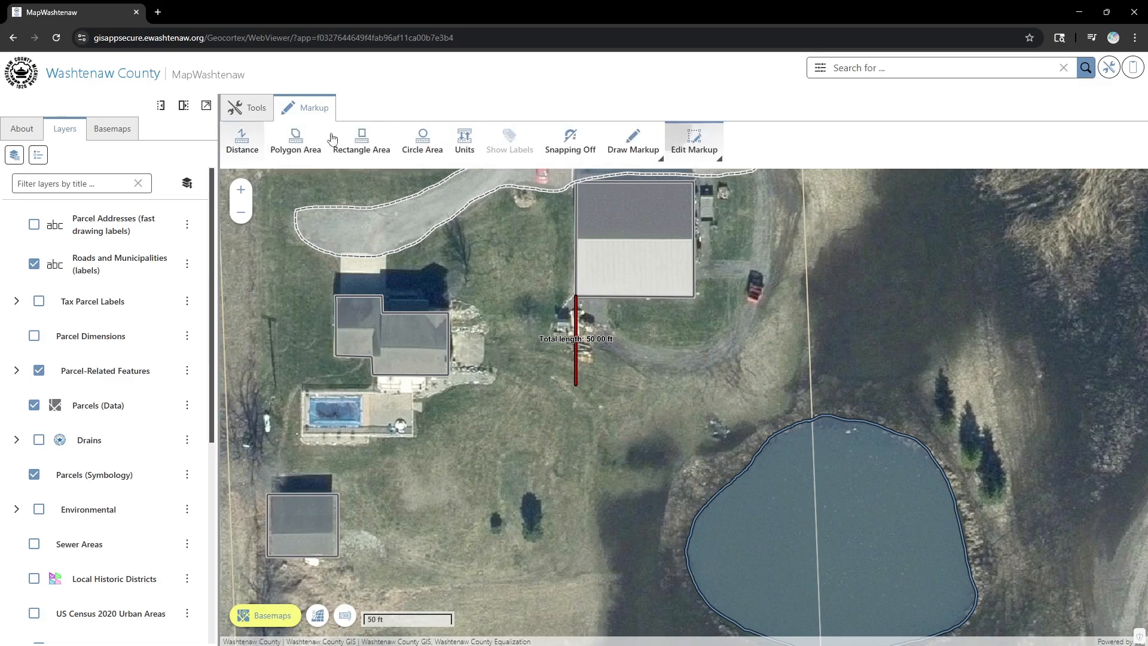
- Draw a square polygon outline on the lawn with its top-right corner at the 50 ft line's end
left_click(653, 149)
left_click(470, 146)
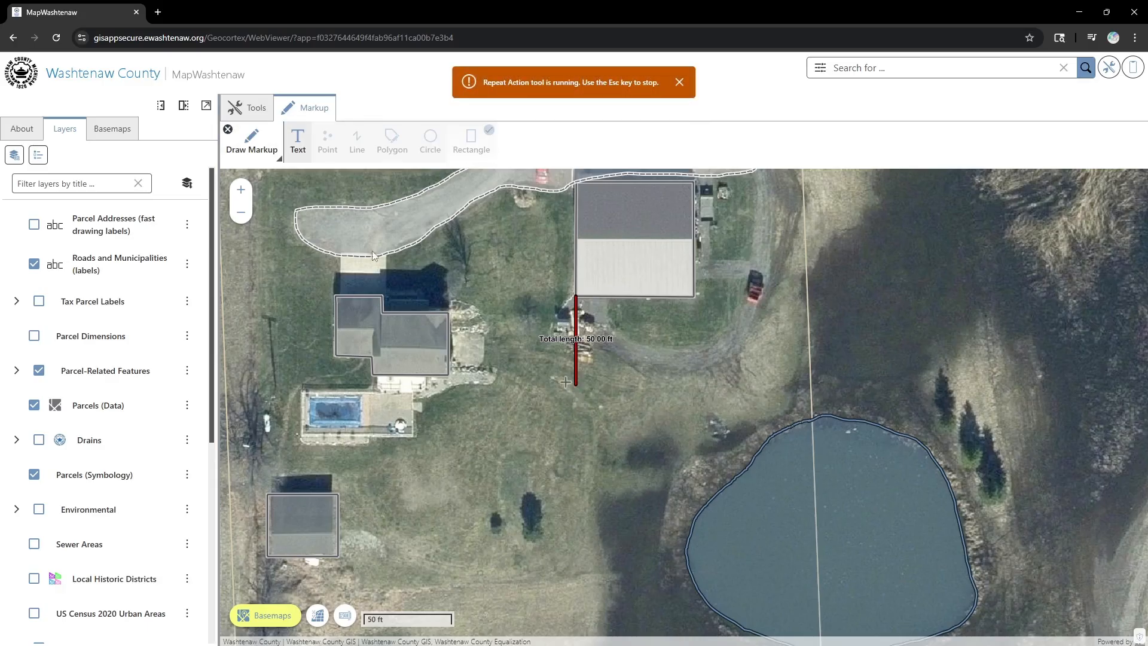
key("Escape")
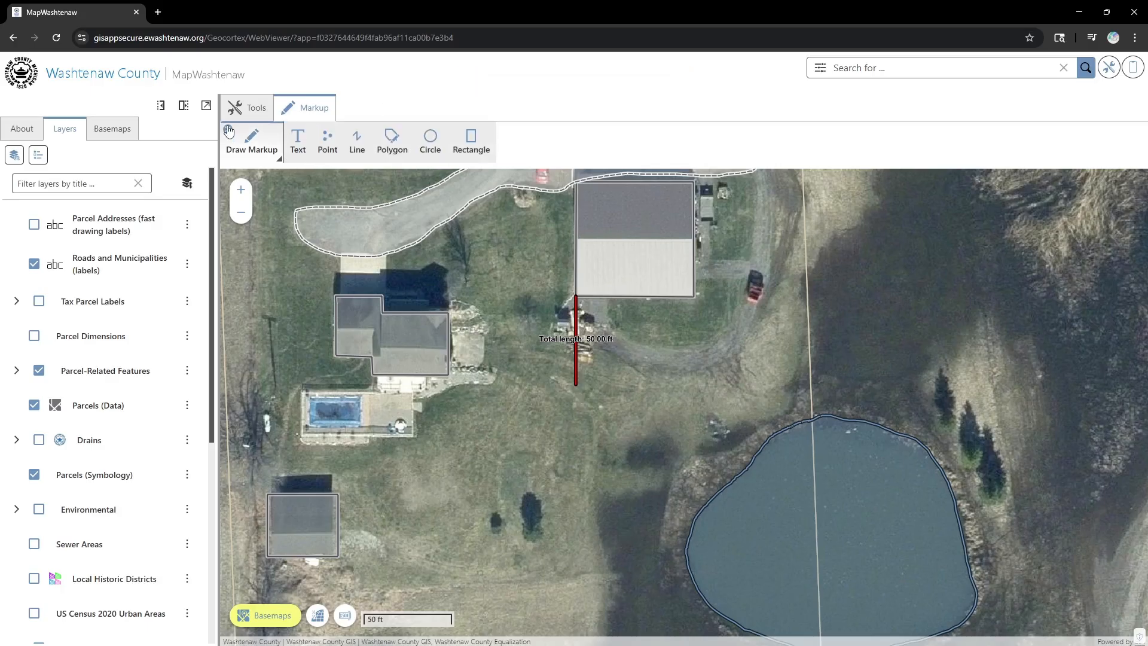
left_click(228, 129)
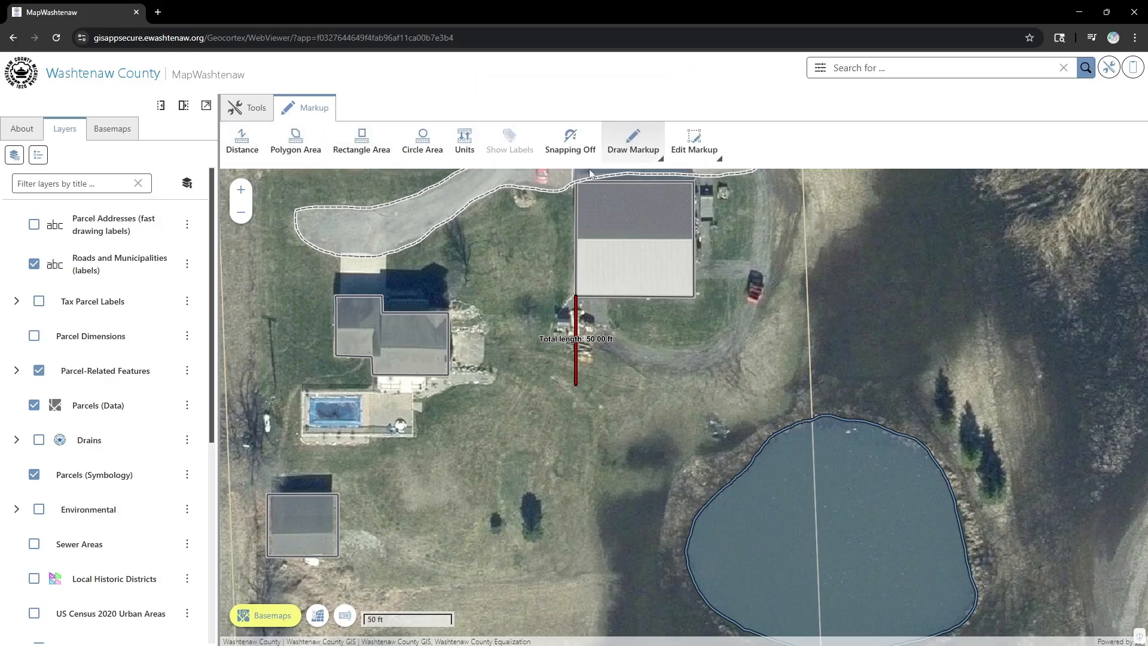
left_click(628, 155)
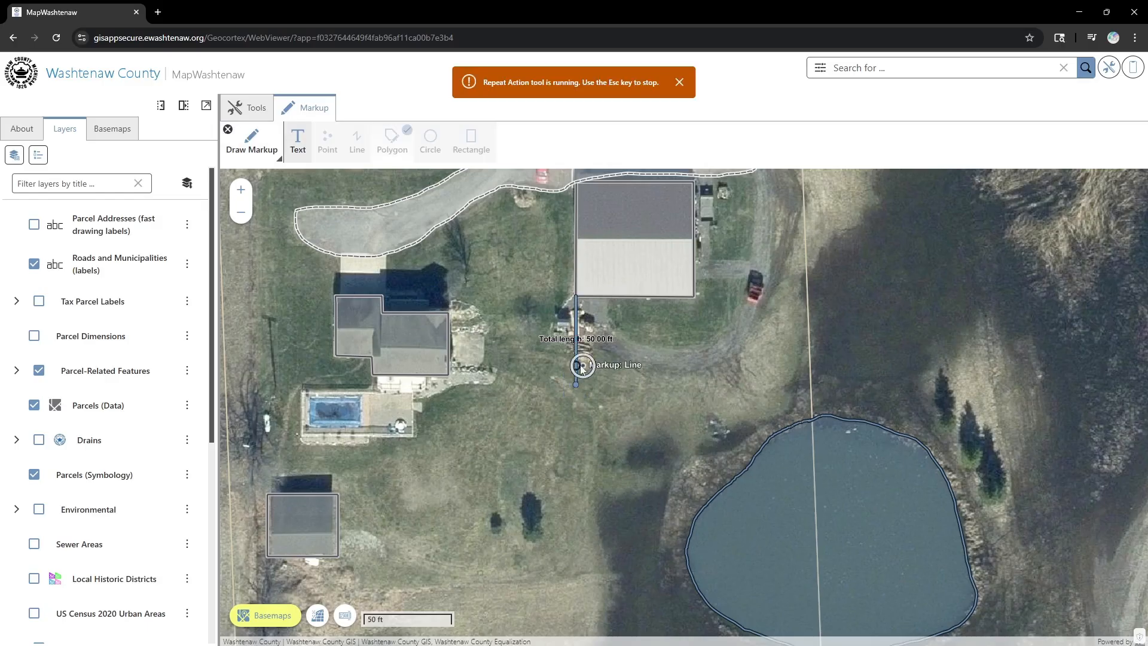
left_click(519, 384)
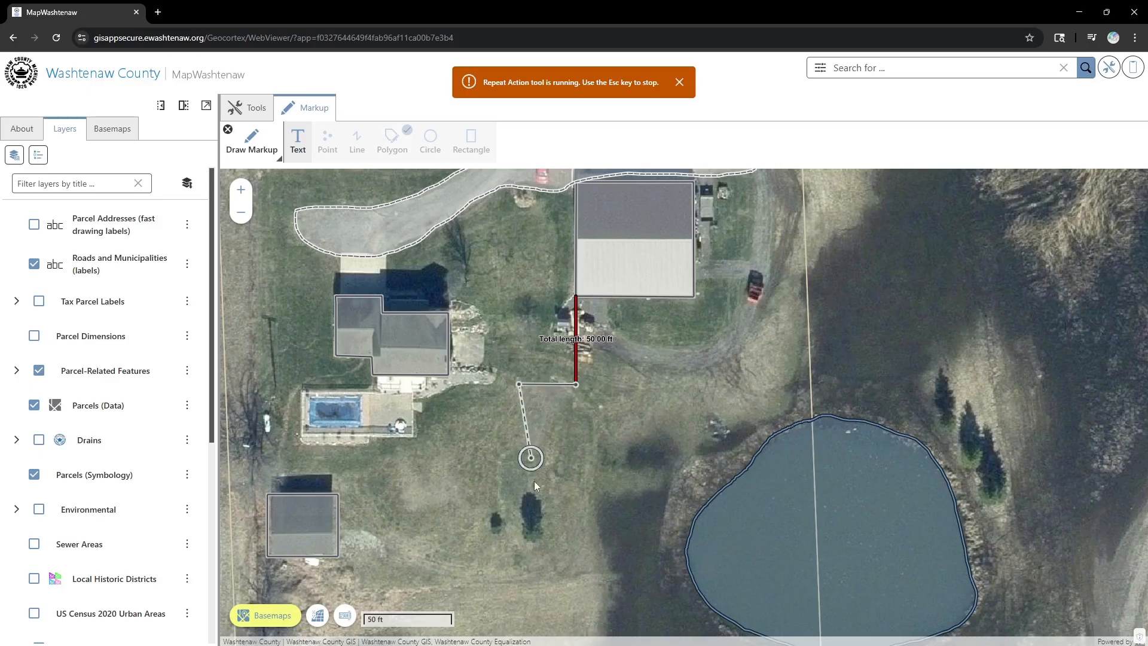
left_click(519, 457)
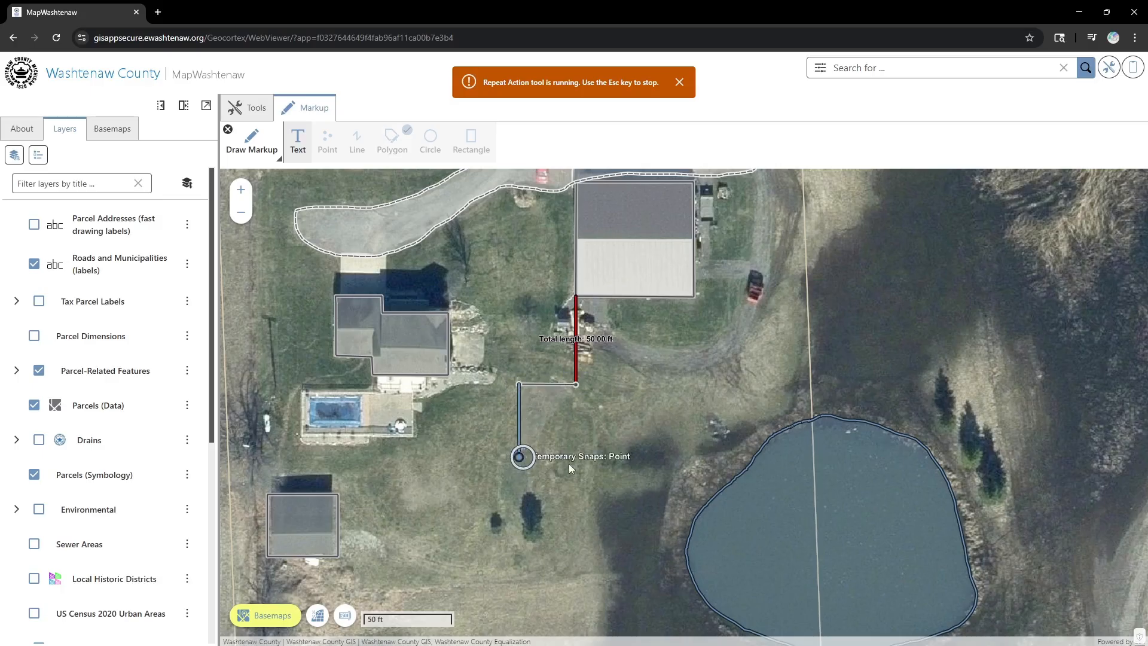
left_click(577, 458)
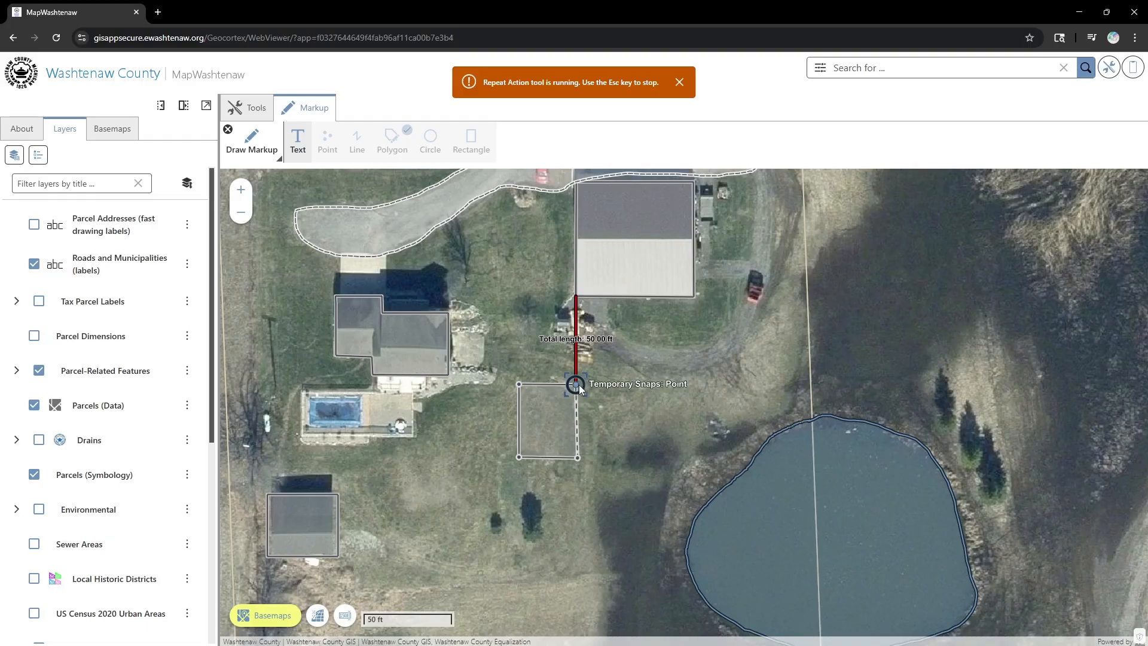
left_click(576, 384)
left_click(684, 407)
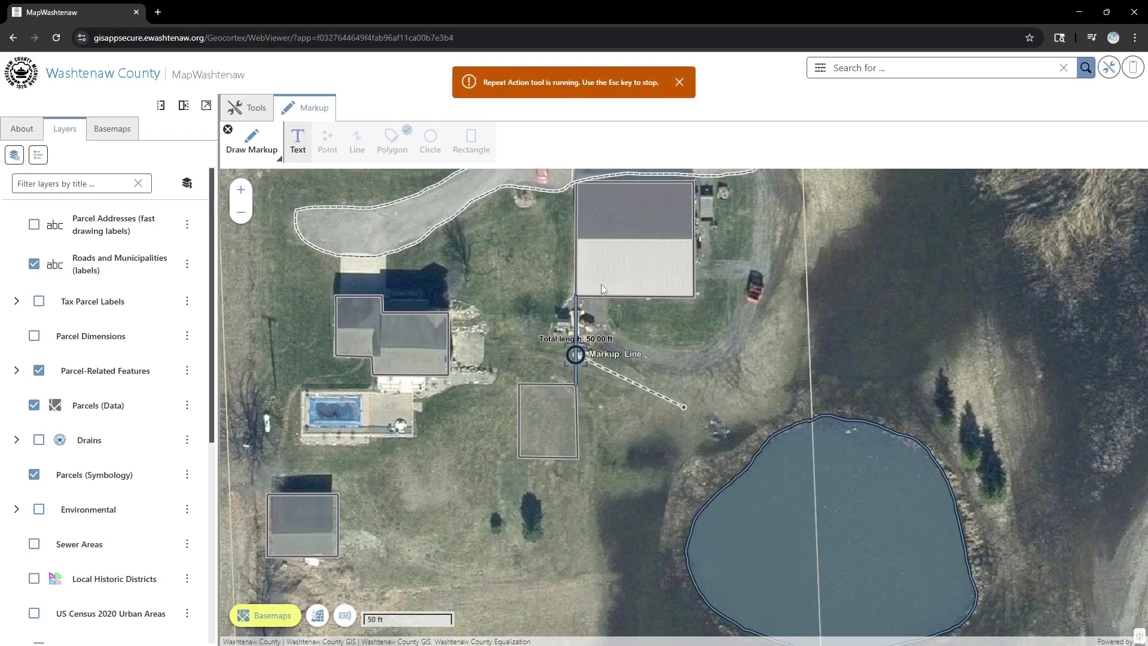
left_click(681, 83)
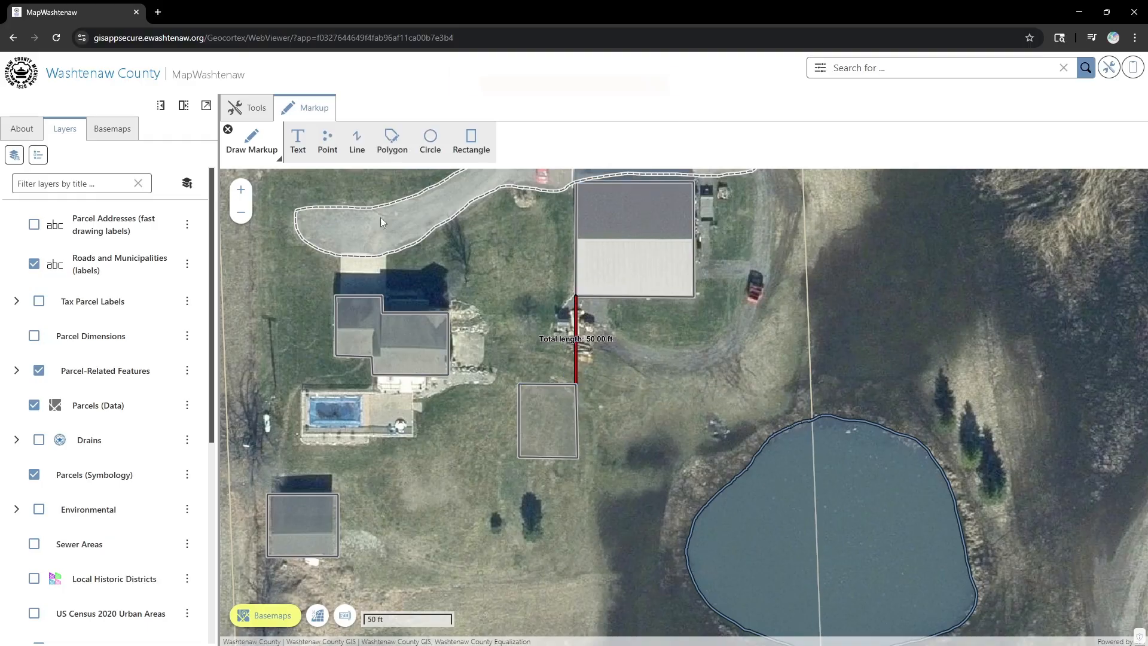
left_click(231, 132)
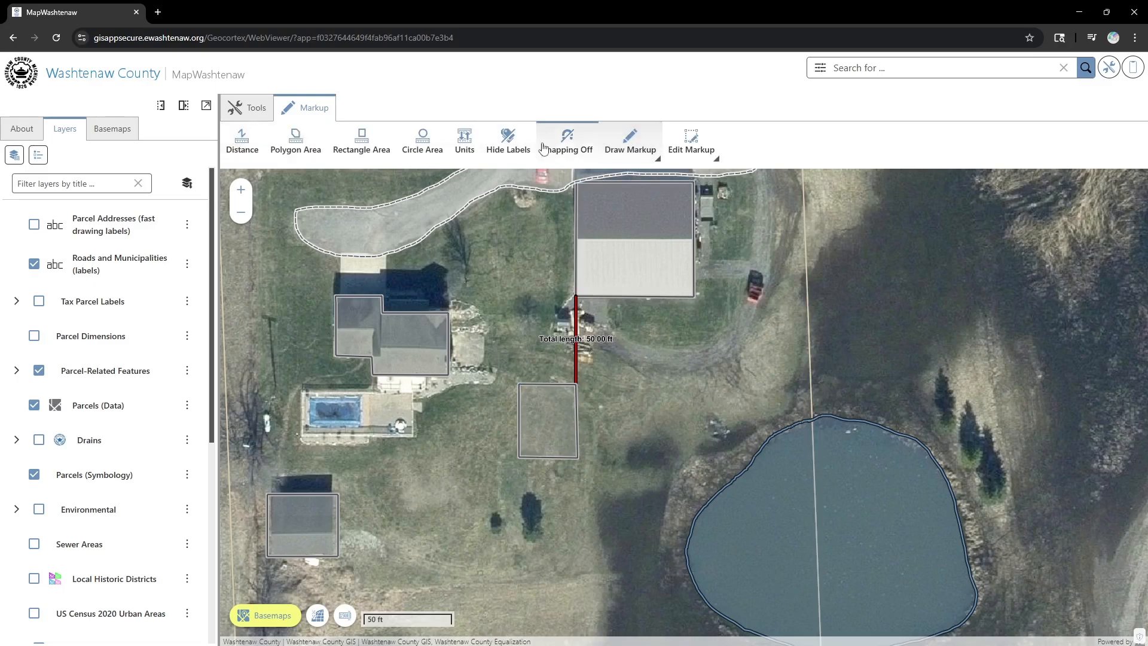
- Select the rectangle markup and give it a Cross fill pattern
left_click(690, 143)
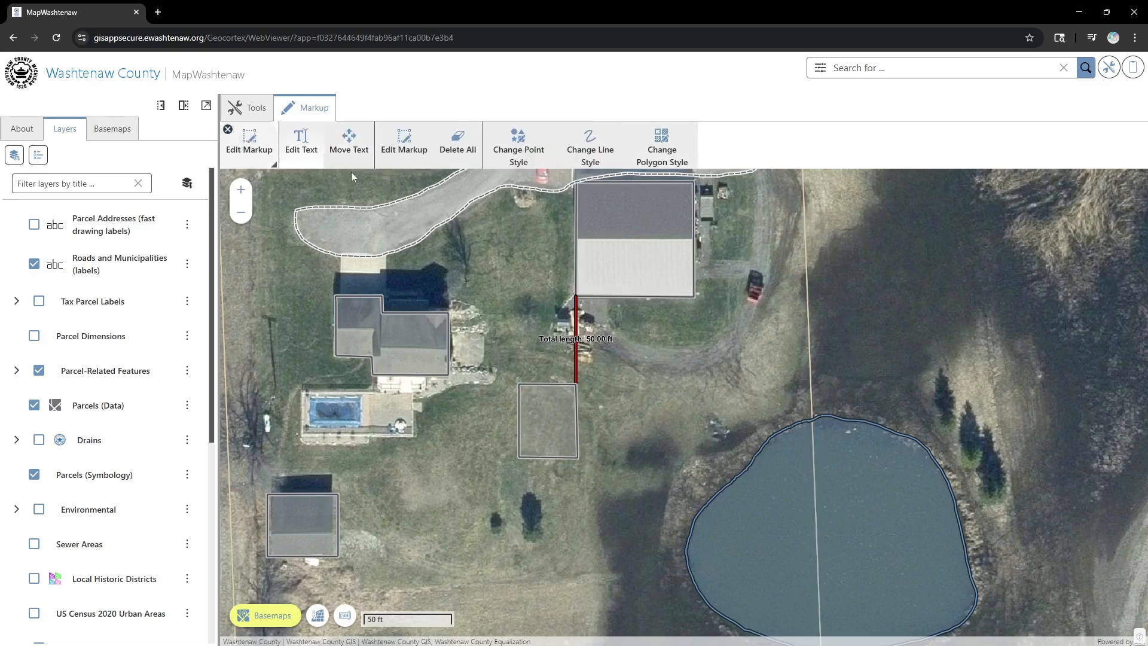
left_click(404, 142)
left_click(556, 408)
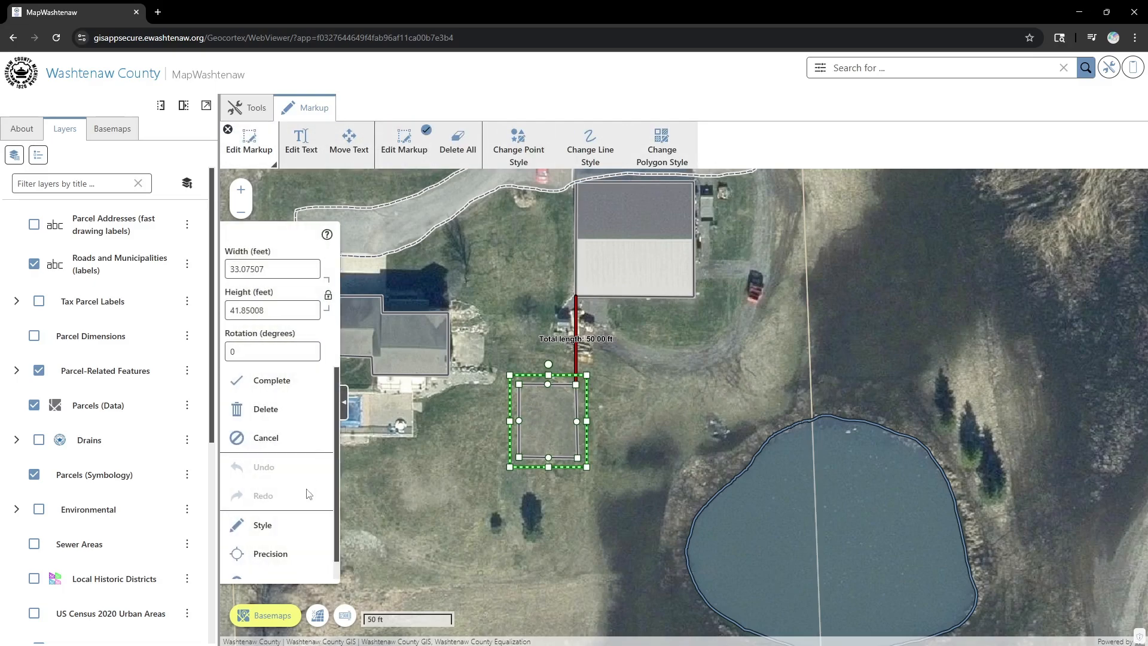
left_click(289, 521)
left_click(289, 502)
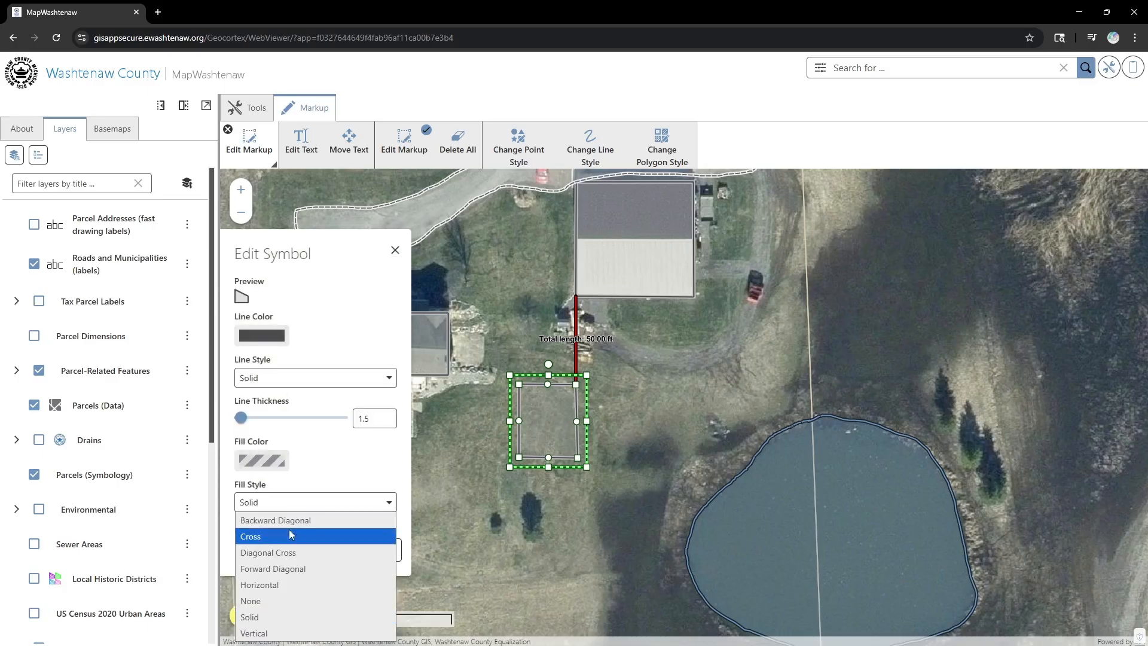
left_click(281, 537)
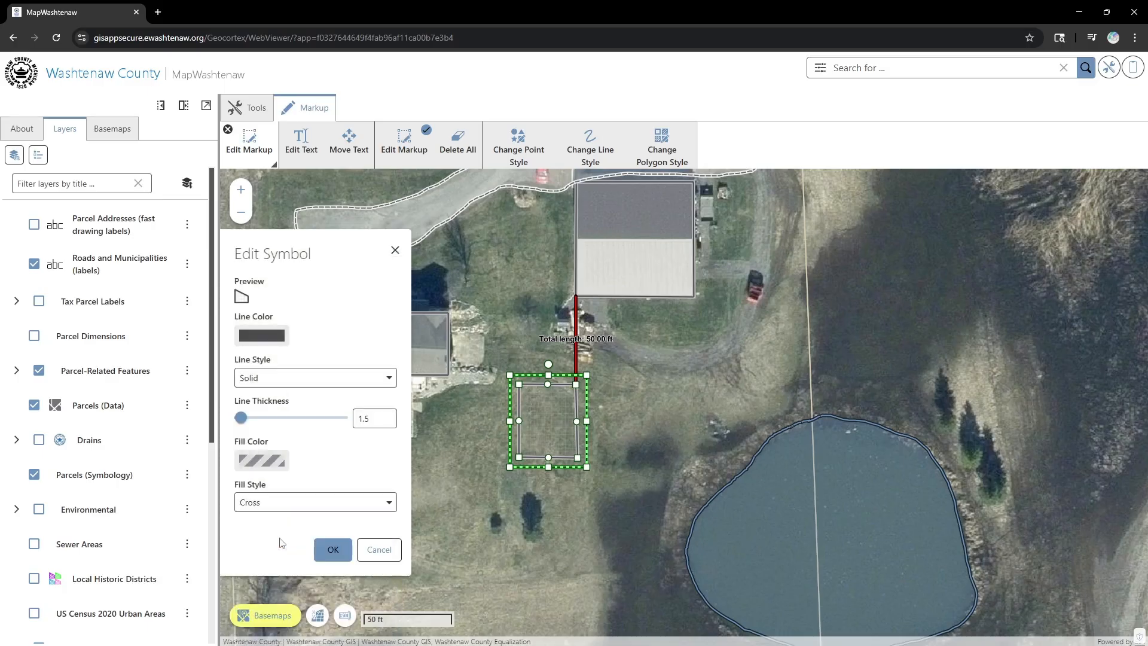
- Make the rectangle's outline red and its cross-hatch fill translucent red, and apply the style
left_click(280, 338)
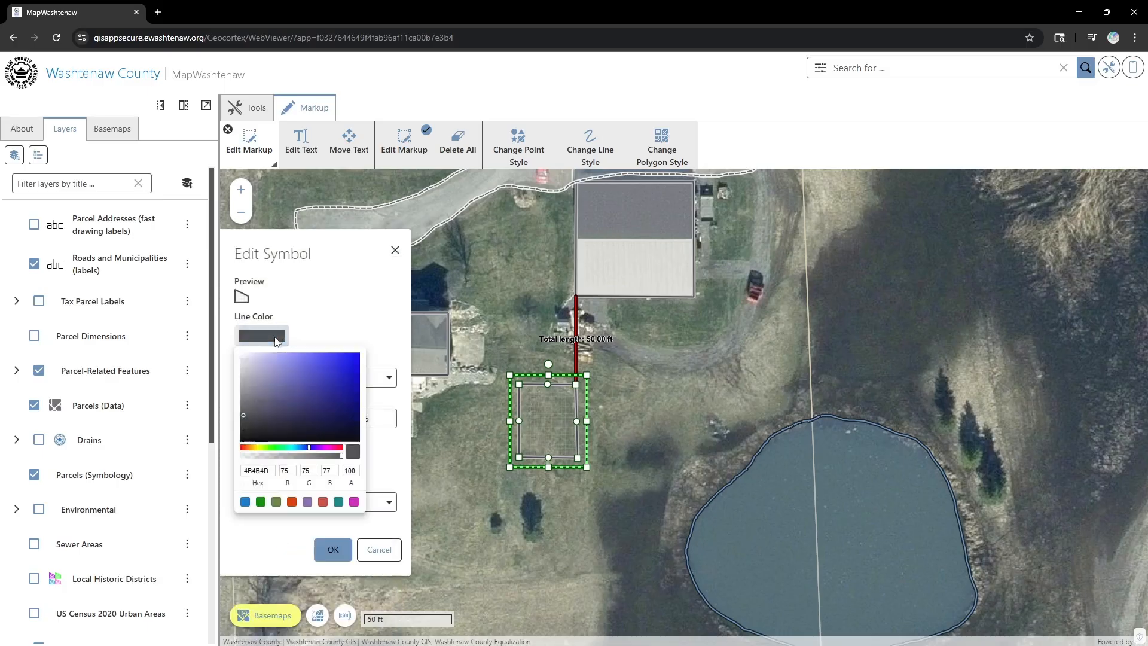
left_click(243, 447)
left_click(351, 362)
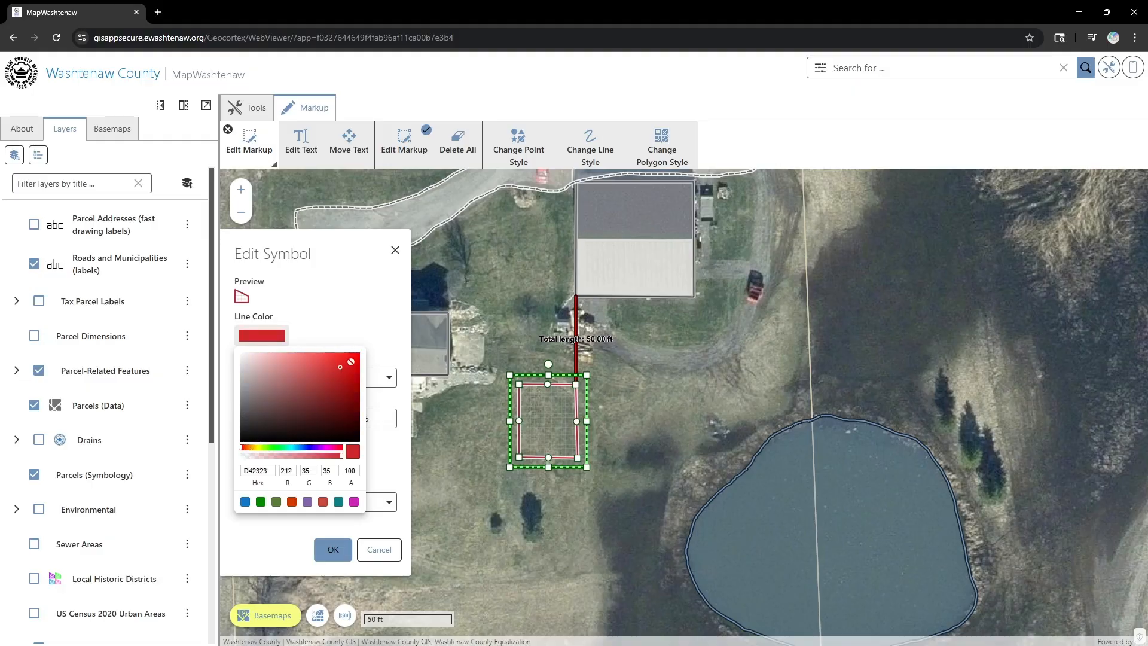
left_click(374, 328)
left_click(262, 460)
left_click(357, 479)
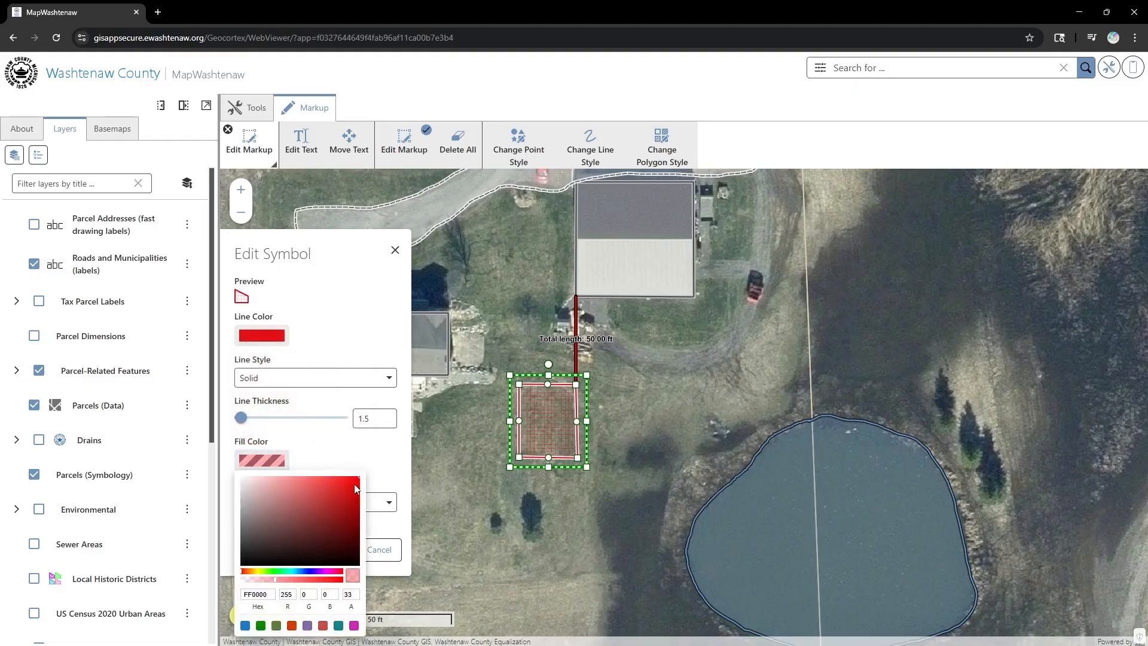
left_click(385, 458)
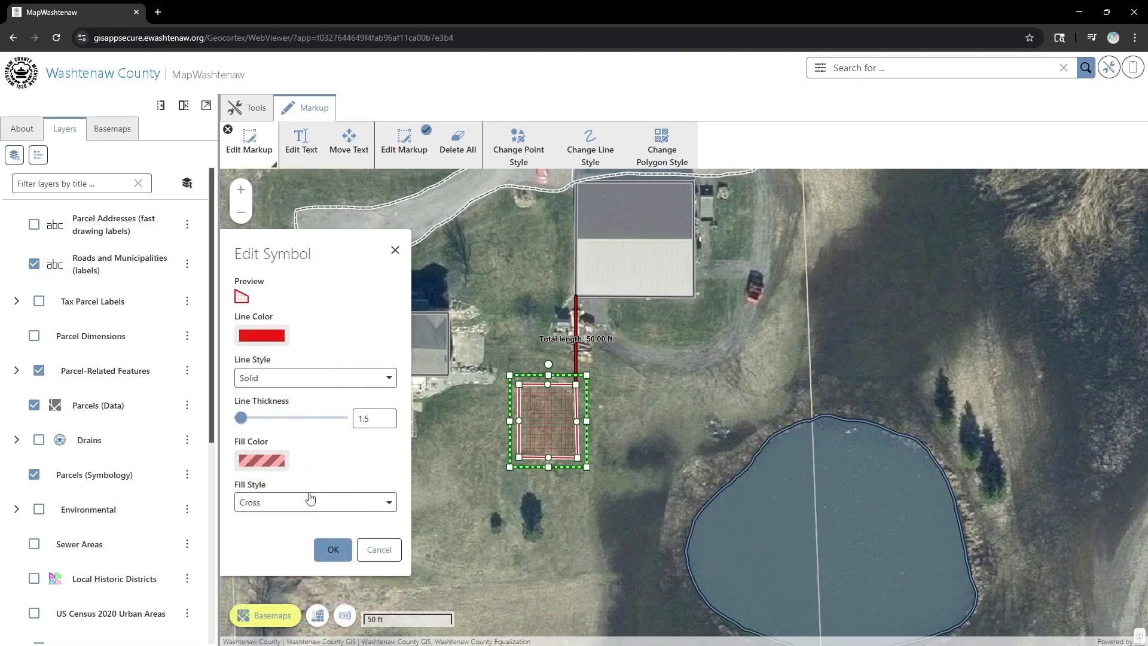
left_click(327, 549)
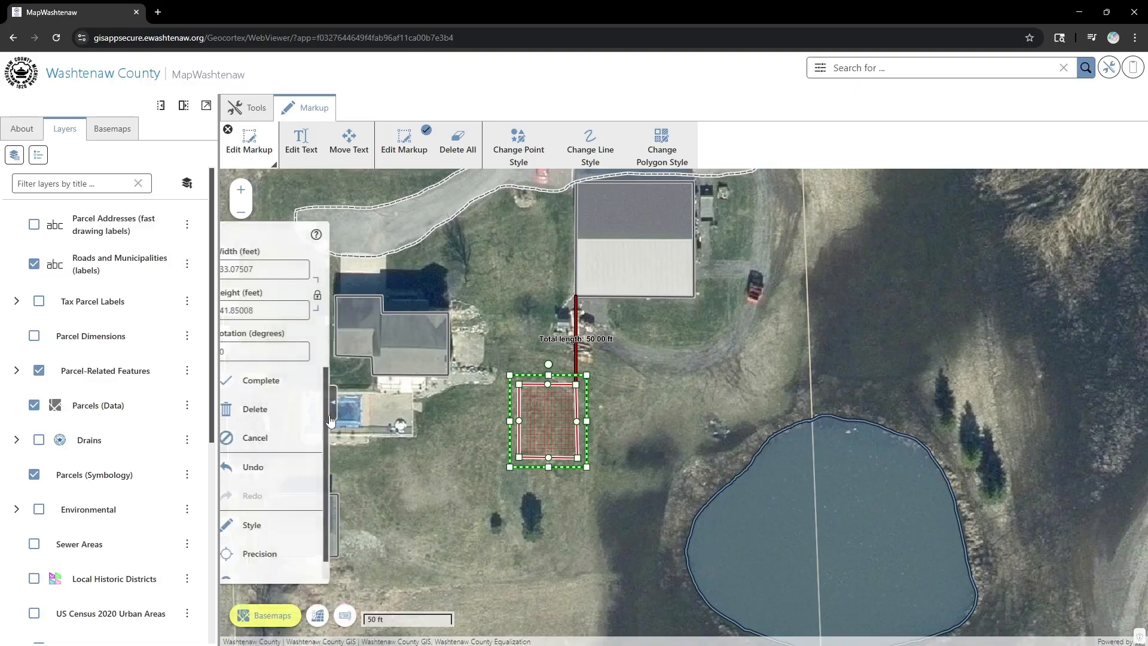
left_click(277, 381)
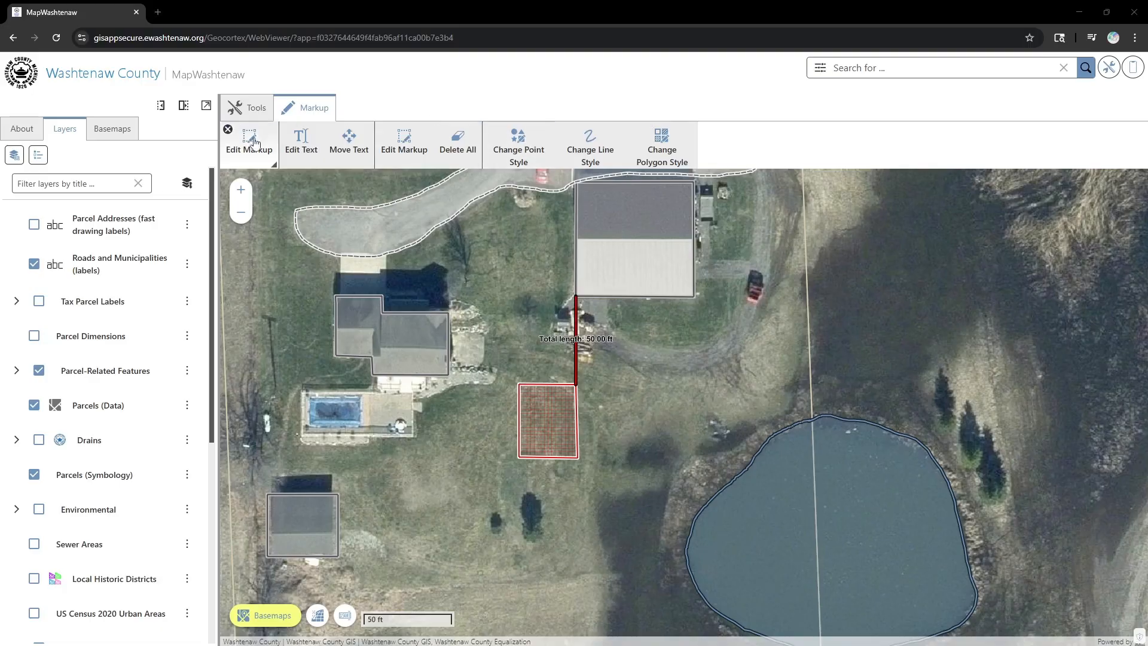
- Exit markup editing and toggle the measurement labels off and back on
left_click(228, 129)
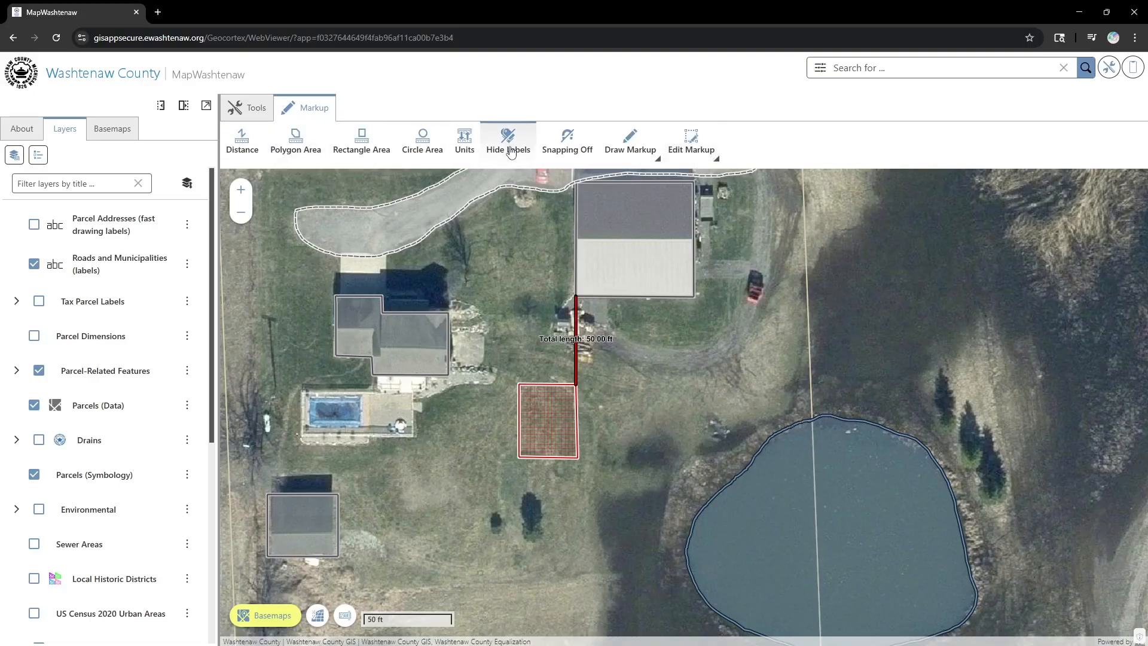
left_click(511, 152)
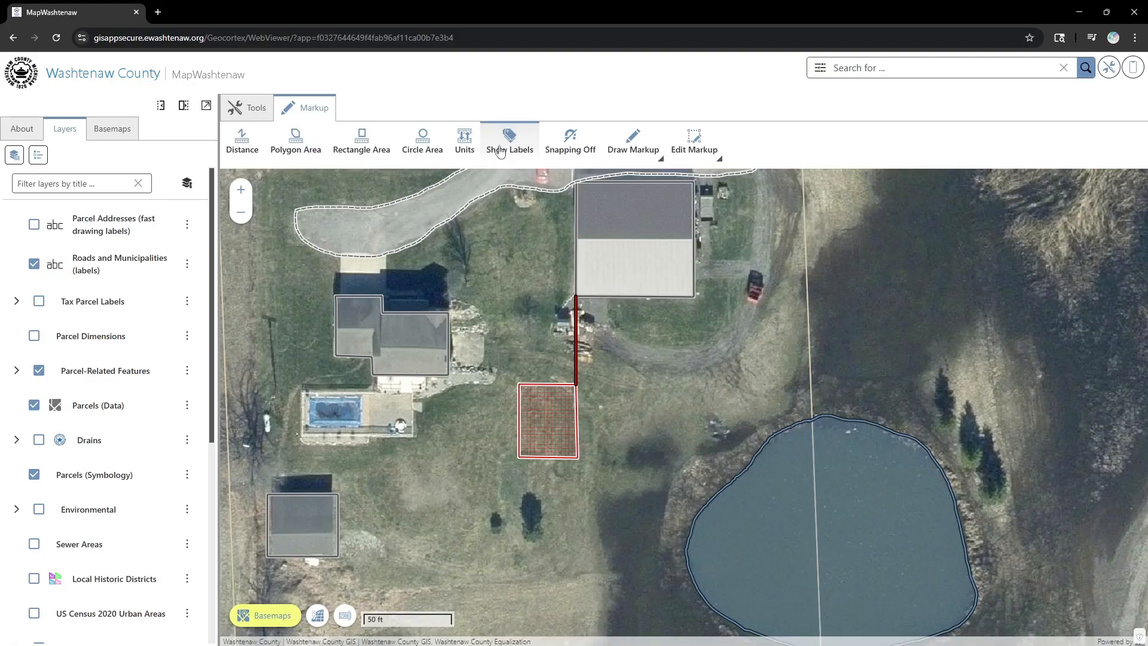
left_click(520, 139)
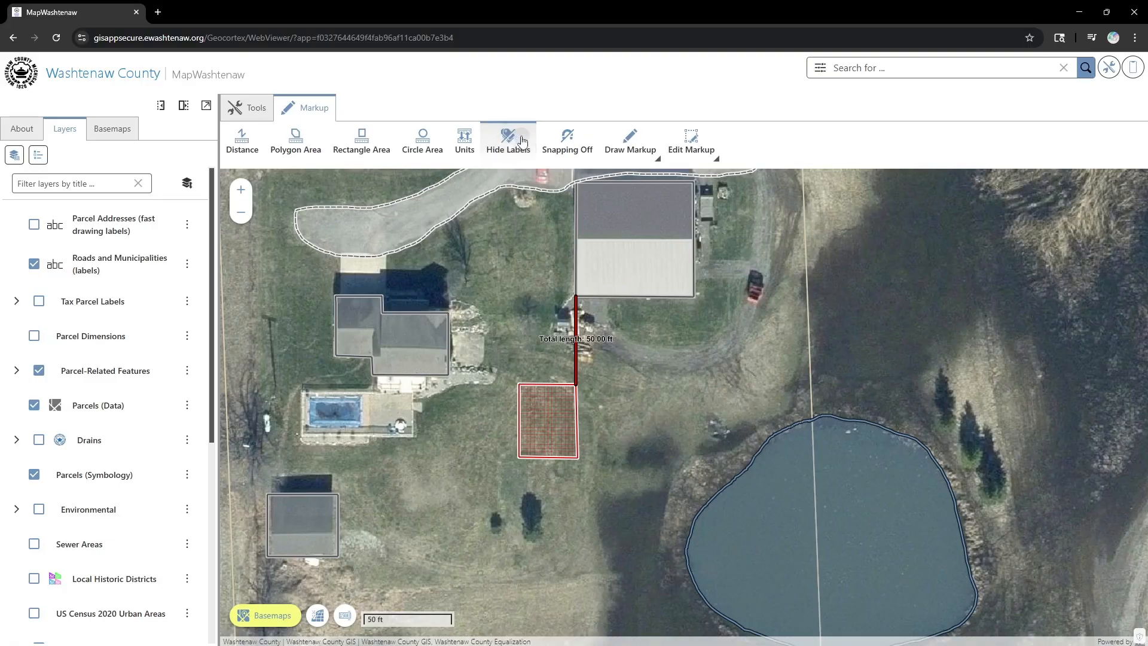
- Select the red 50 ft measured line and delete it along with its label
left_click(680, 152)
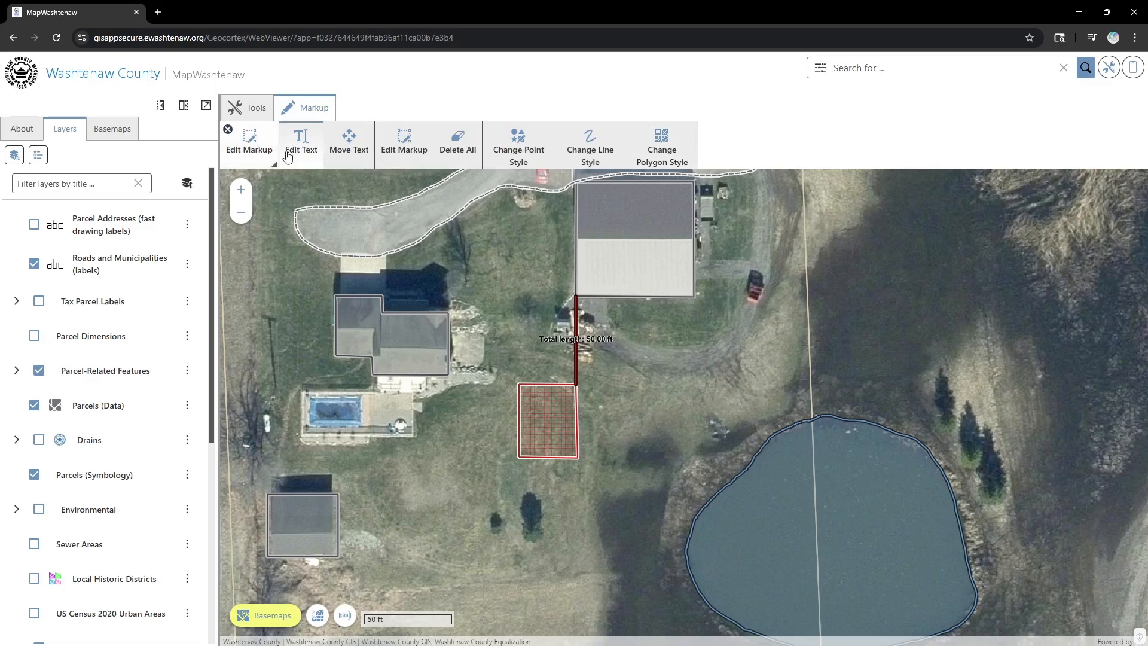
left_click(404, 142)
left_click(574, 339)
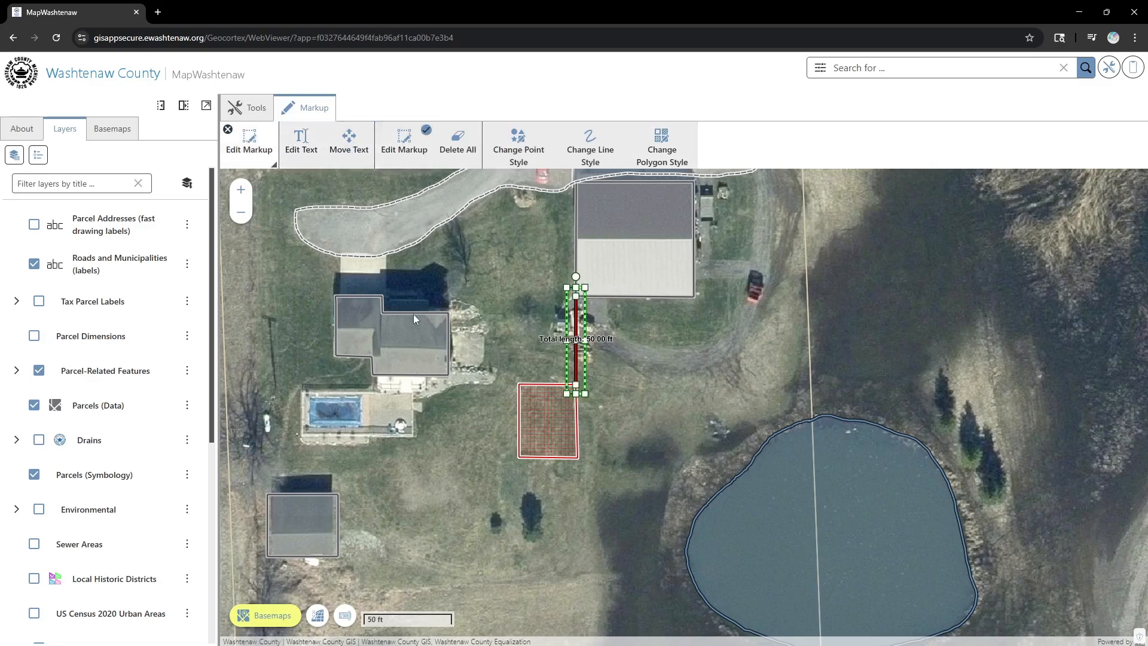
left_click(299, 415)
left_click(322, 412)
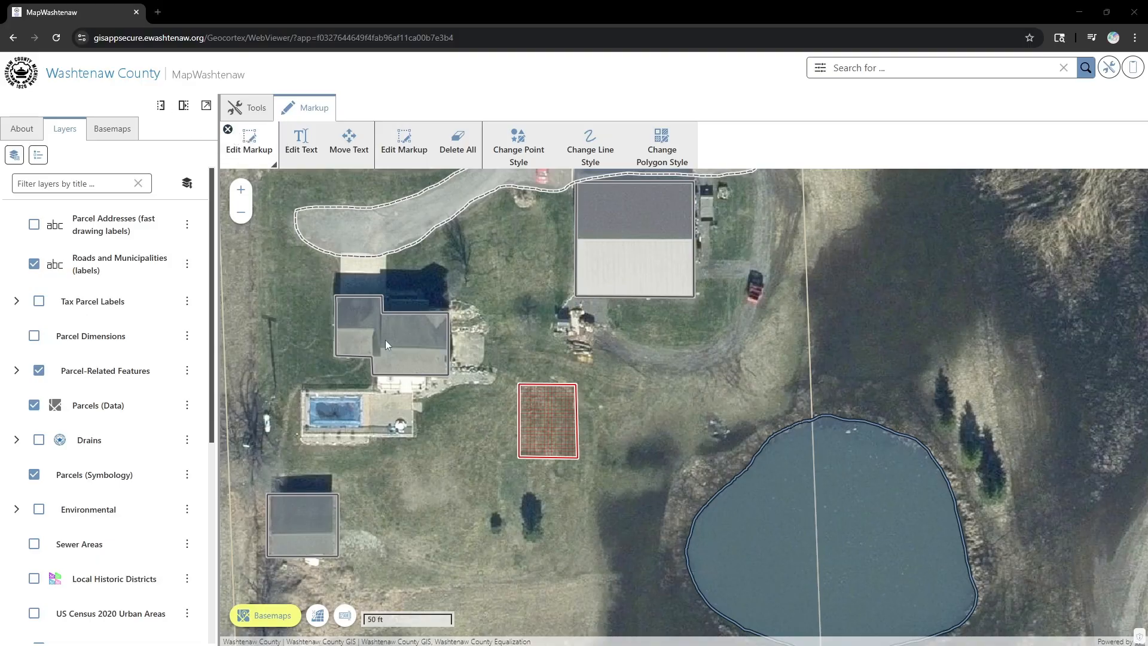
- Zoom out, centre the property and switch the background to the Hillshade basemap
scroll(389, 302, "down", 3)
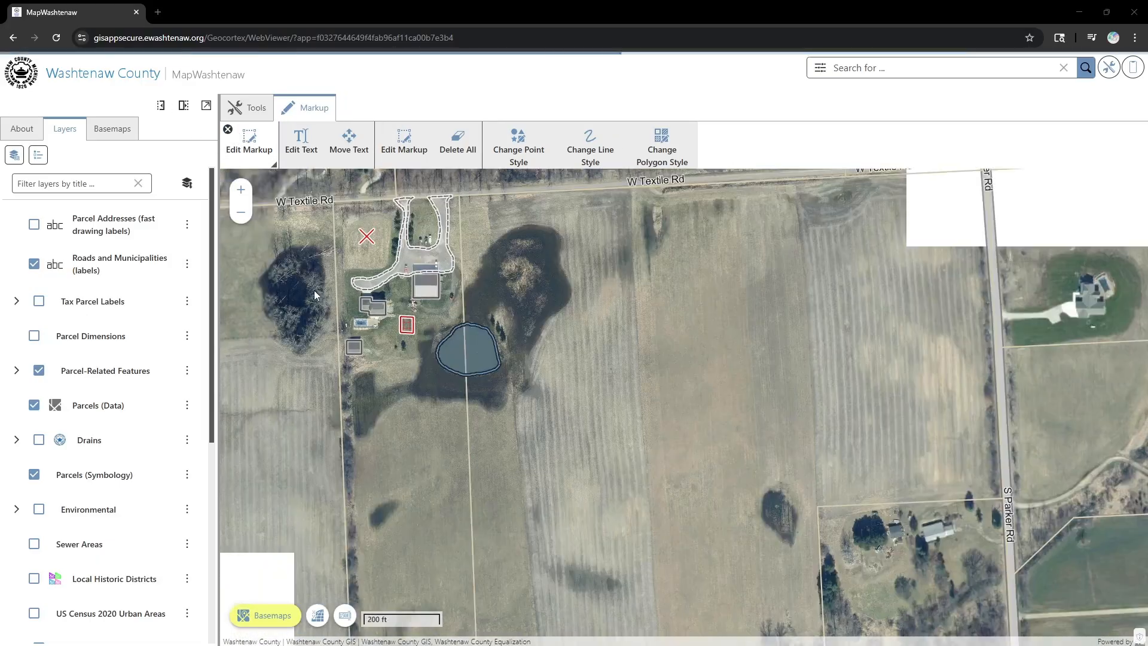
left_click_drag(314, 290, 400, 309)
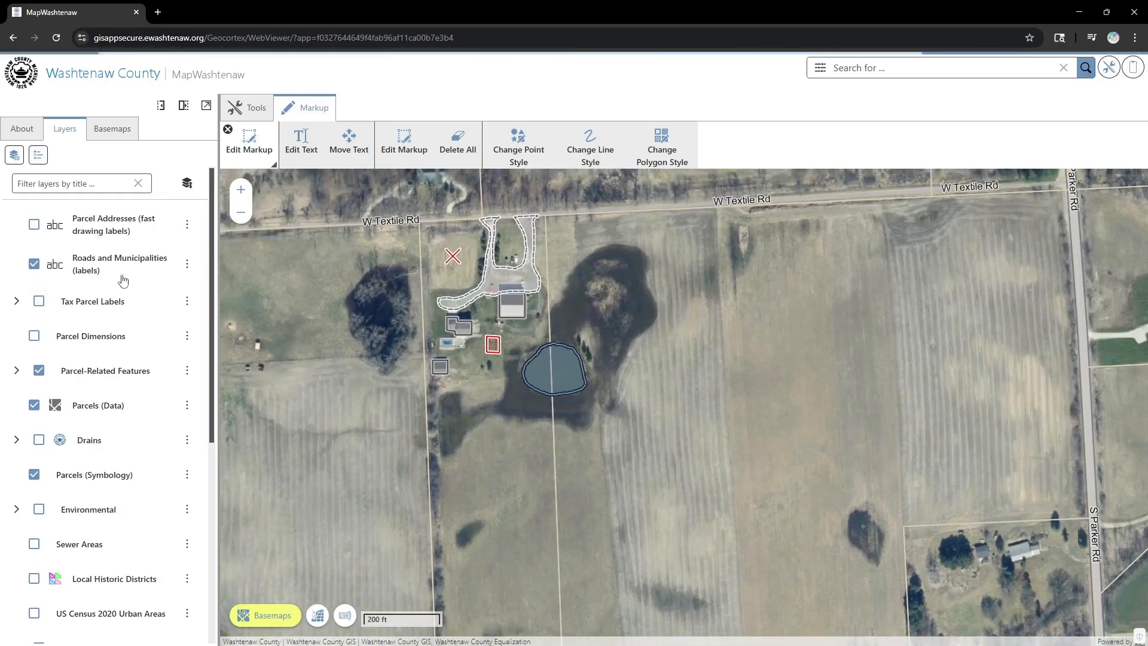
left_click(274, 622)
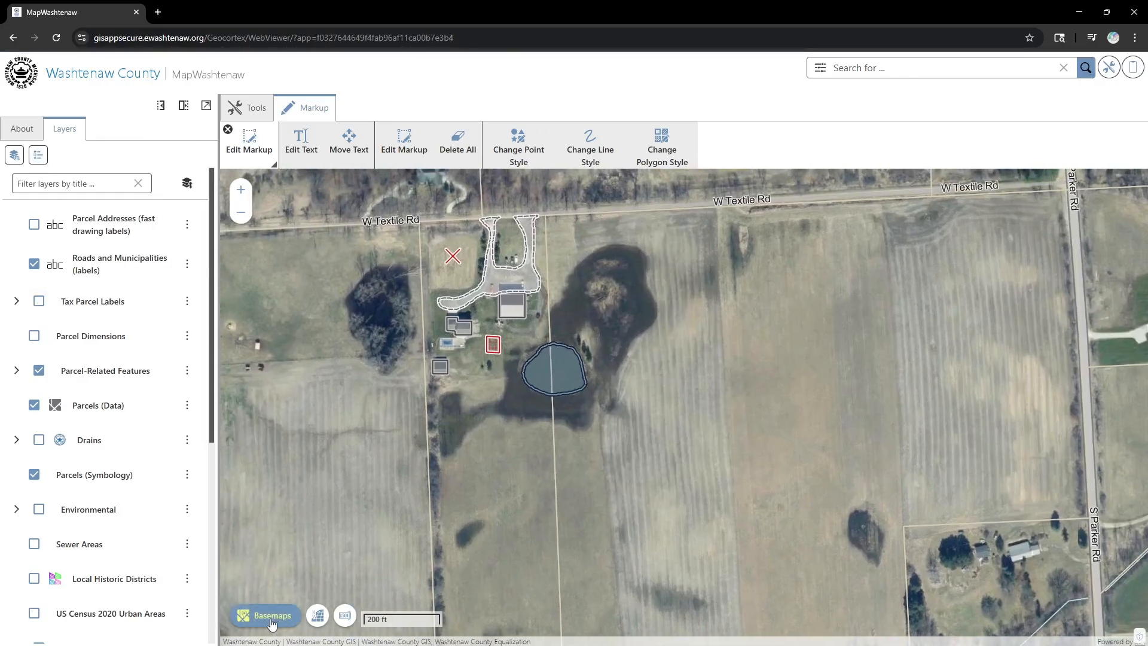
left_click(281, 613)
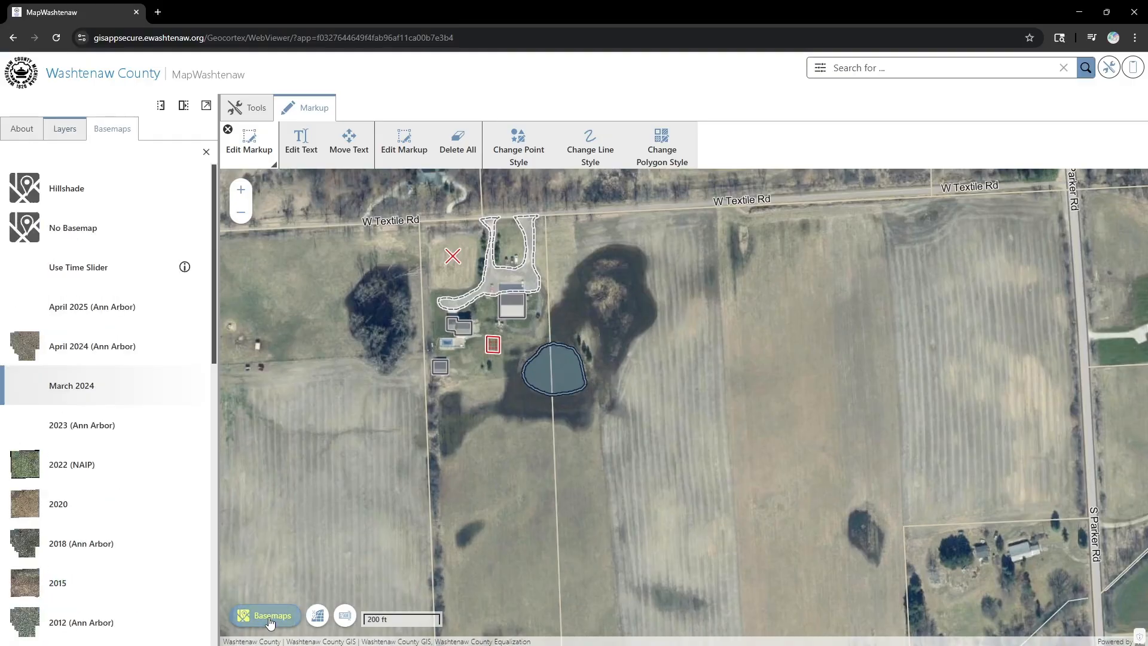
left_click(63, 189)
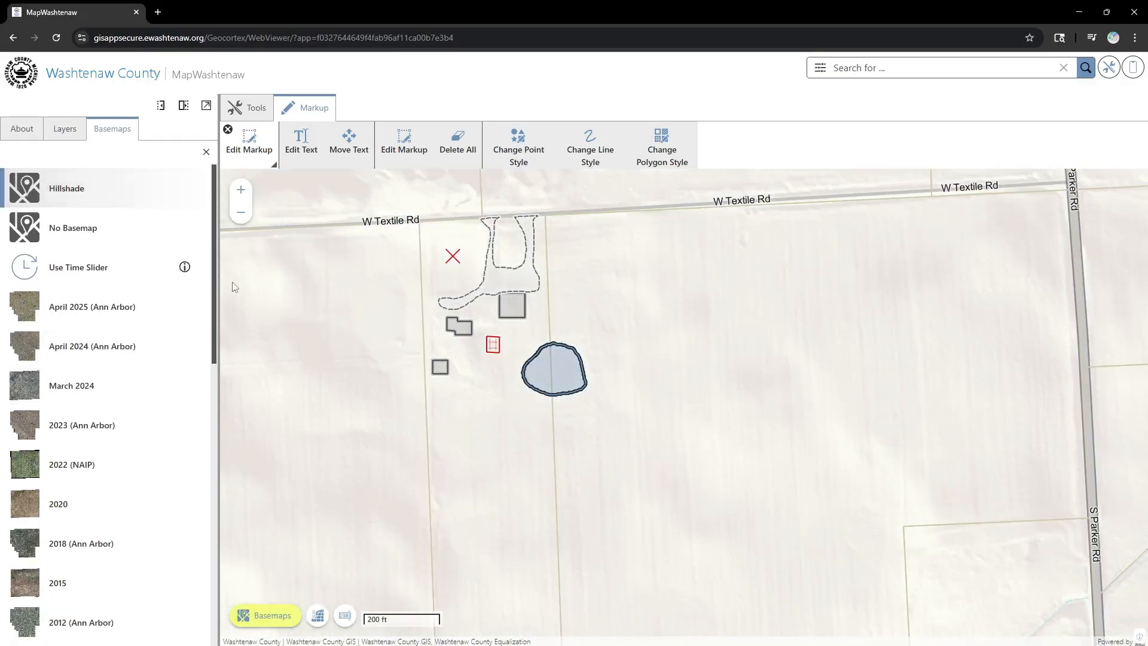
- Choose No Basemap and recentre the map on the markup shapes near W Textile Rd
left_click_drag(369, 337, 422, 455)
left_click(92, 236)
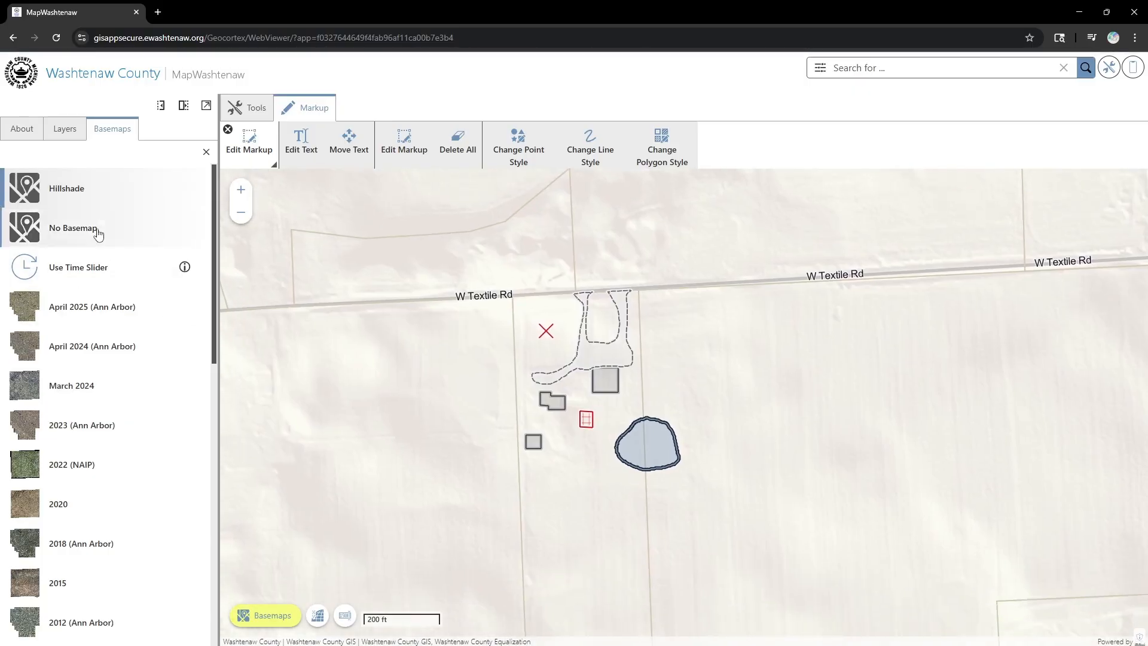
left_click_drag(405, 402, 374, 392)
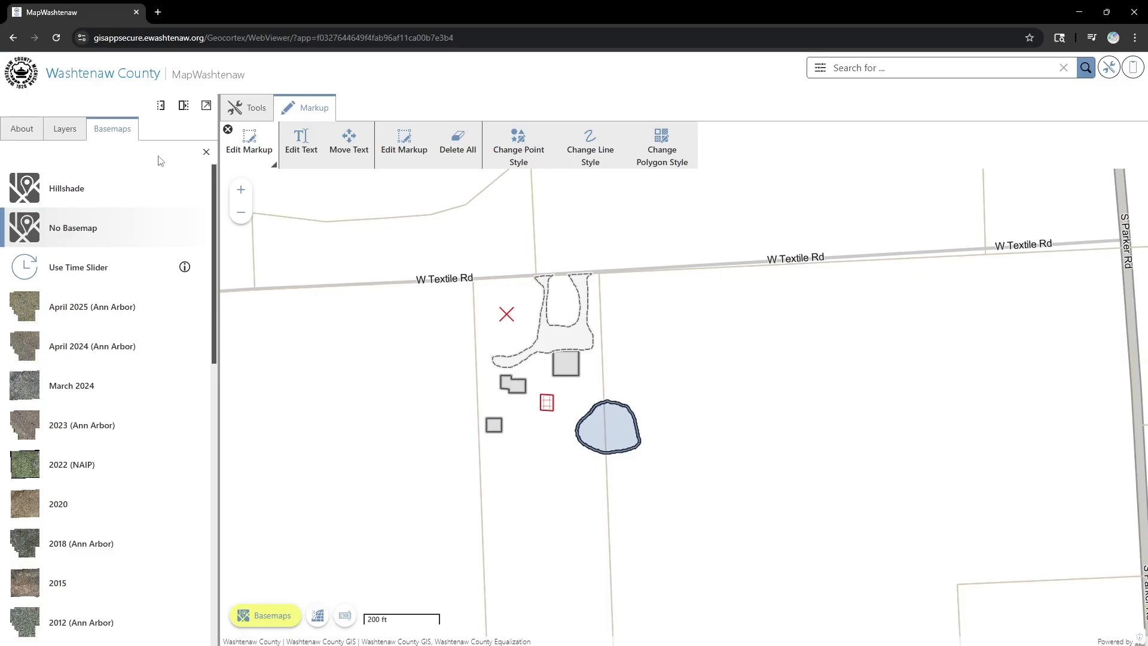
scroll(459, 274, "down", 3)
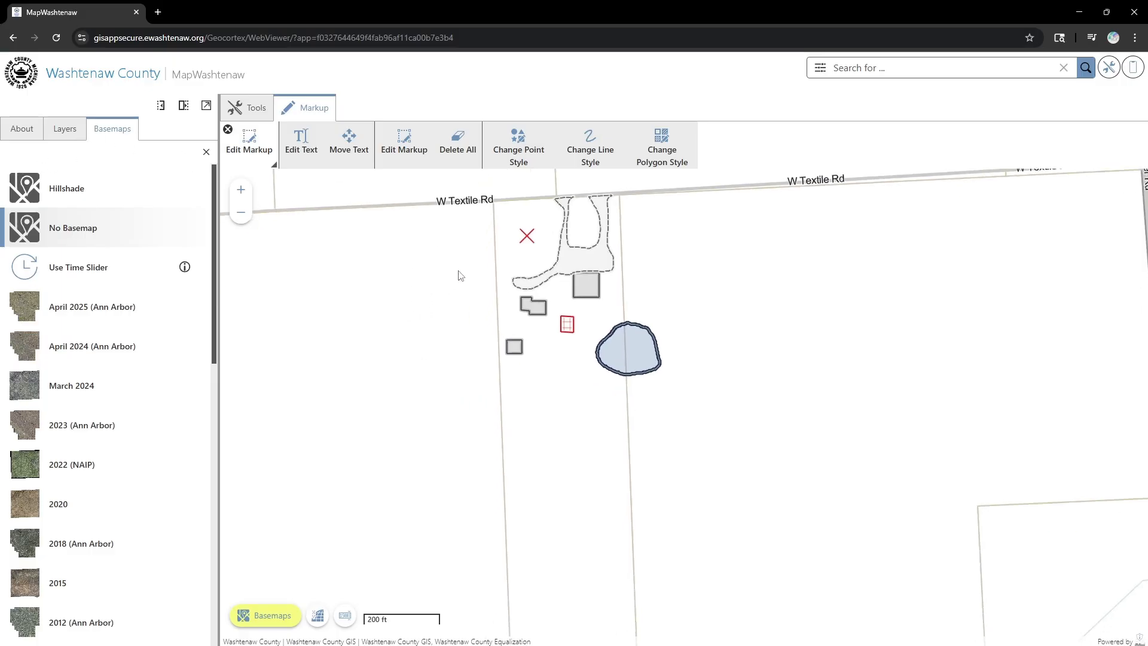
left_click_drag(521, 311, 540, 324)
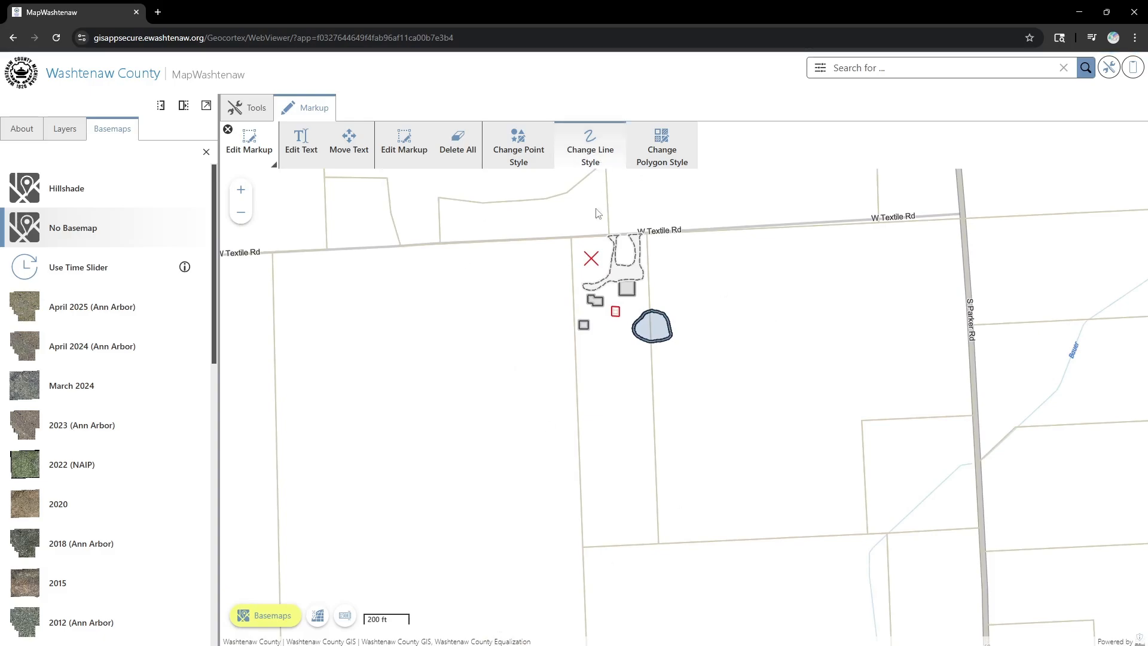
left_click(229, 132)
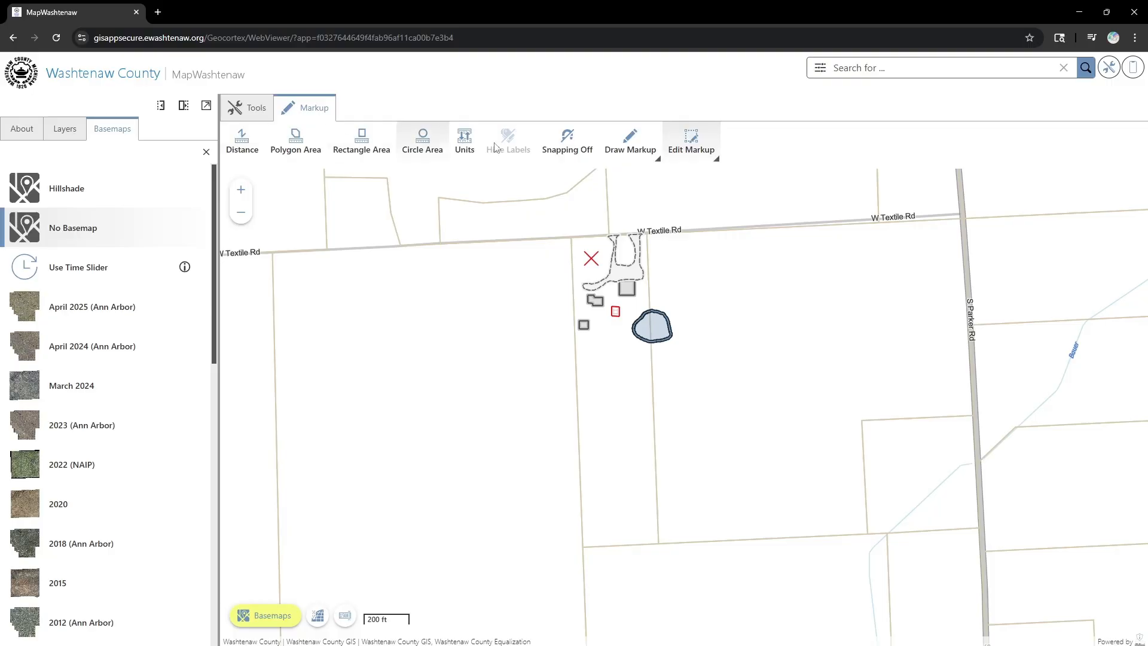
- Start a text location note and place it on the map beside the house outline
left_click(628, 143)
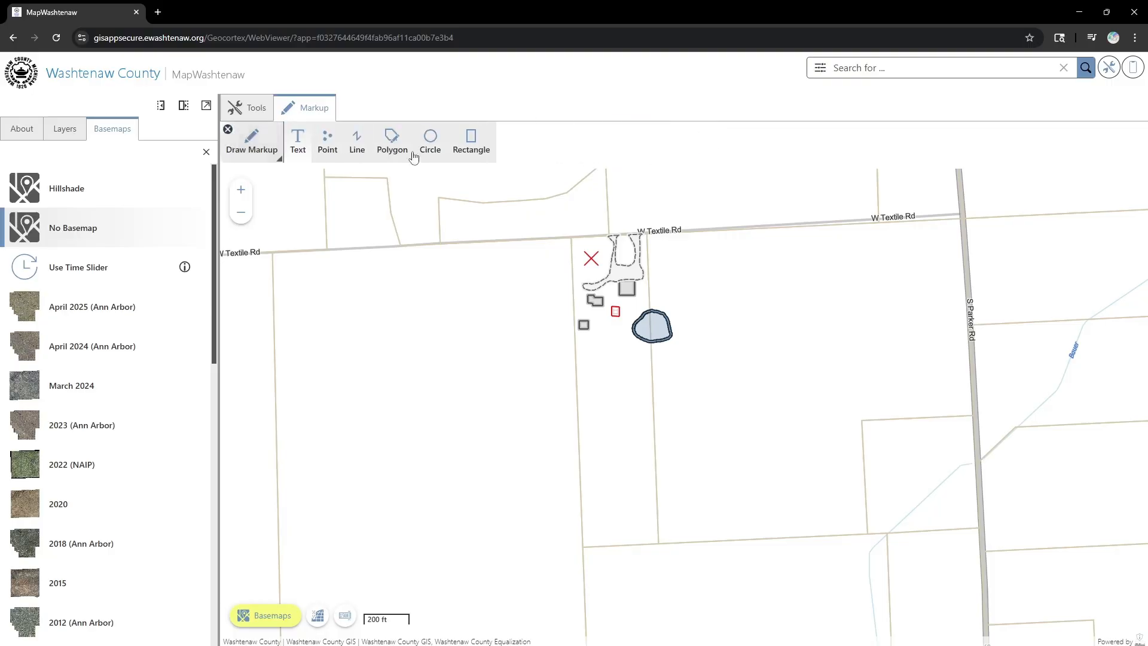
left_click(299, 150)
left_click(567, 142)
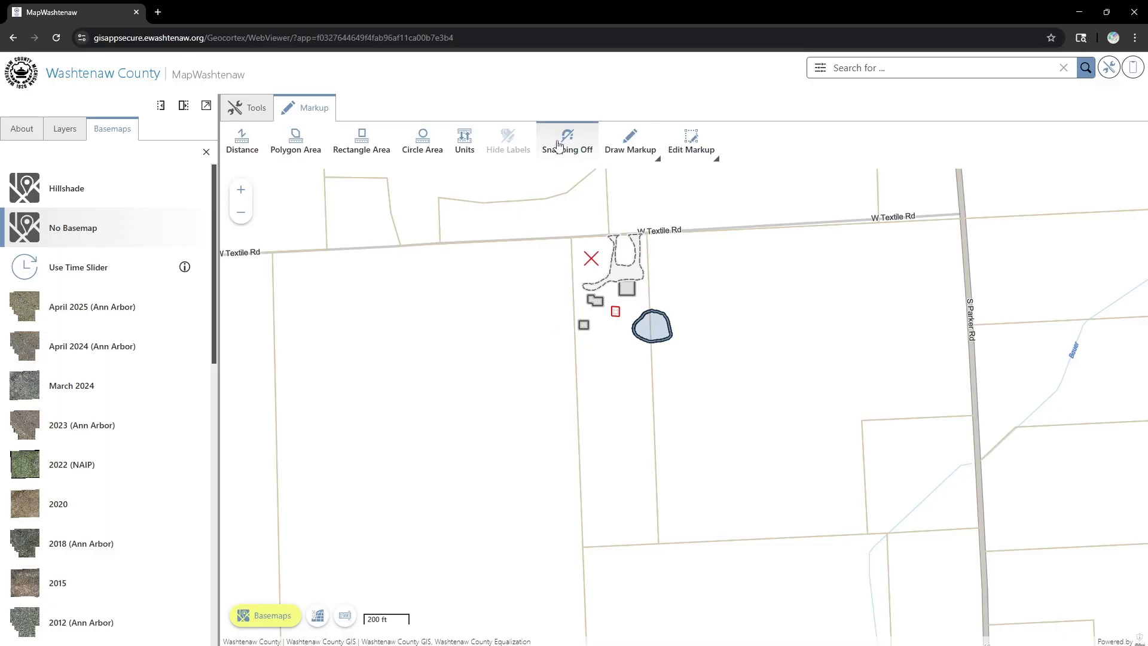
left_click(628, 142)
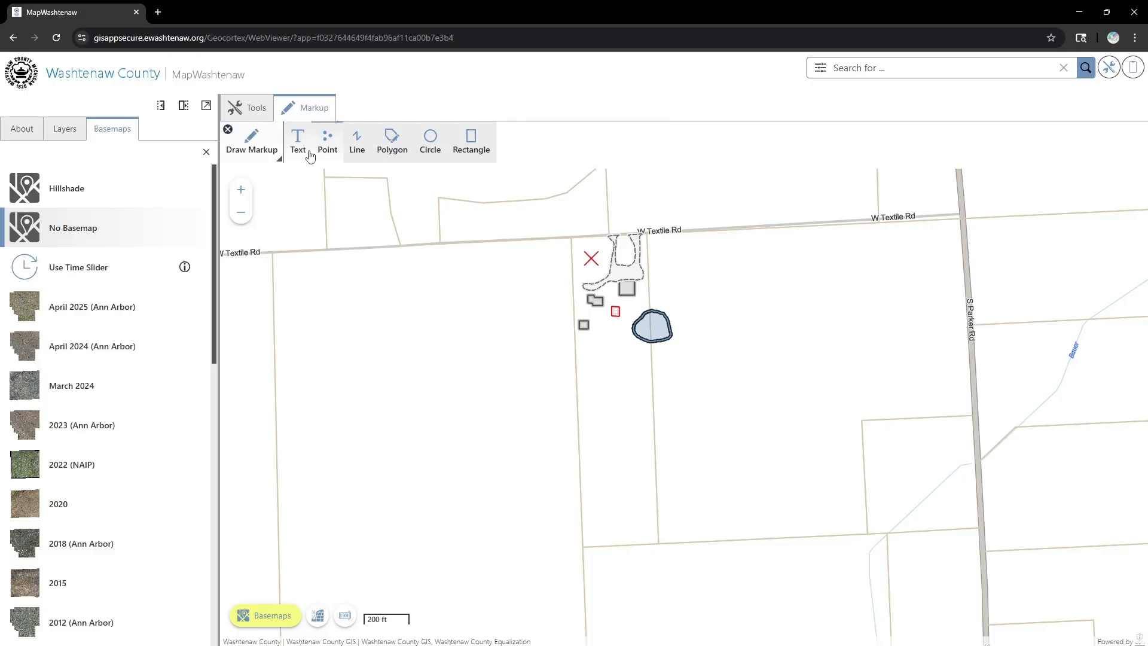
left_click(298, 146)
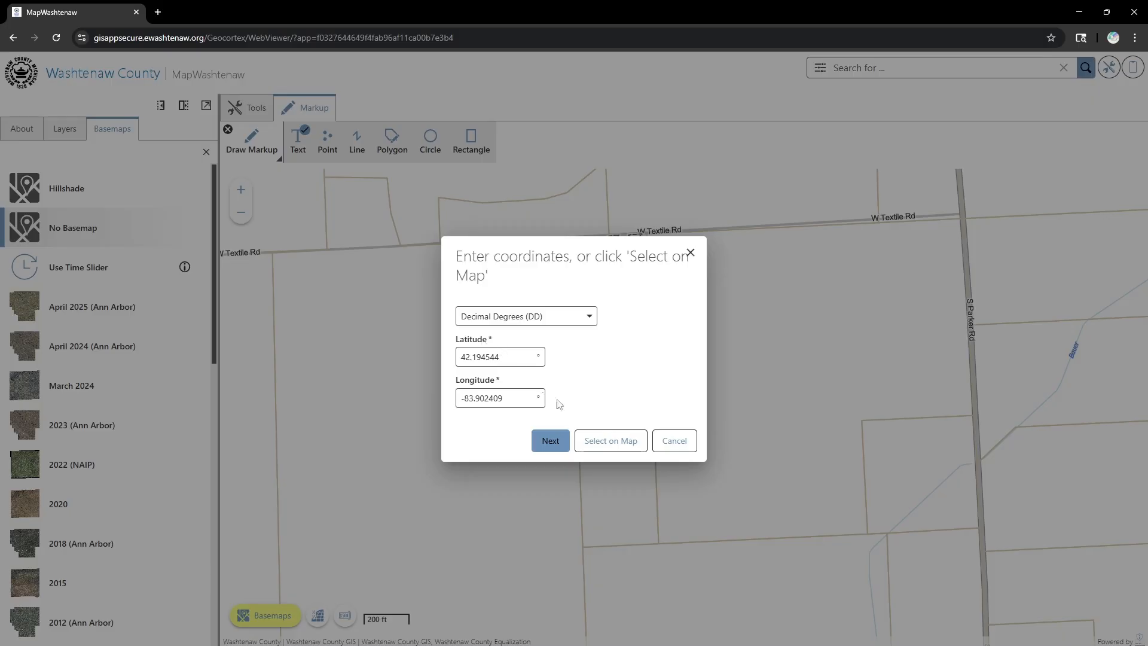
left_click(602, 444)
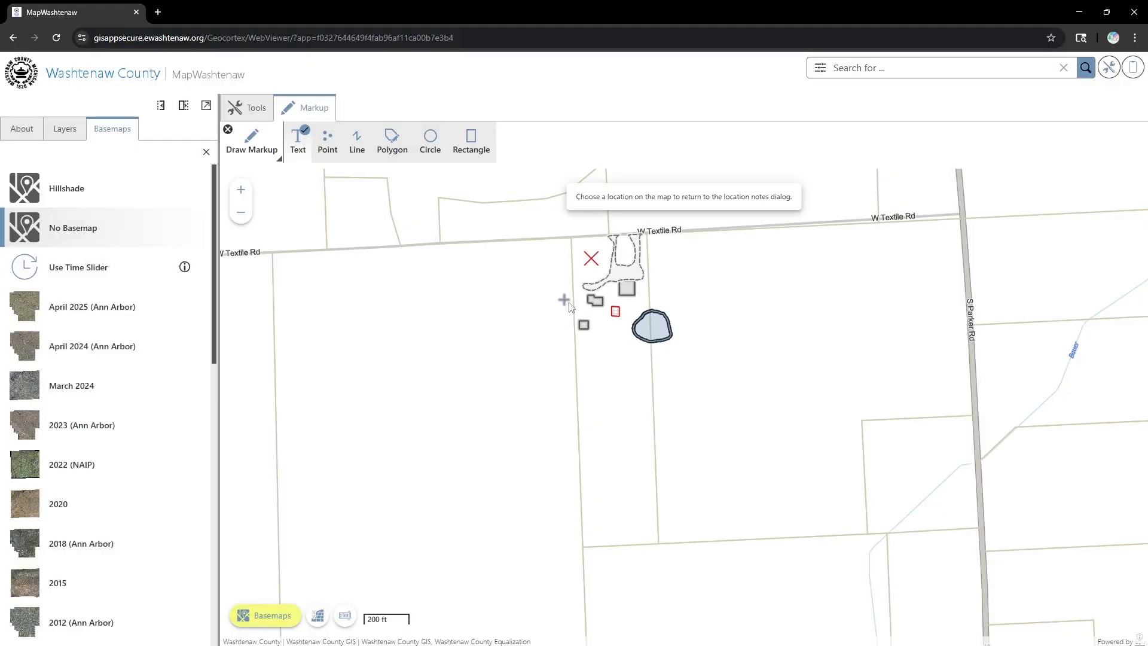
left_click(554, 309)
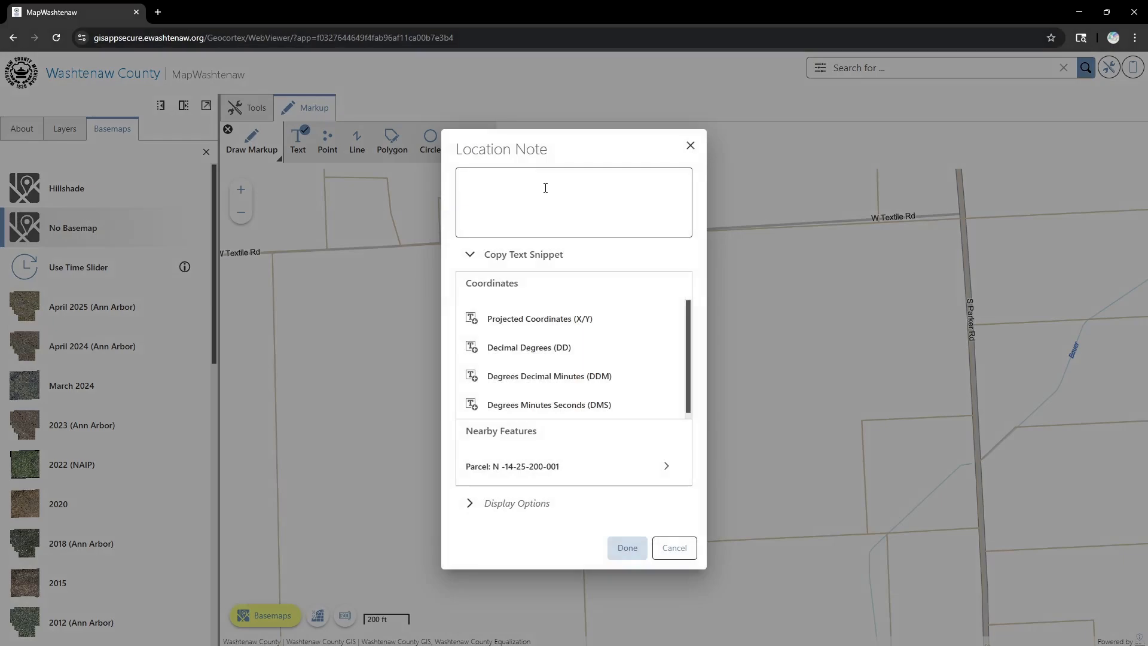
- Enter 'House' as the note text, review the parcel attributes and display options, then add it
left_click(546, 188)
type("House")
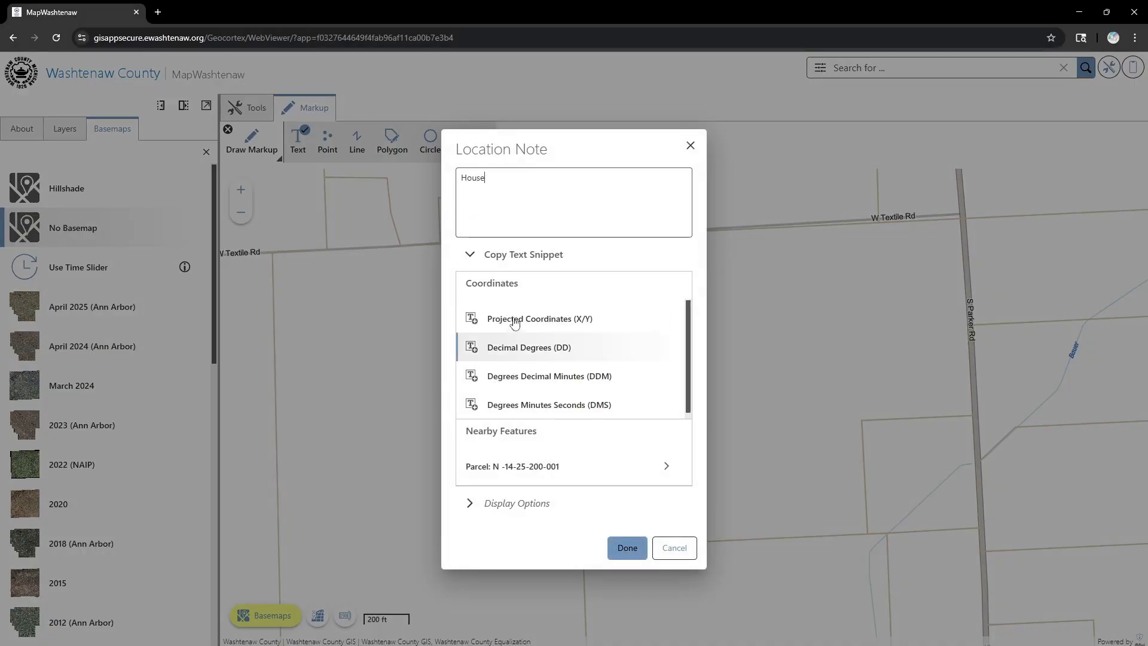
scroll(568, 353, "down", 1)
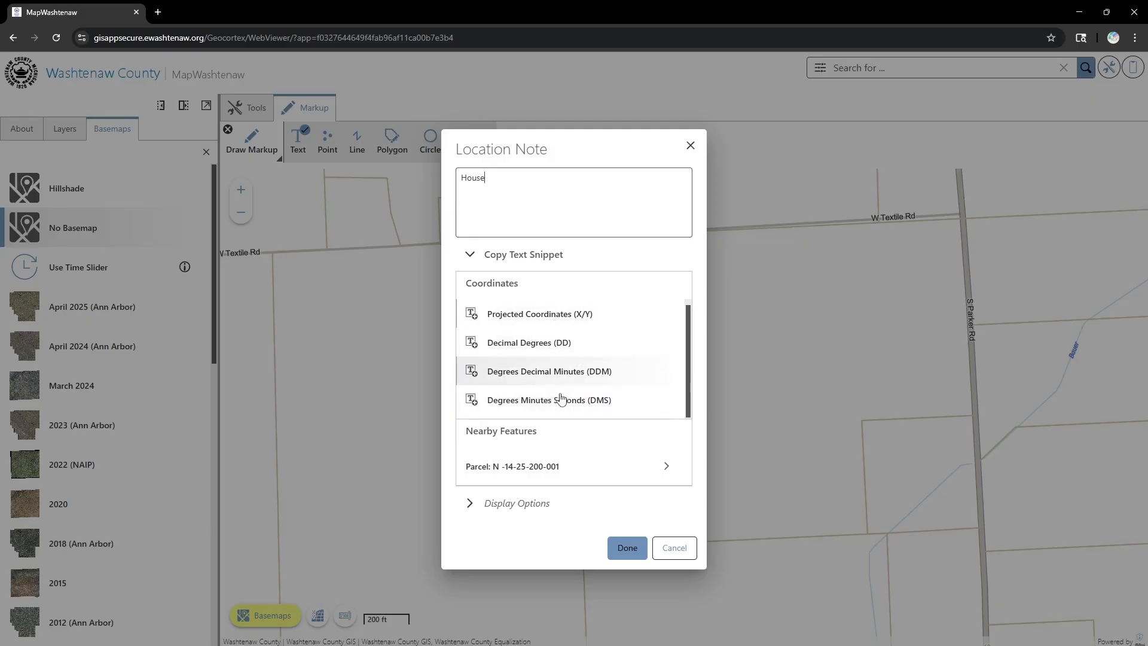
scroll(598, 335, "up", 1)
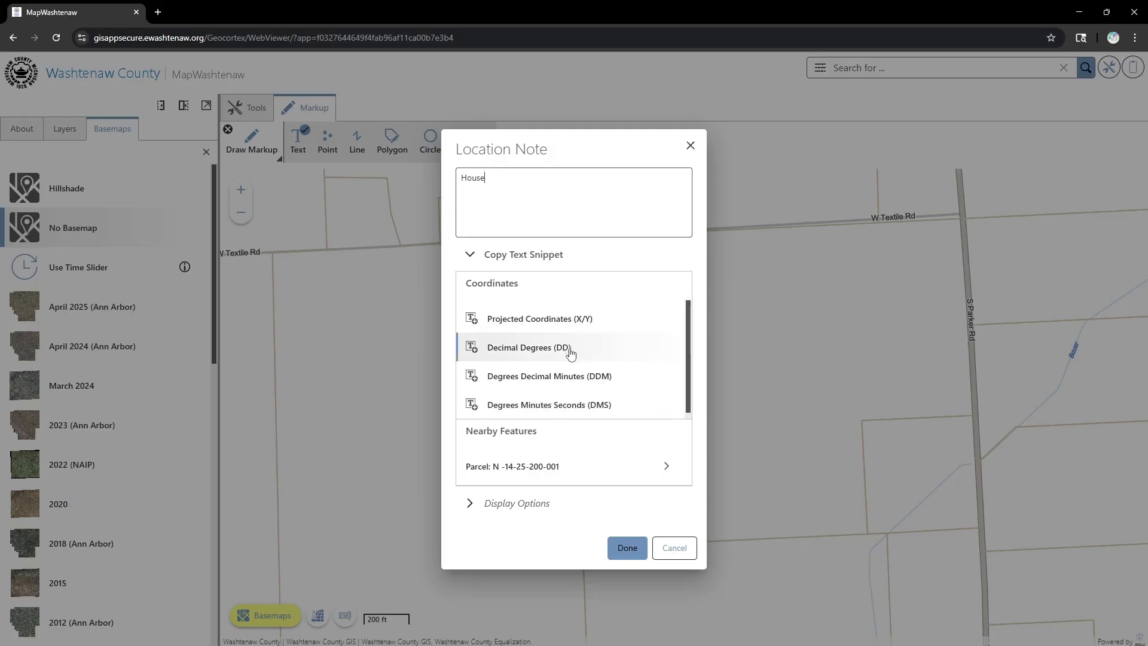
scroll(567, 366, "down", 1)
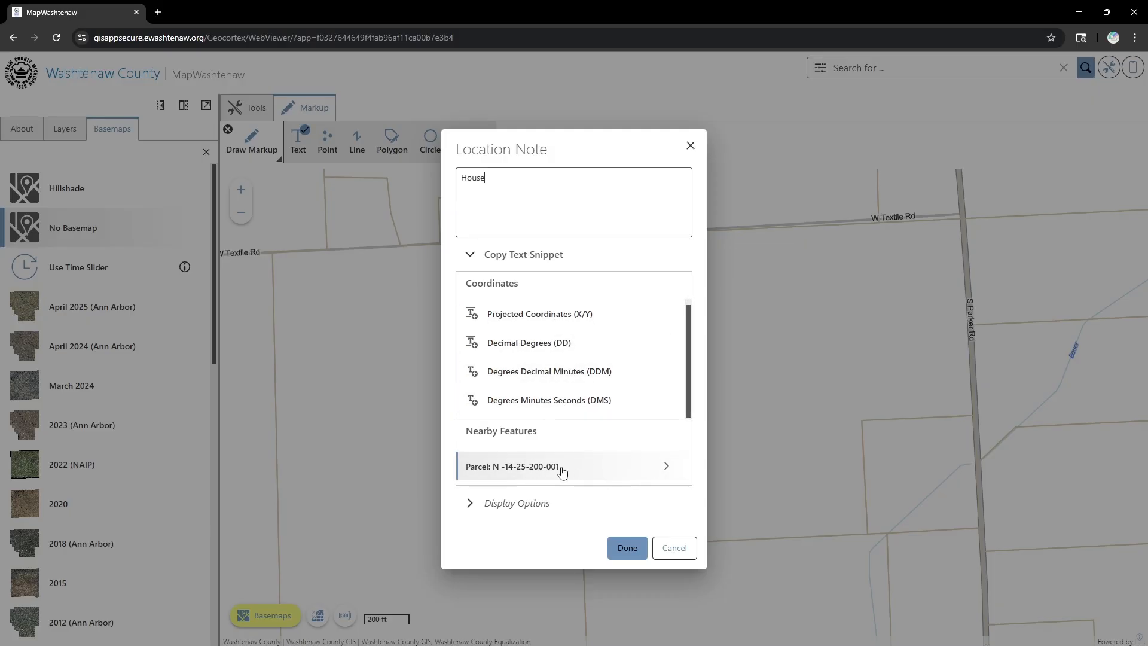
left_click(663, 464)
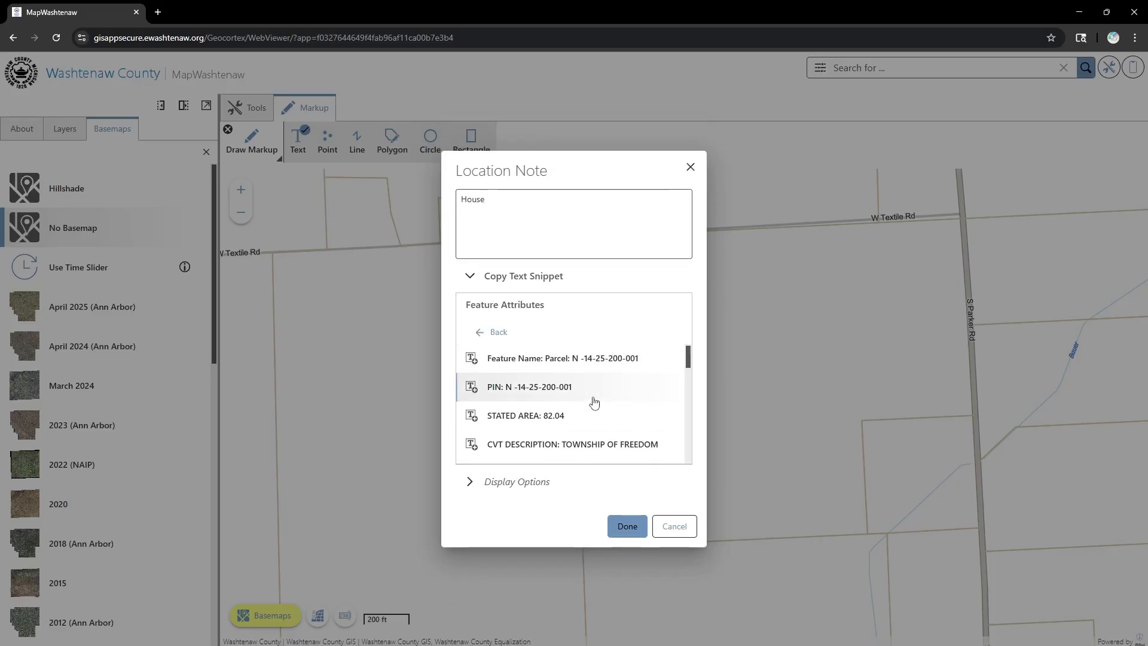
scroll(589, 399, "down", 5)
scroll(583, 389, "up", 6)
scroll(601, 419, "down", 5)
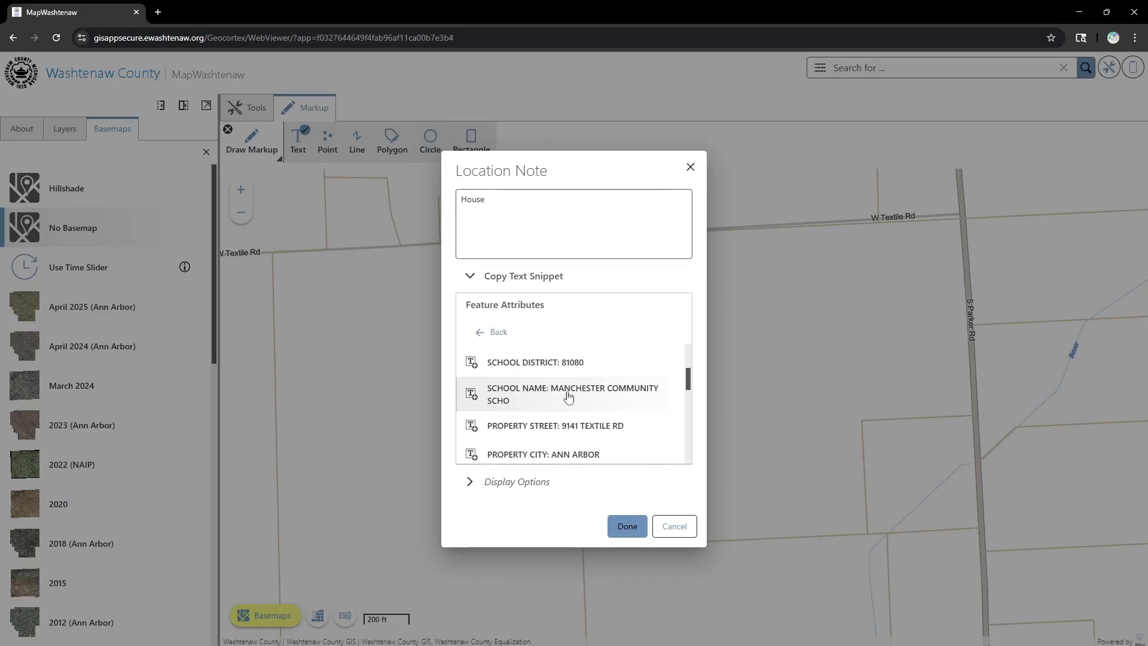
scroll(561, 404, "up", 5)
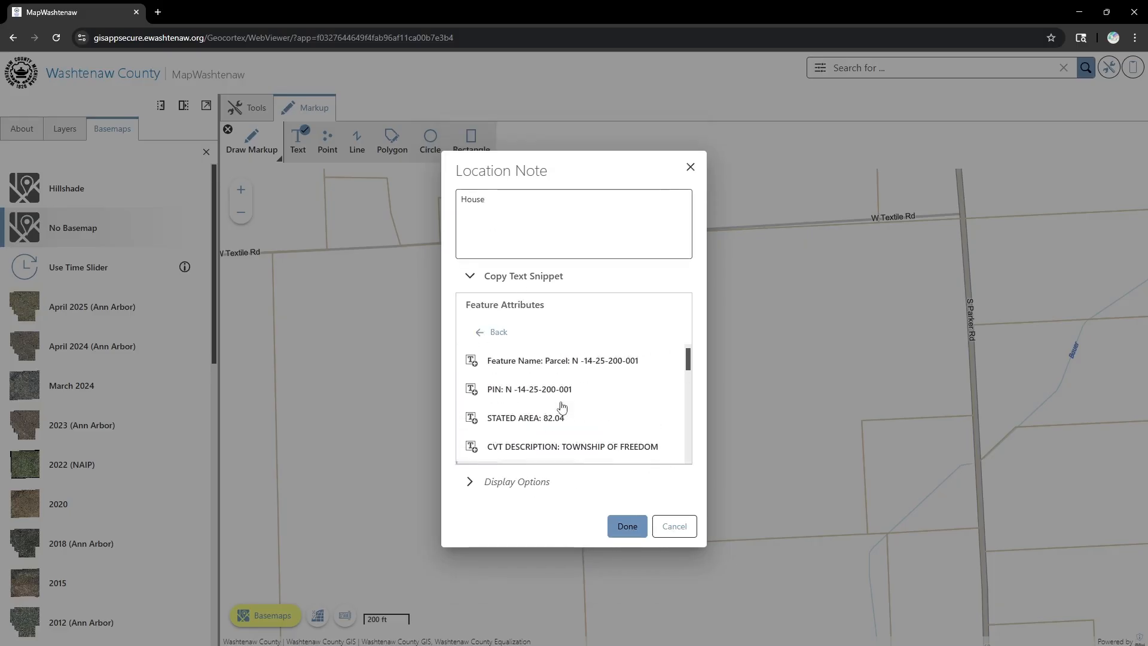
left_click(480, 479)
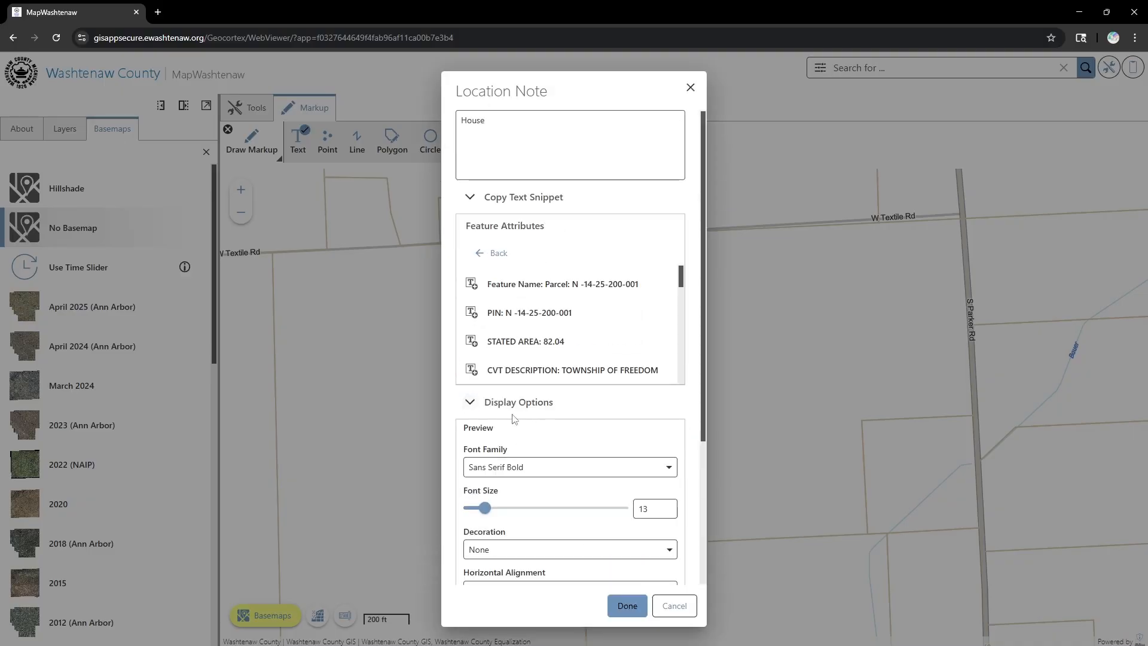
scroll(576, 398, "down", 4)
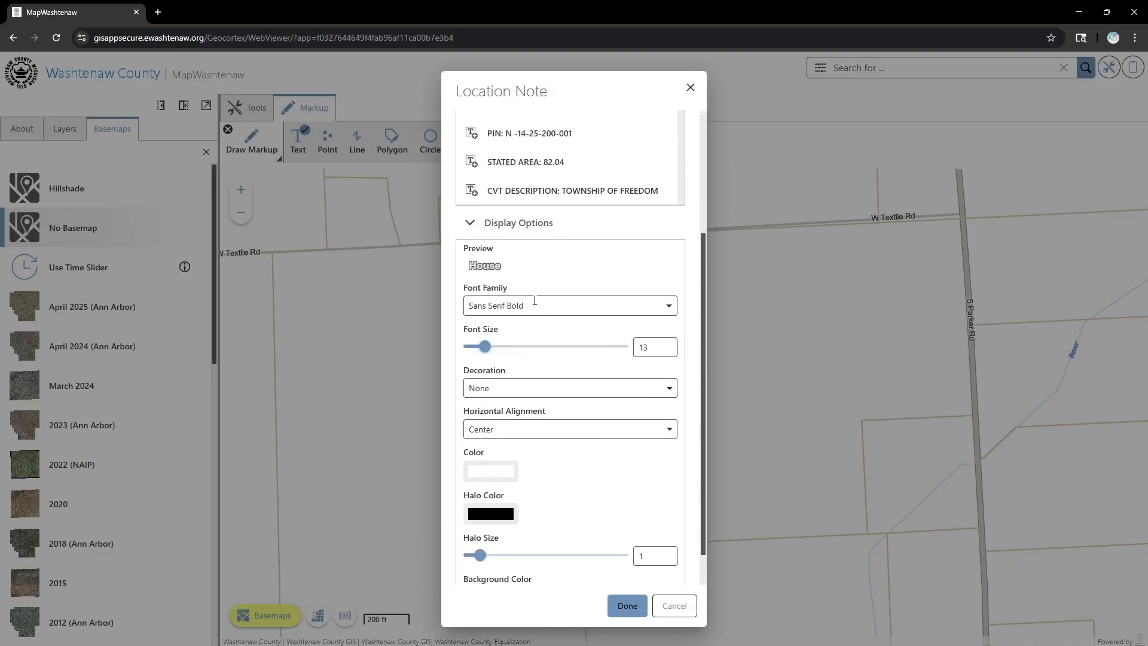
scroll(538, 430, "down", 1)
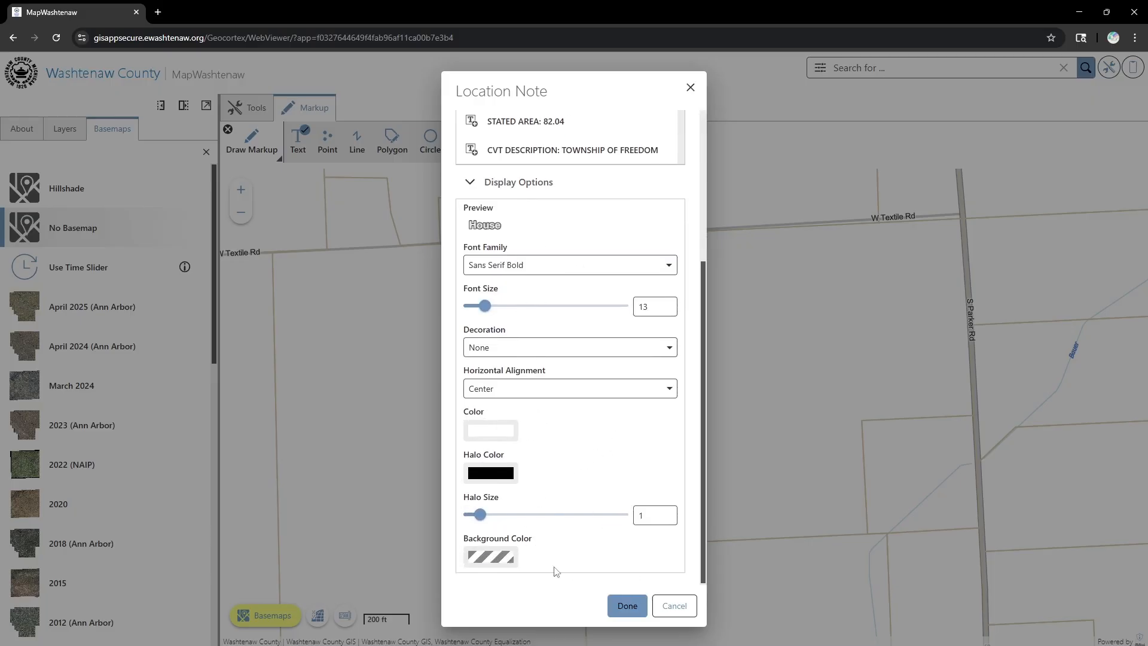
left_click(627, 606)
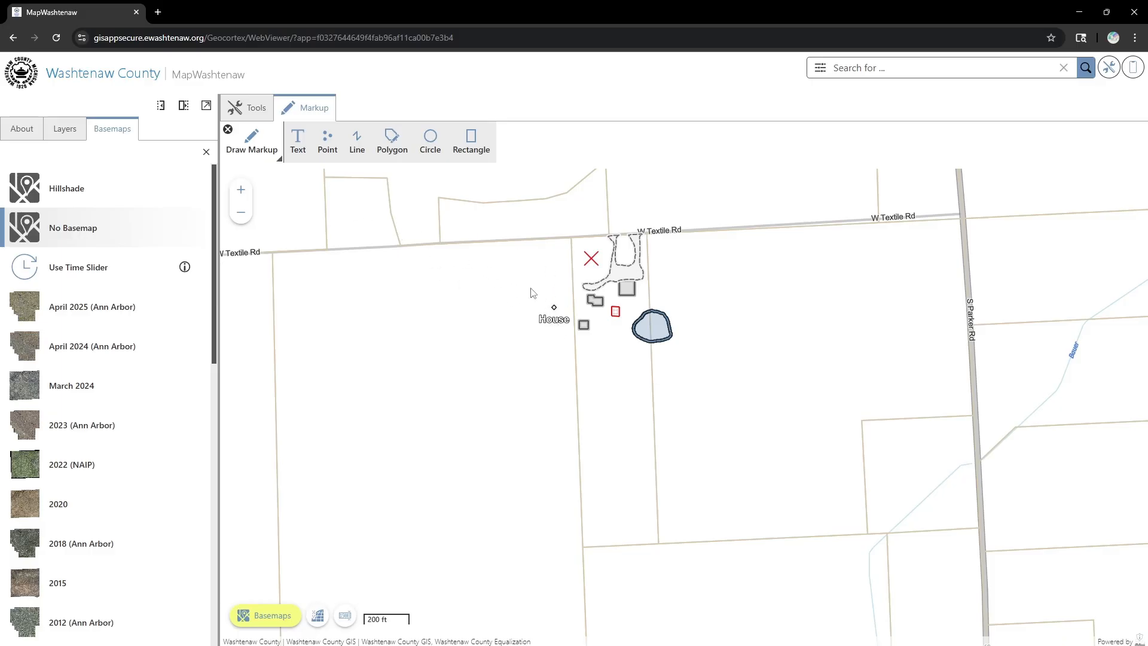
- Move the House label up so it sits beside the building outlines
left_click(235, 137)
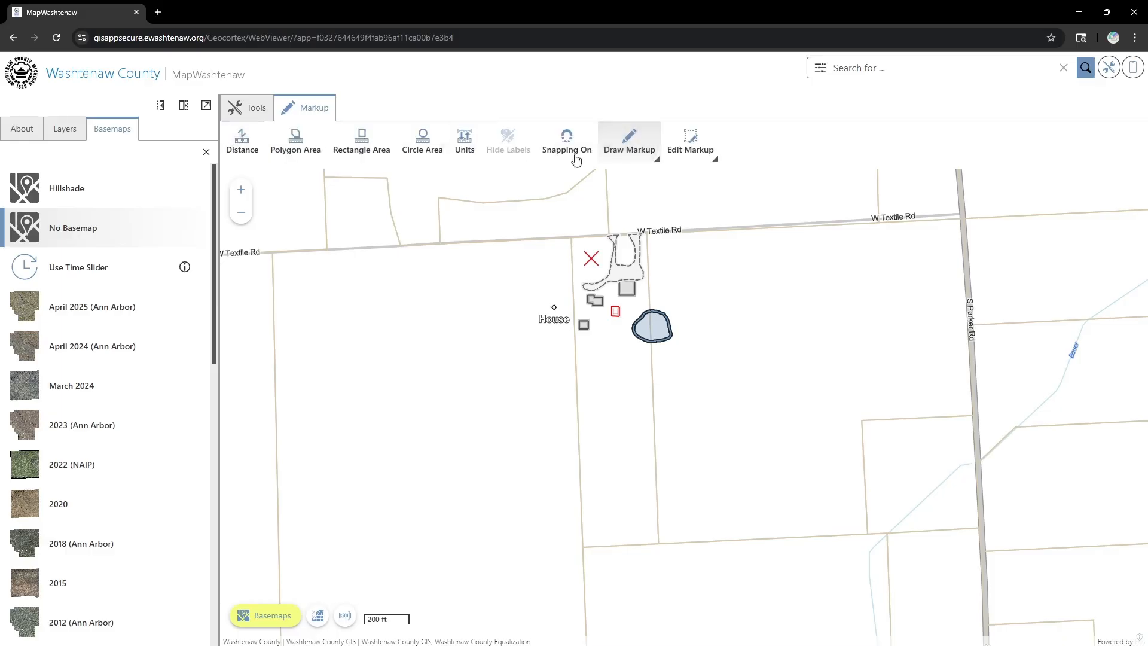
left_click(676, 150)
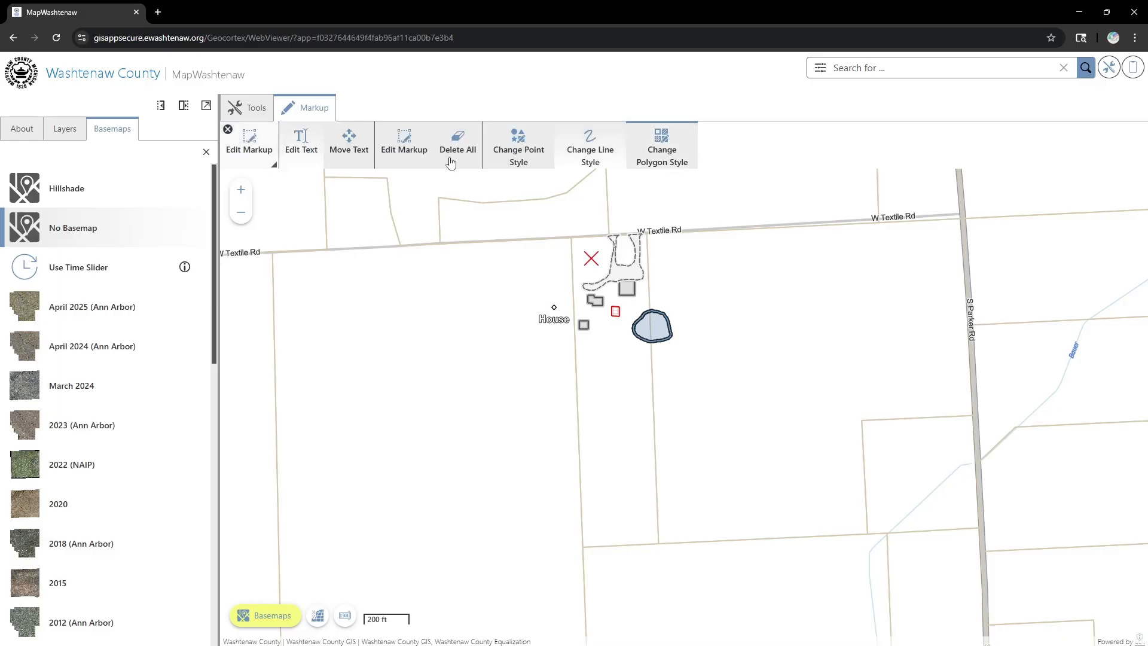
left_click(352, 144)
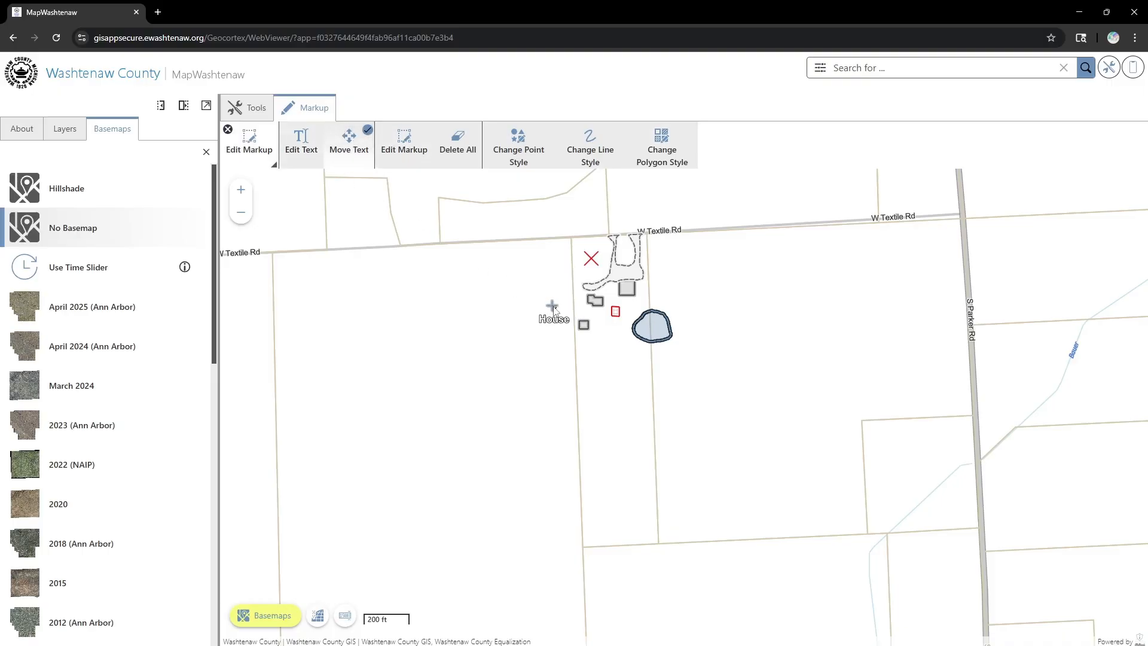
left_click(553, 306)
mouse_move(556, 307)
left_mouse_down()
mouse_move(564, 296)
mouse_move(531, 310)
mouse_move(560, 307)
mouse_move(566, 289)
left_mouse_up()
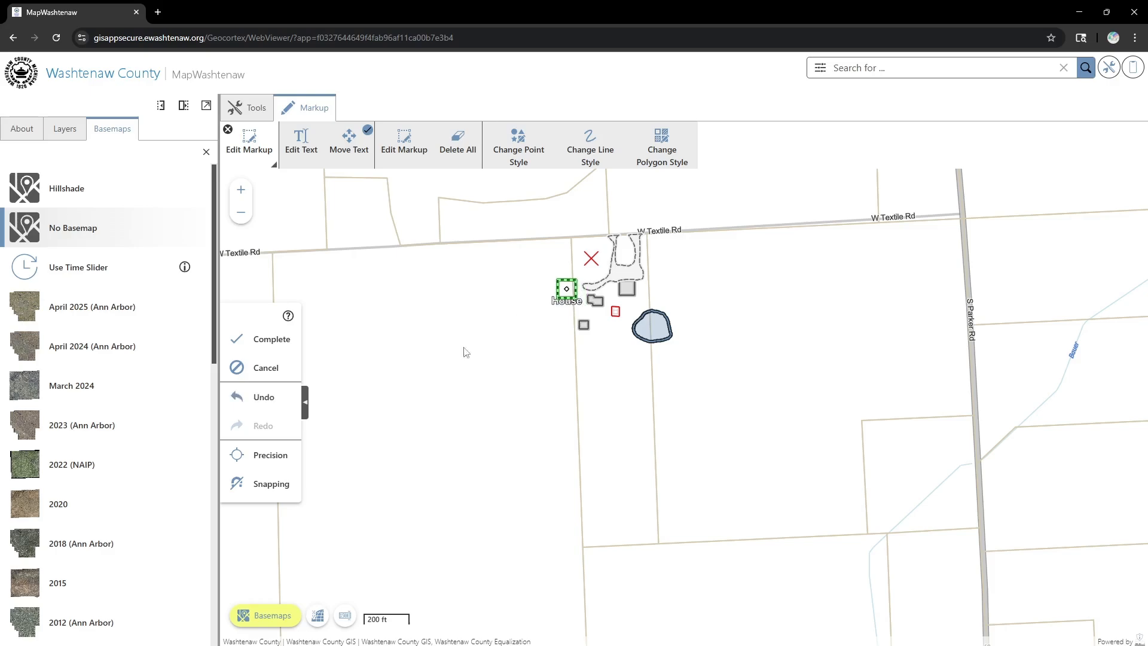
left_click(274, 341)
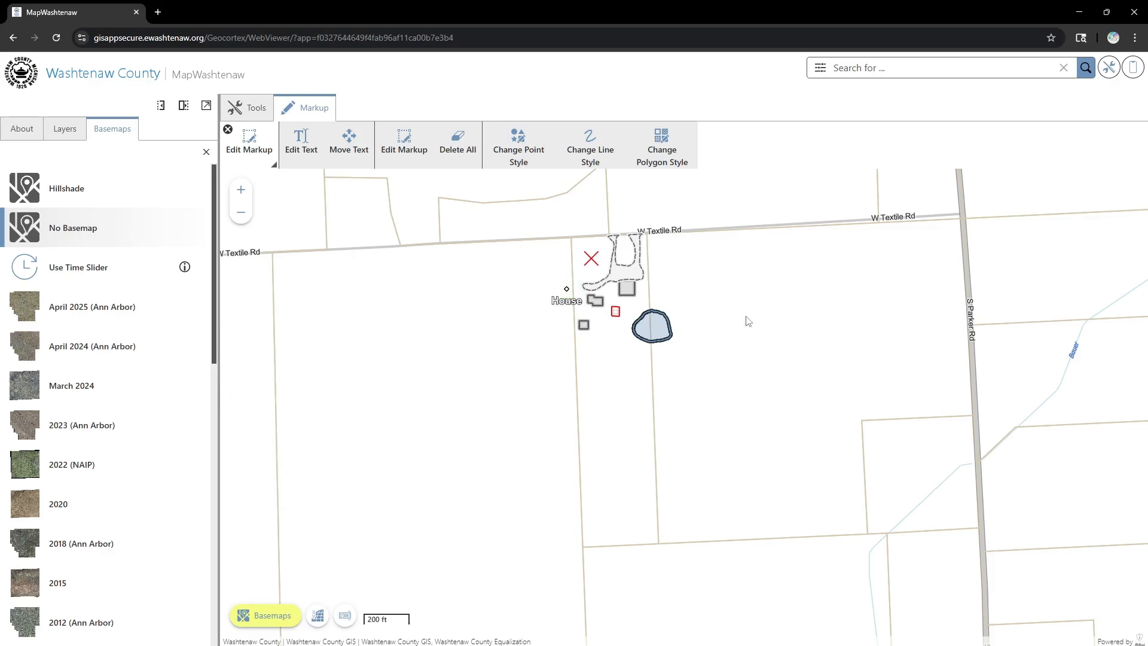
- Check the House note through the map's right-click menu, closing it unchanged
right_click(652, 288)
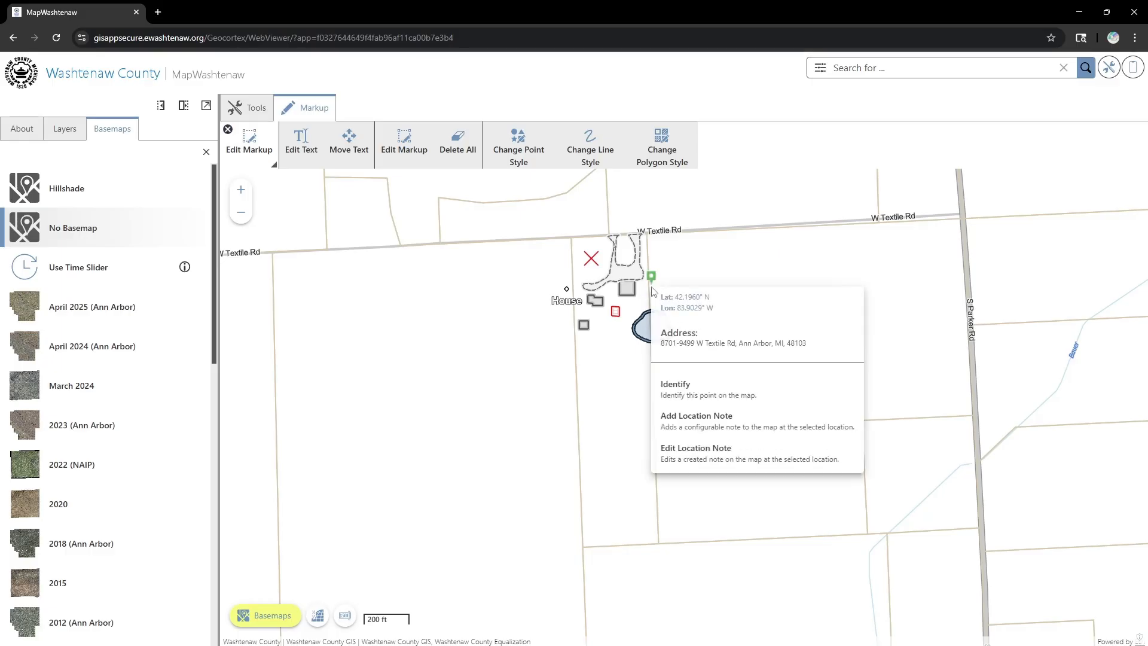
left_click(722, 425)
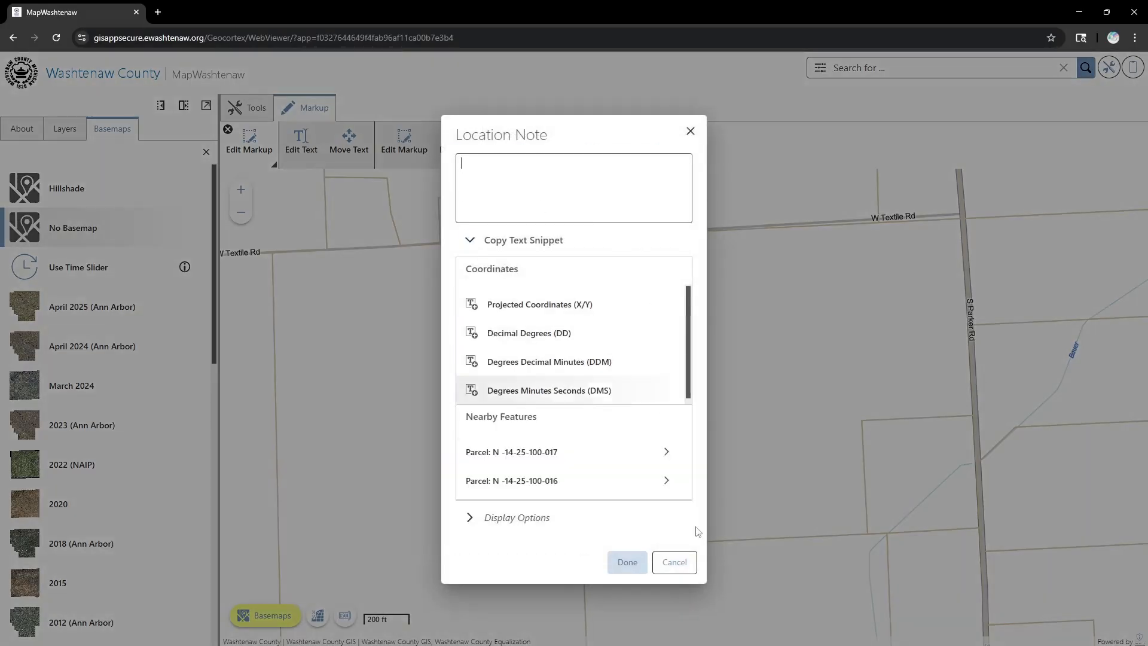
left_click(674, 562)
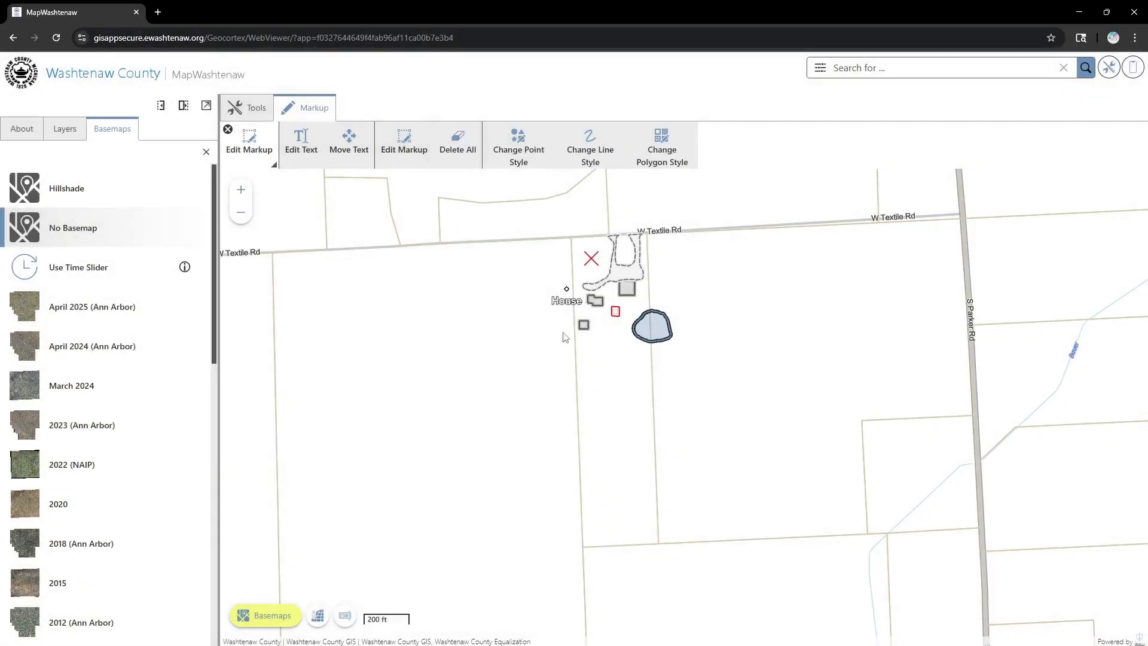
right_click(566, 292)
left_click(611, 464)
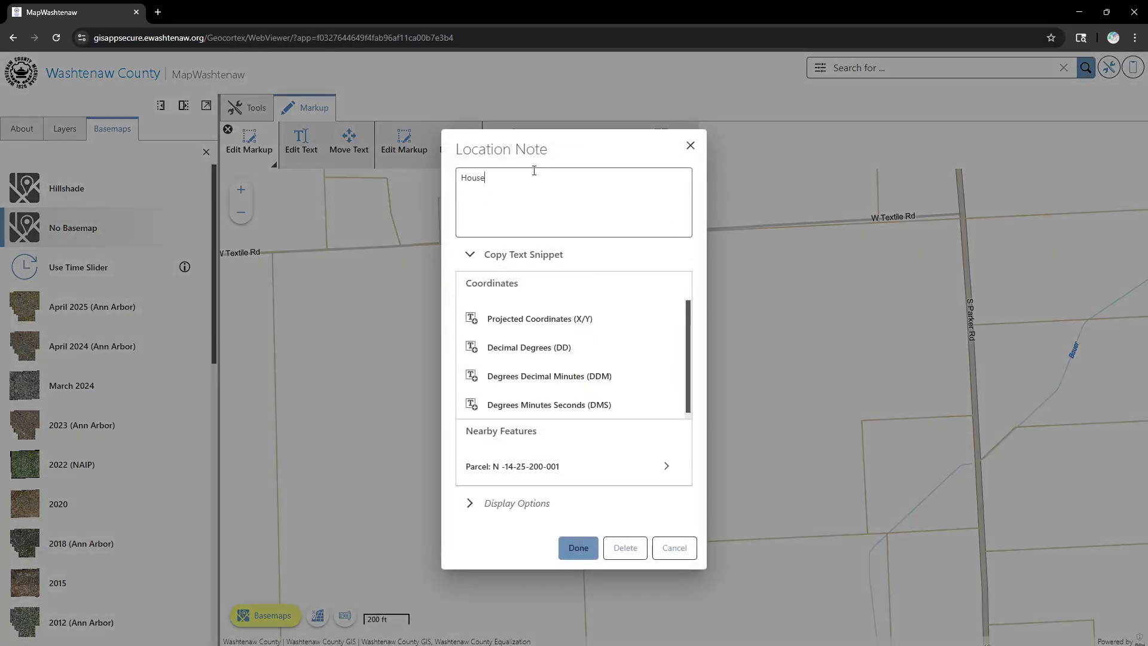
left_click(583, 548)
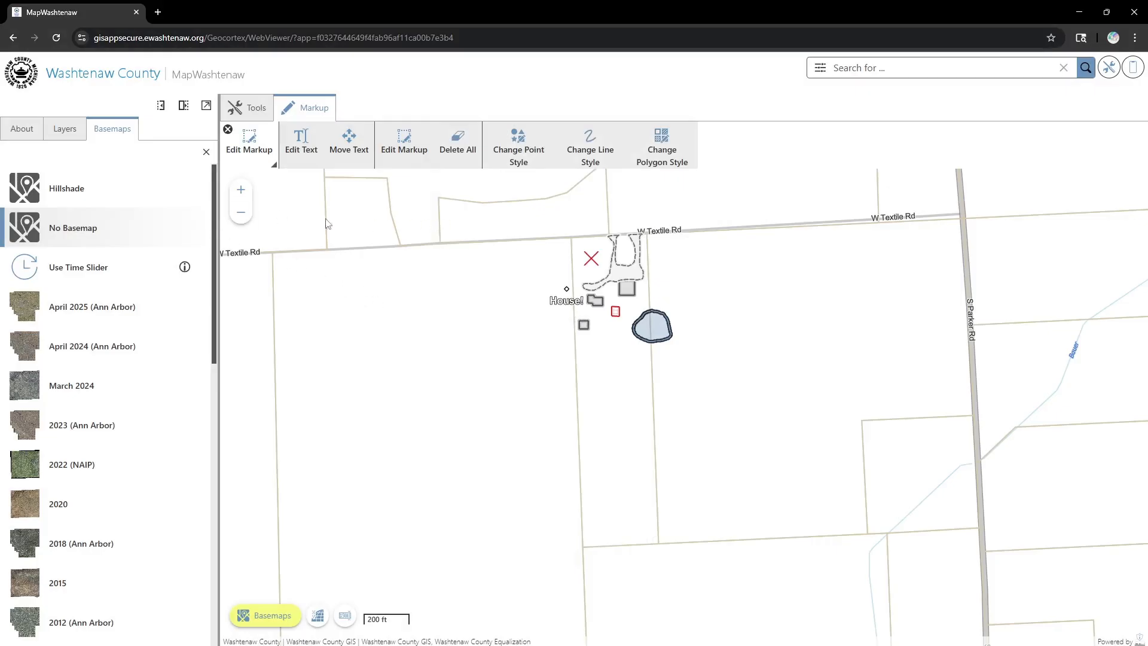
left_click(253, 113)
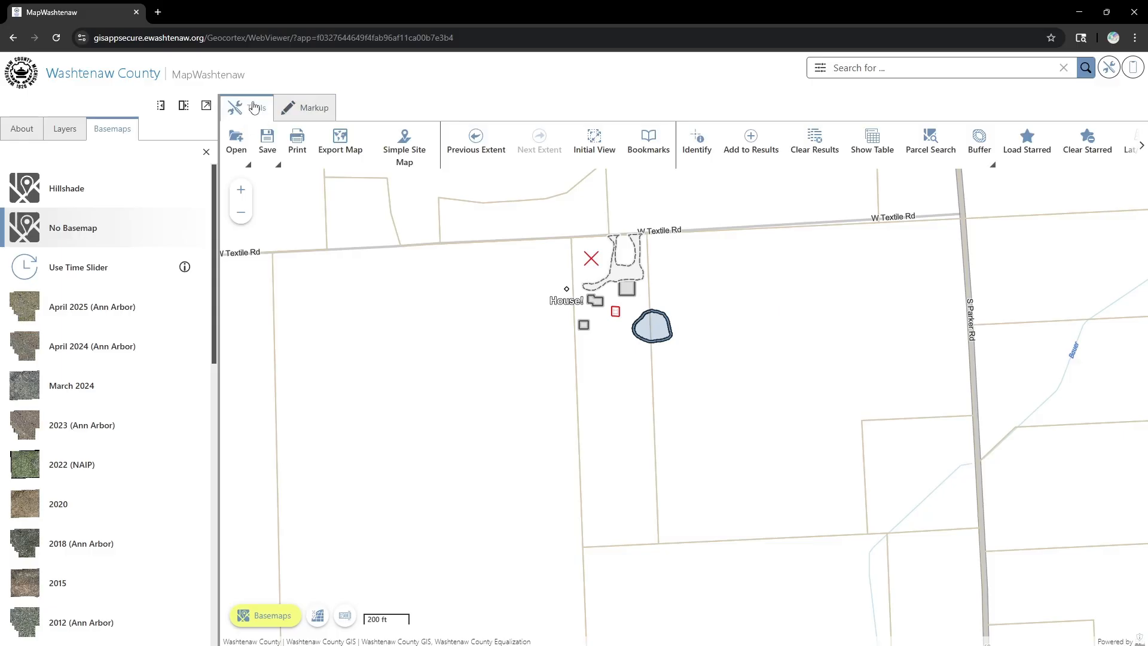
- Set up a single-page Portrait 8.5x11 printout with the site markup centred in the frame
left_click(297, 154)
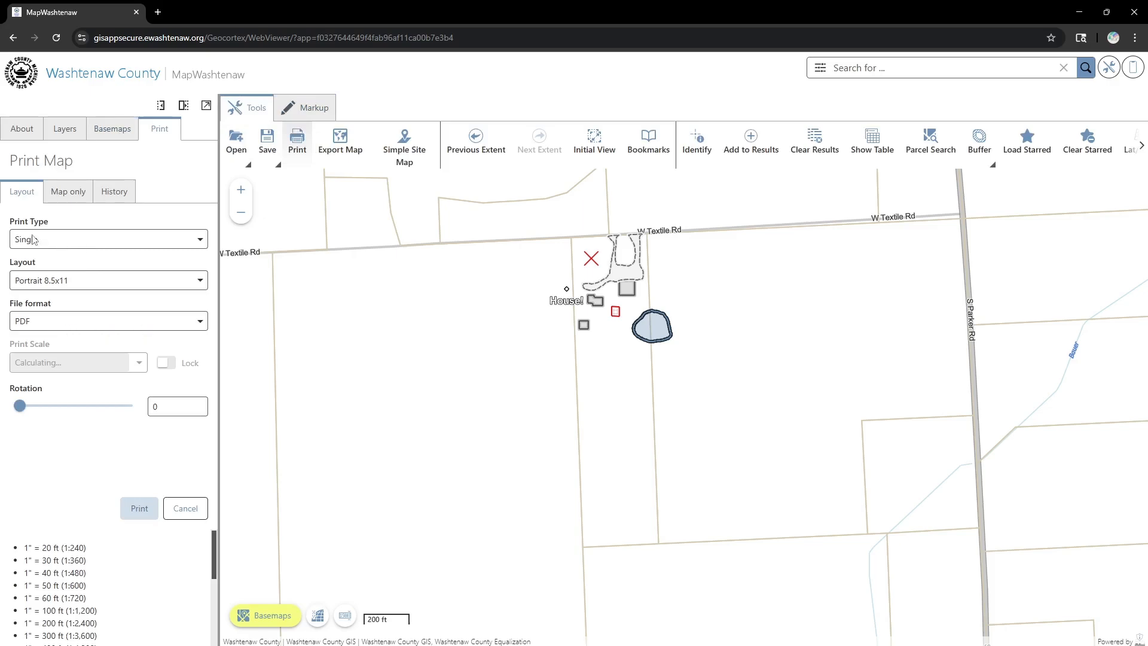
left_click(54, 240)
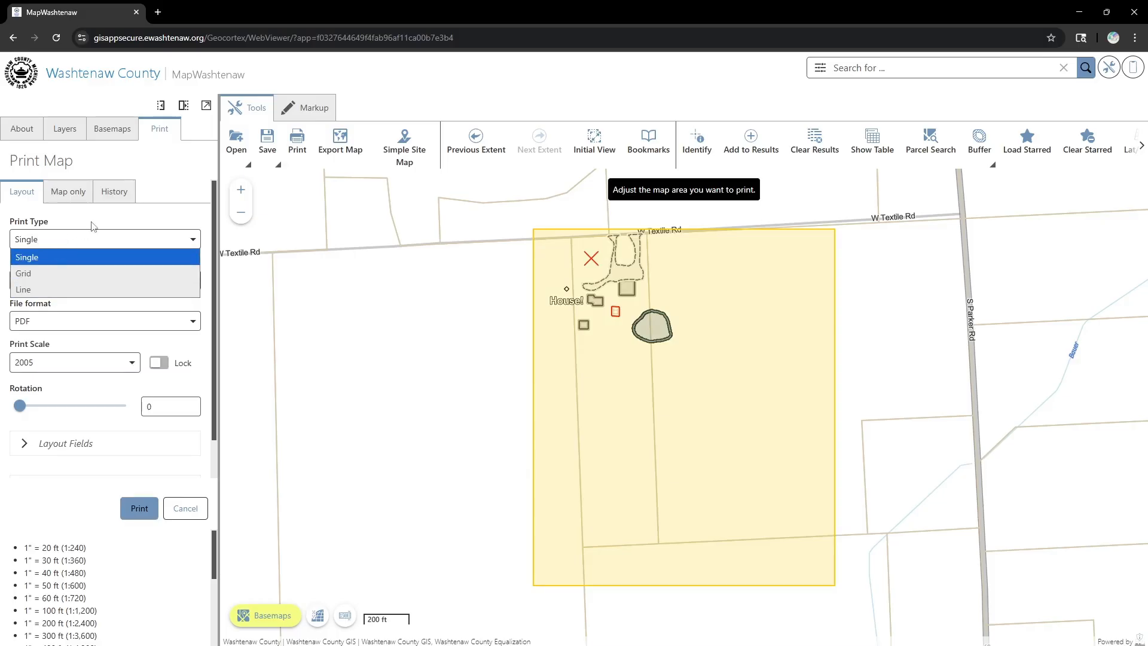
left_click(57, 256)
left_click(80, 281)
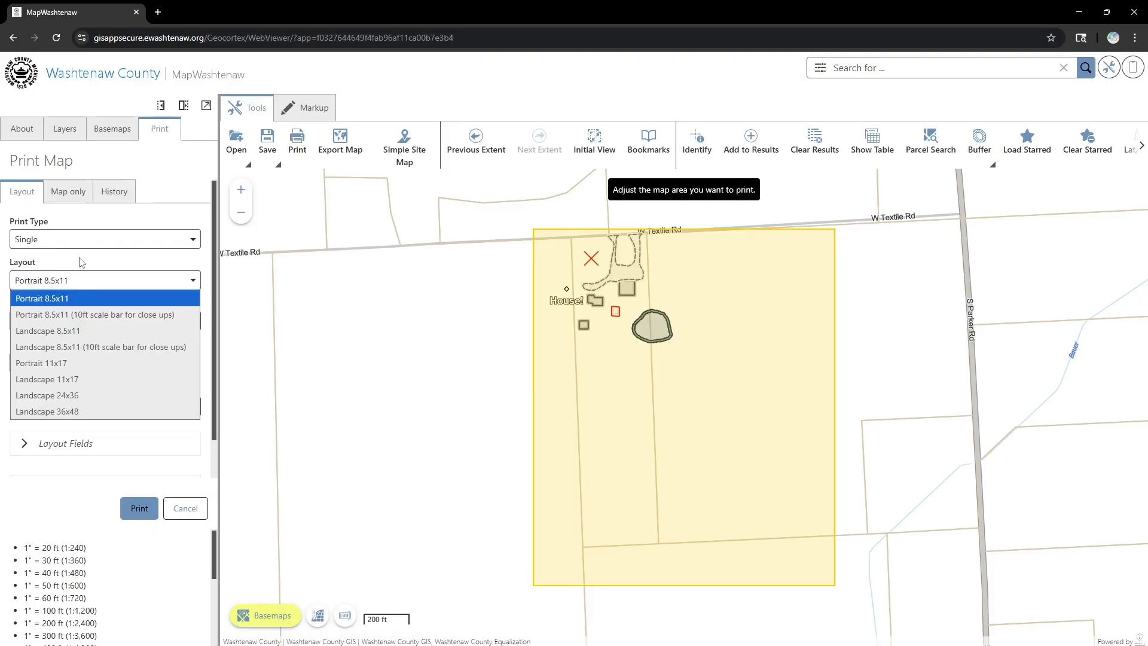
left_click(82, 262)
left_click_drag(487, 357, 545, 370)
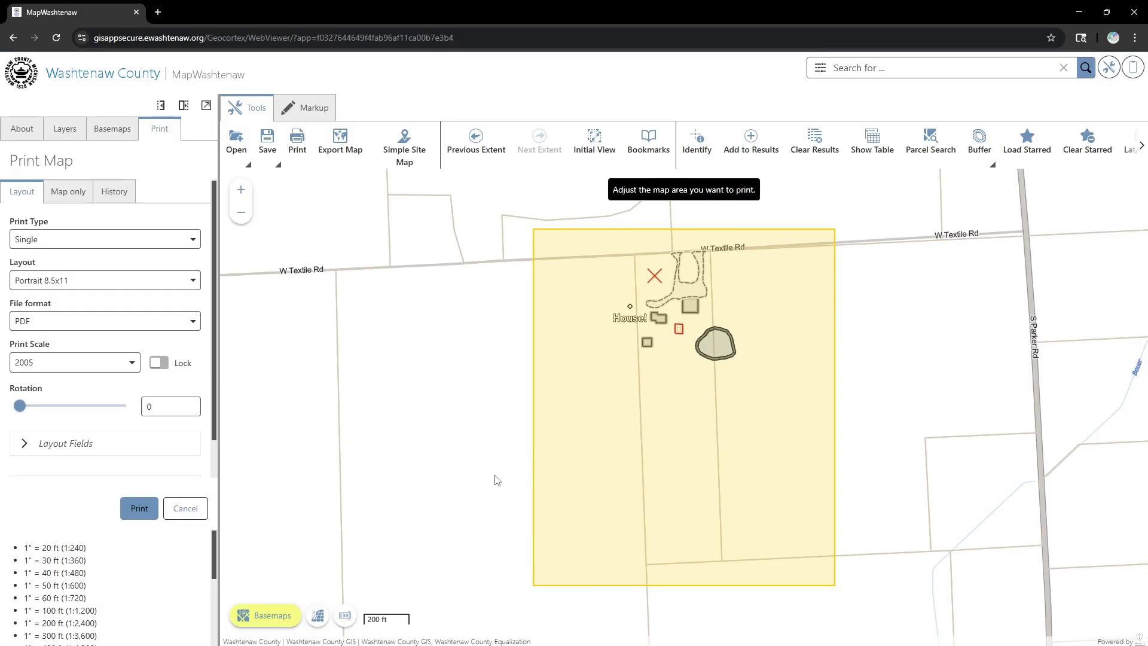
left_click_drag(803, 367, 789, 372)
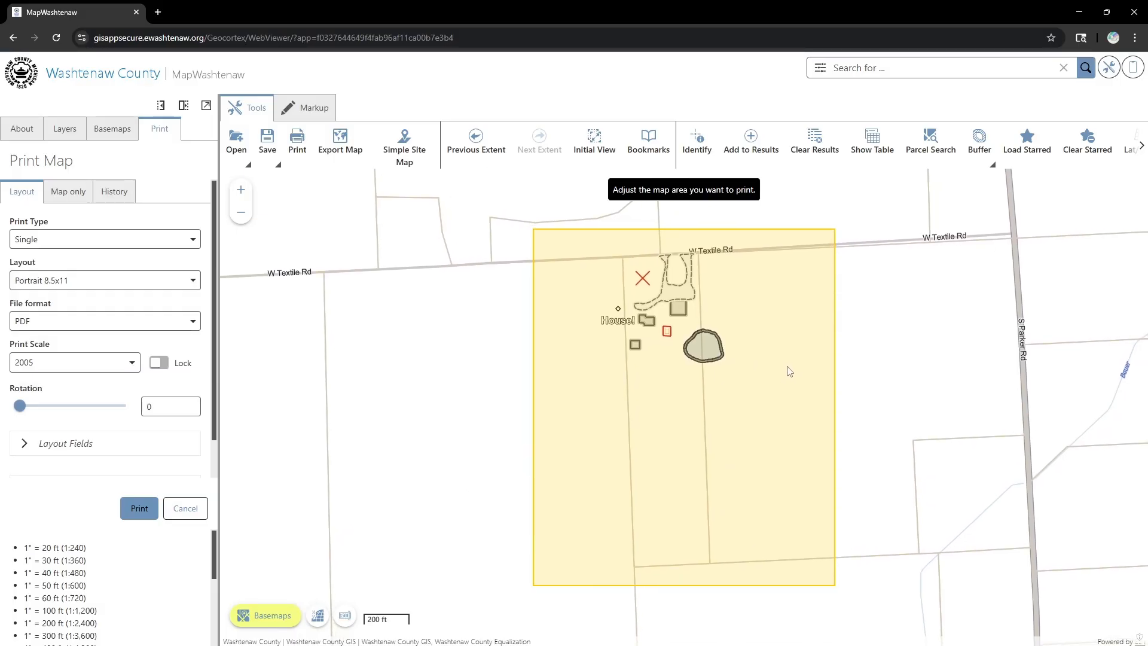
- Try print scales 480, 720, 4800 and 3600, pick 1200, then zoom out to 2000
left_click(131, 362)
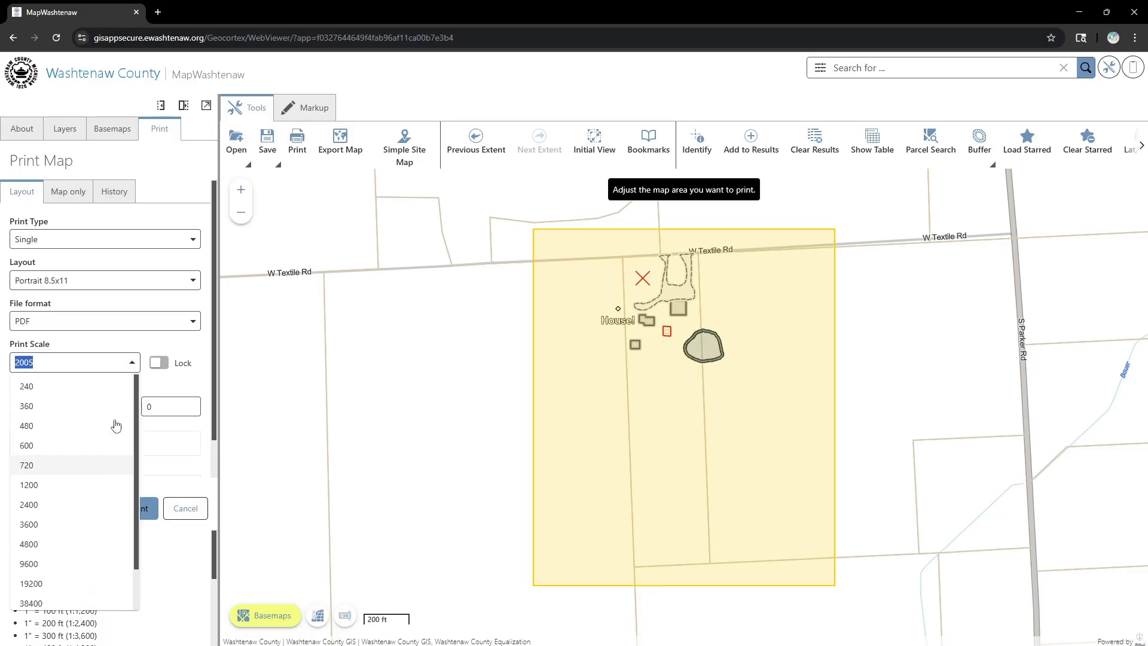
left_click(172, 344)
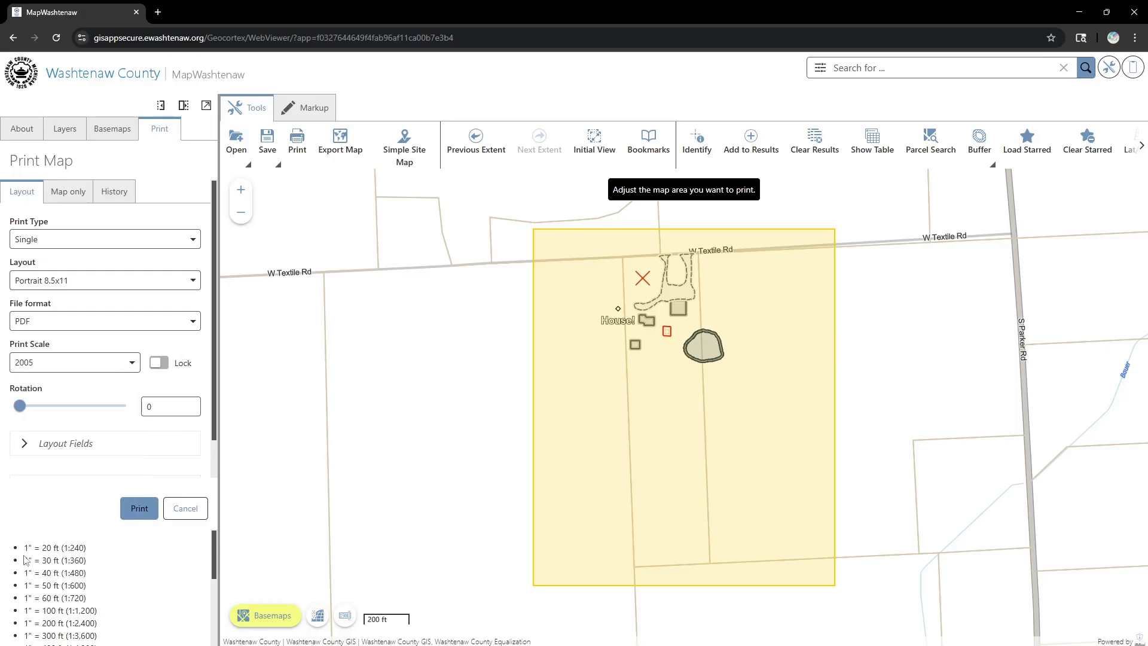
left_click(133, 363)
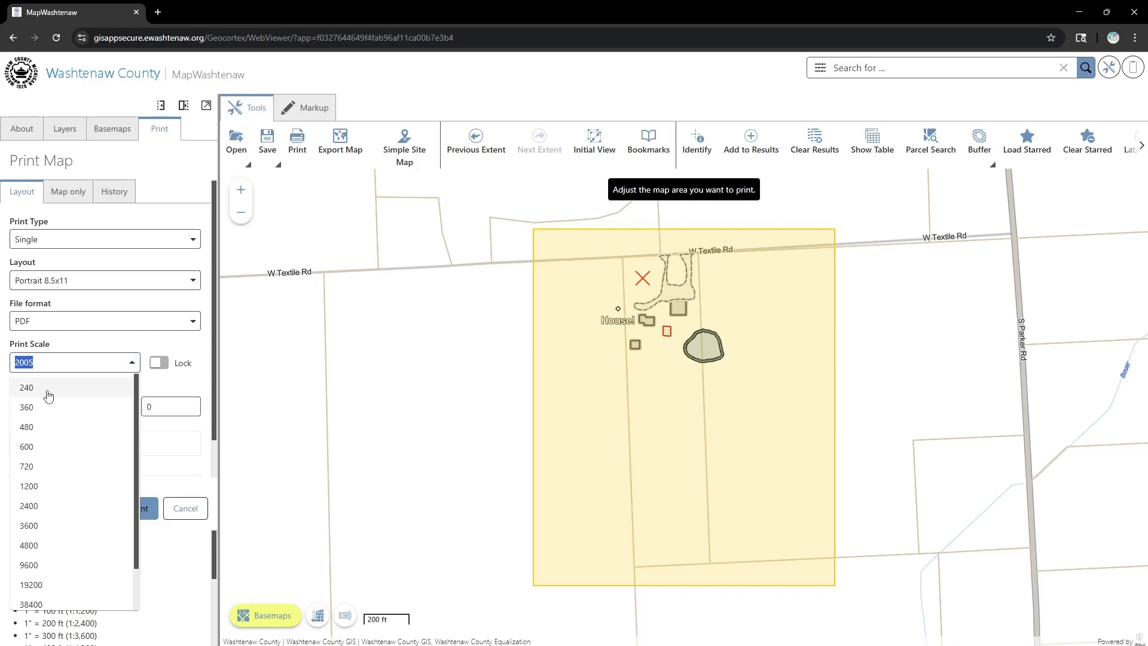
left_click(40, 432)
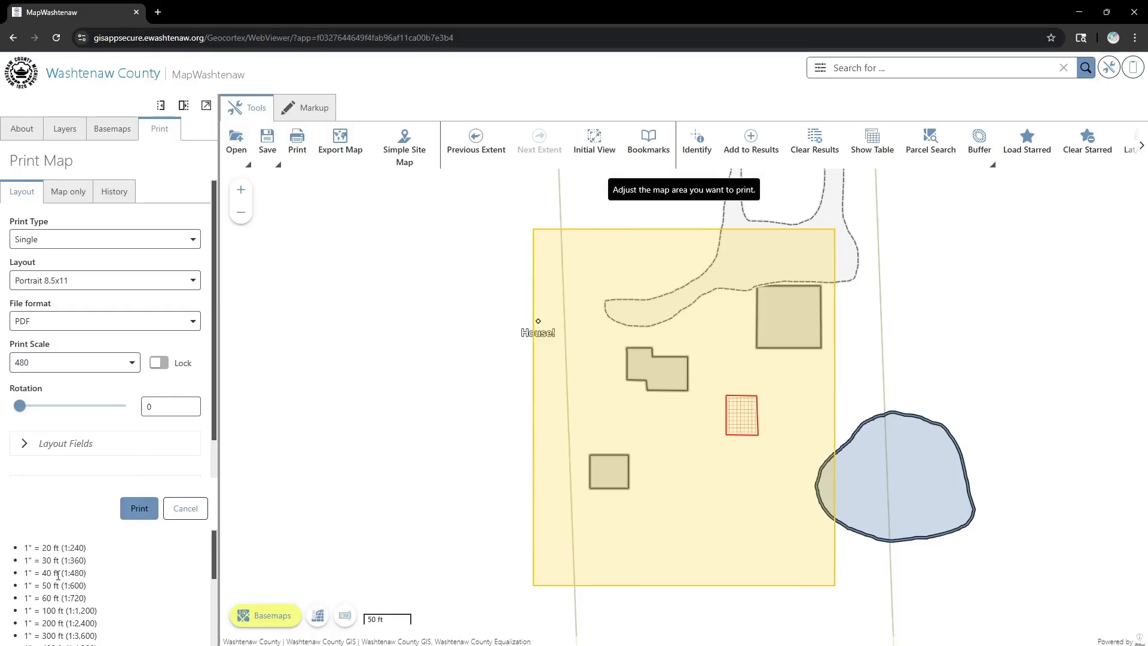
left_click(133, 365)
left_click(37, 468)
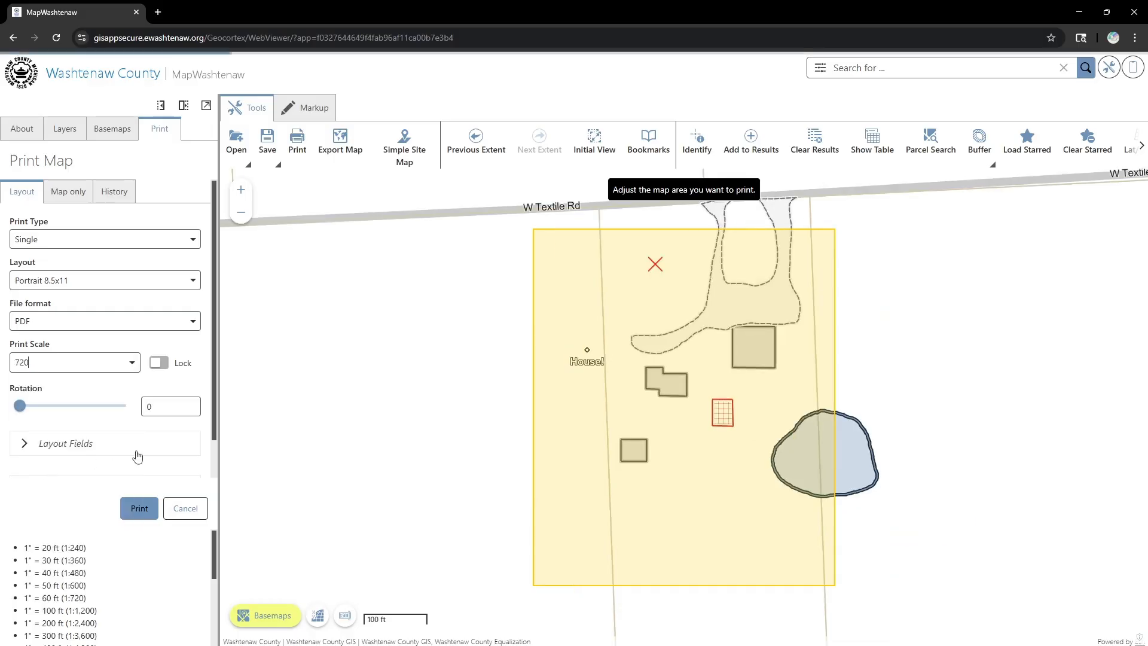
left_click(132, 363)
left_click(36, 546)
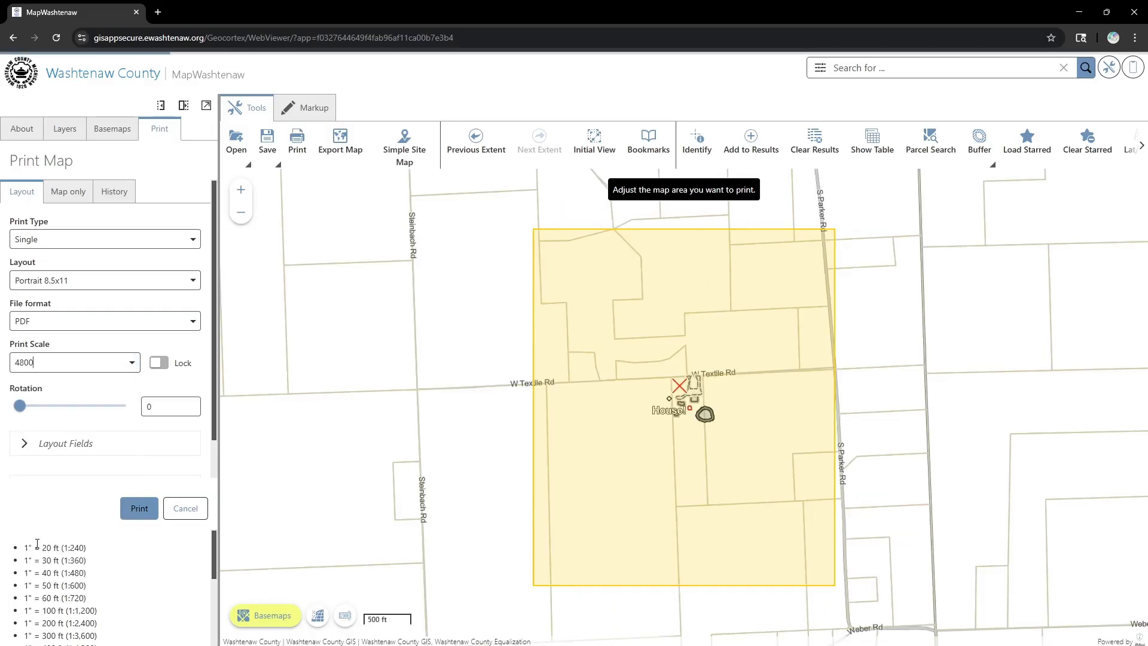
left_click(132, 363)
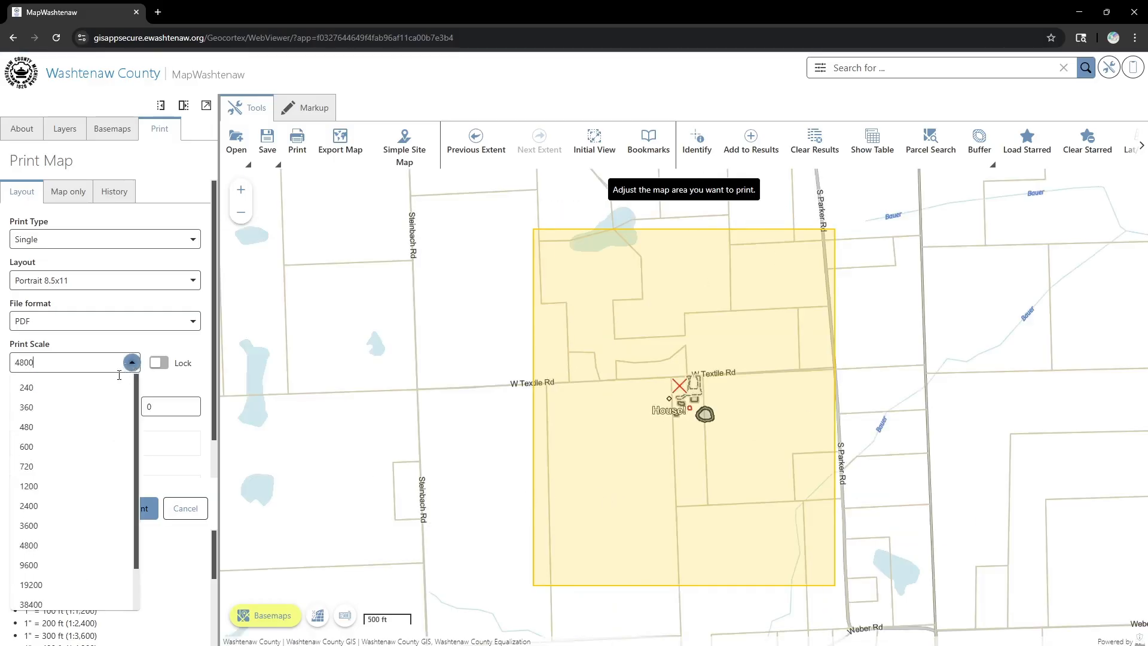
left_click(33, 526)
left_click(131, 363)
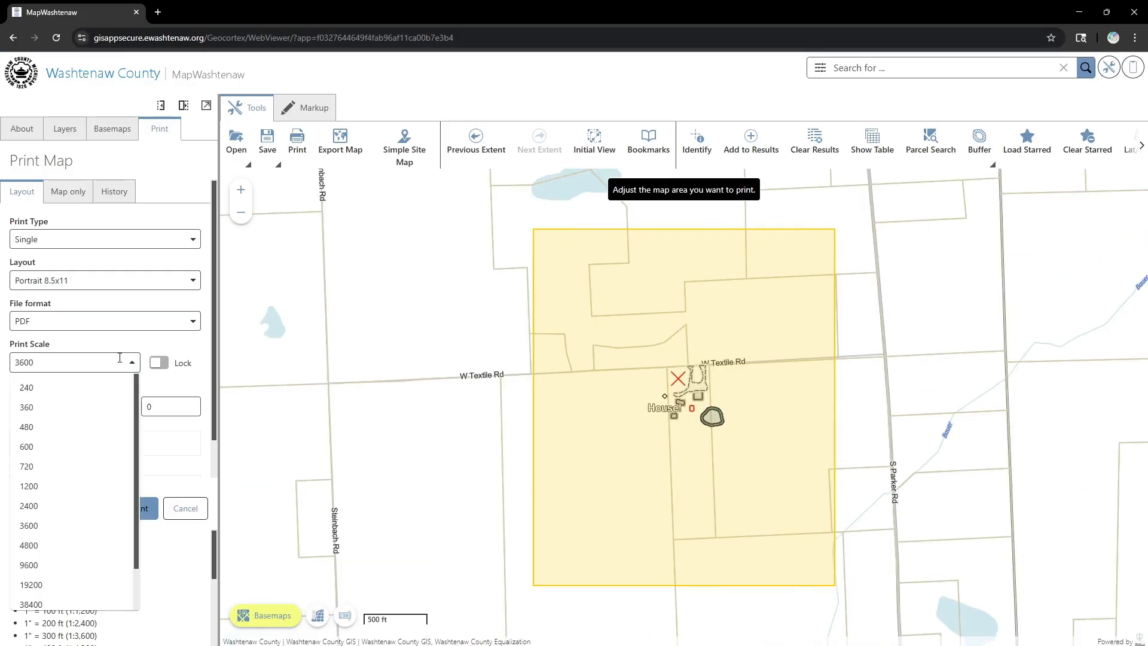
left_click(29, 486)
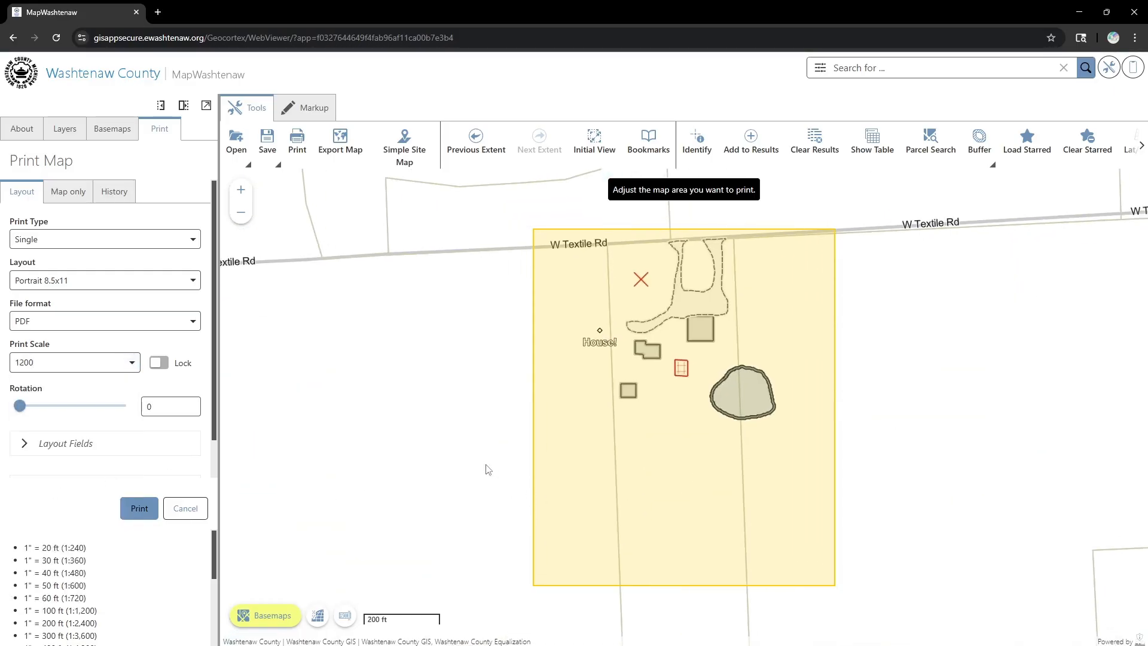
scroll(507, 460, "down", 3)
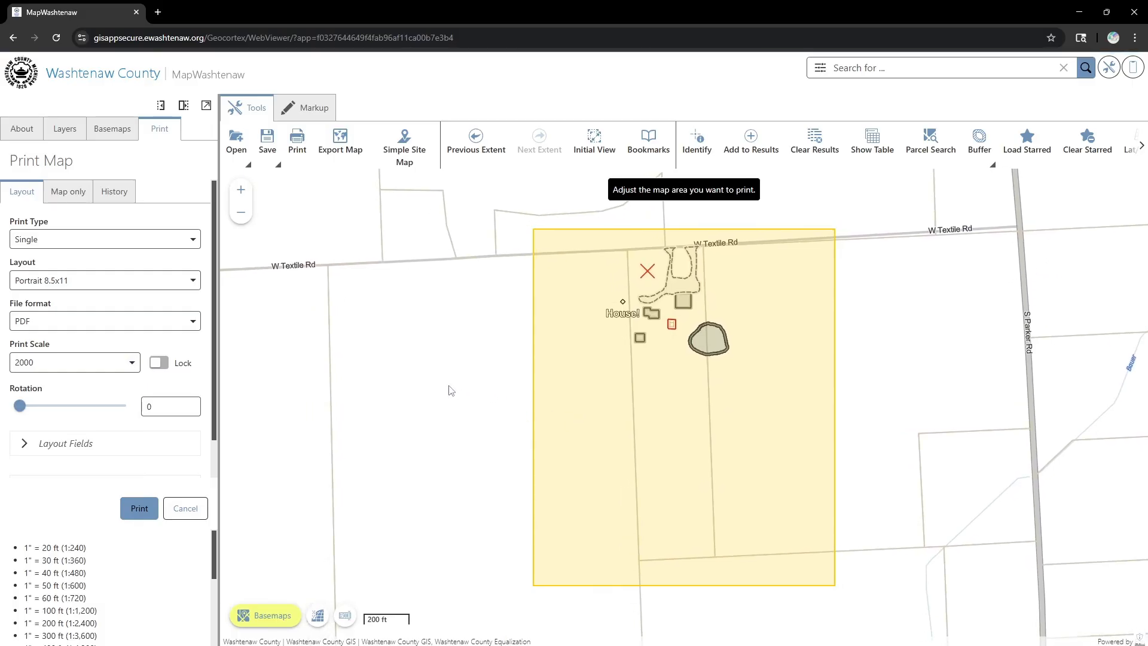
- Lock the print scale at 2000, centre the print area on the marked-up site, and show the Layout Fields
left_click(158, 363)
left_click_drag(477, 327, 811, 403)
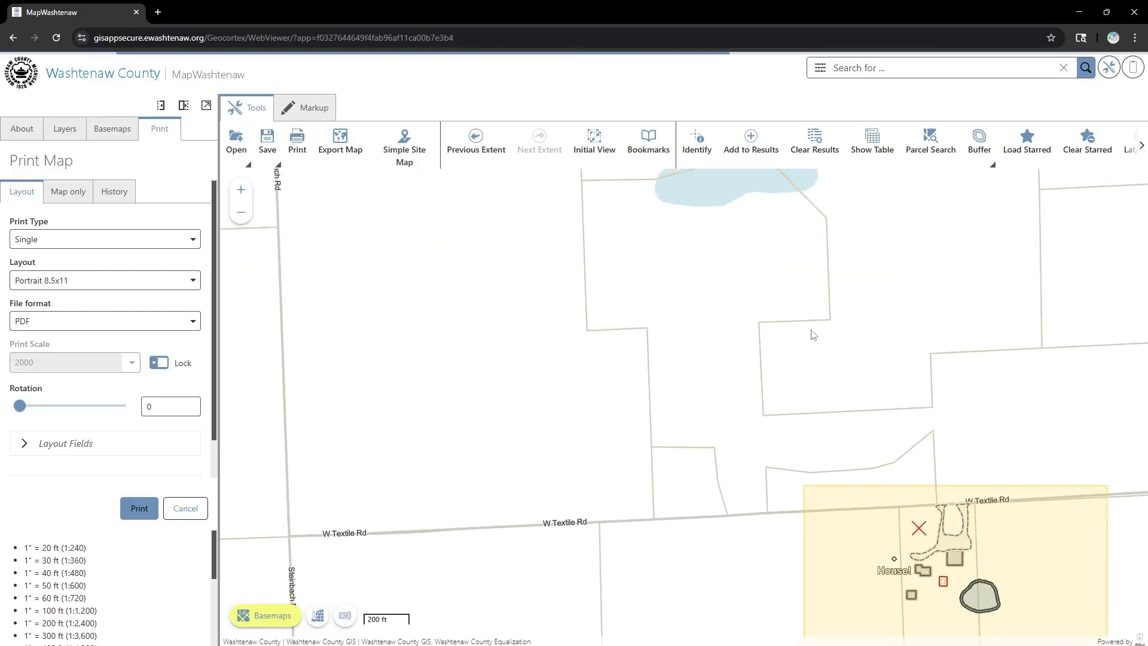
left_click_drag(811, 330, 401, 257)
left_click_drag(628, 526, 774, 376)
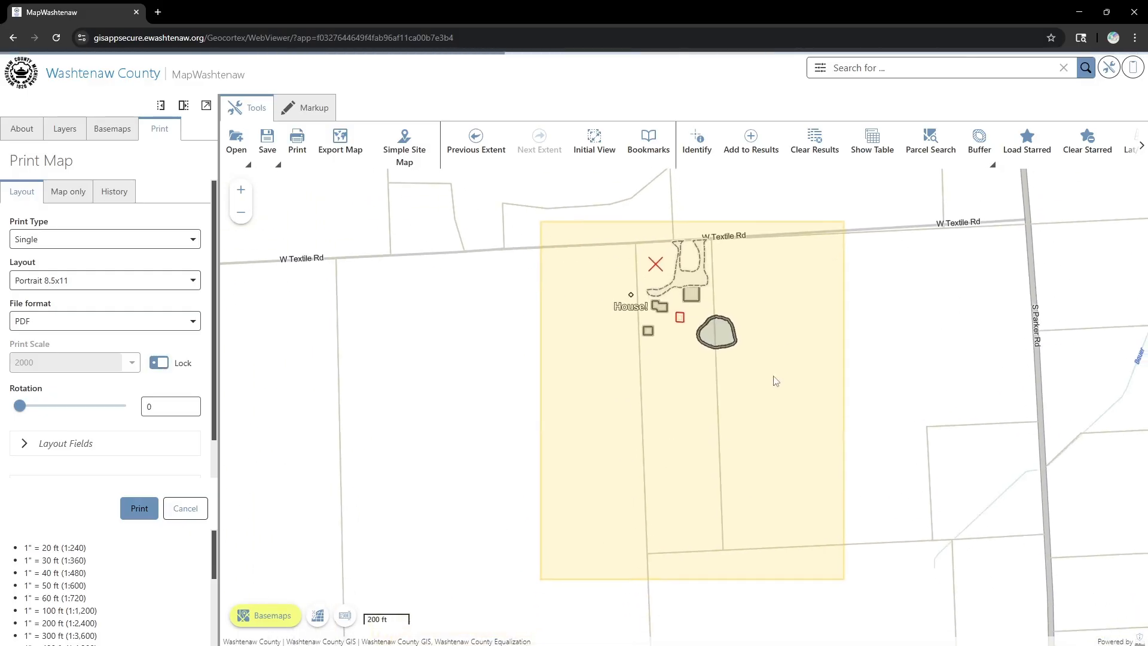
left_click(45, 445)
scroll(86, 374, "down", 2)
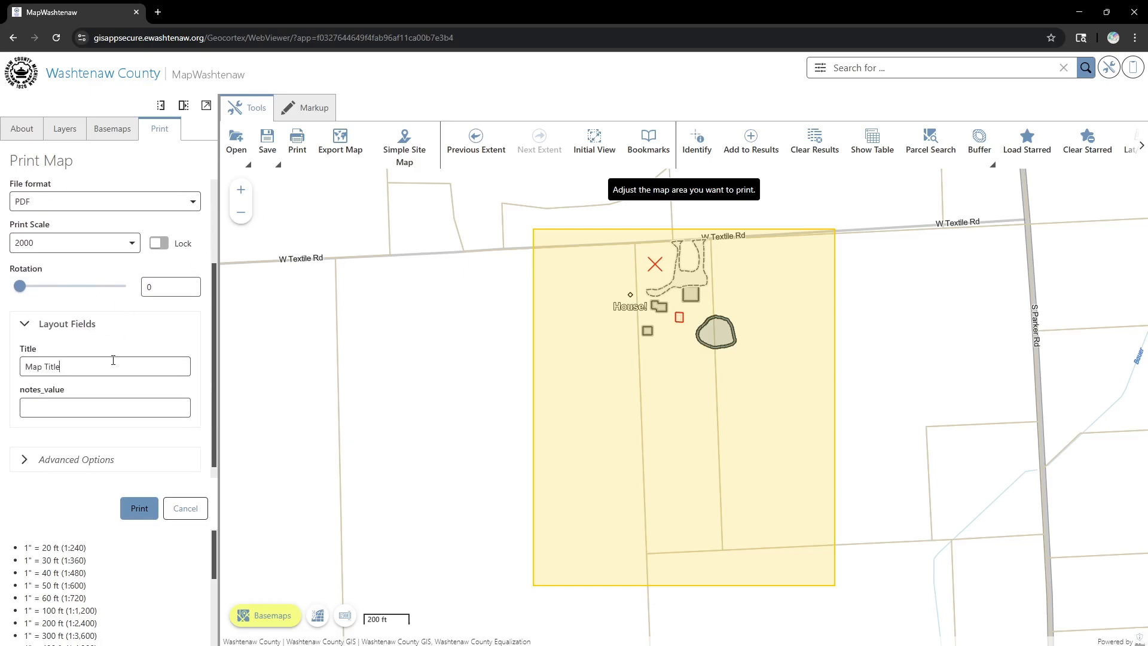
- Title the printout 'My Site Plan' and enter 'here are some notes' as its notes
triple_click(113, 360)
type("My Site Plan")
key("Tab")
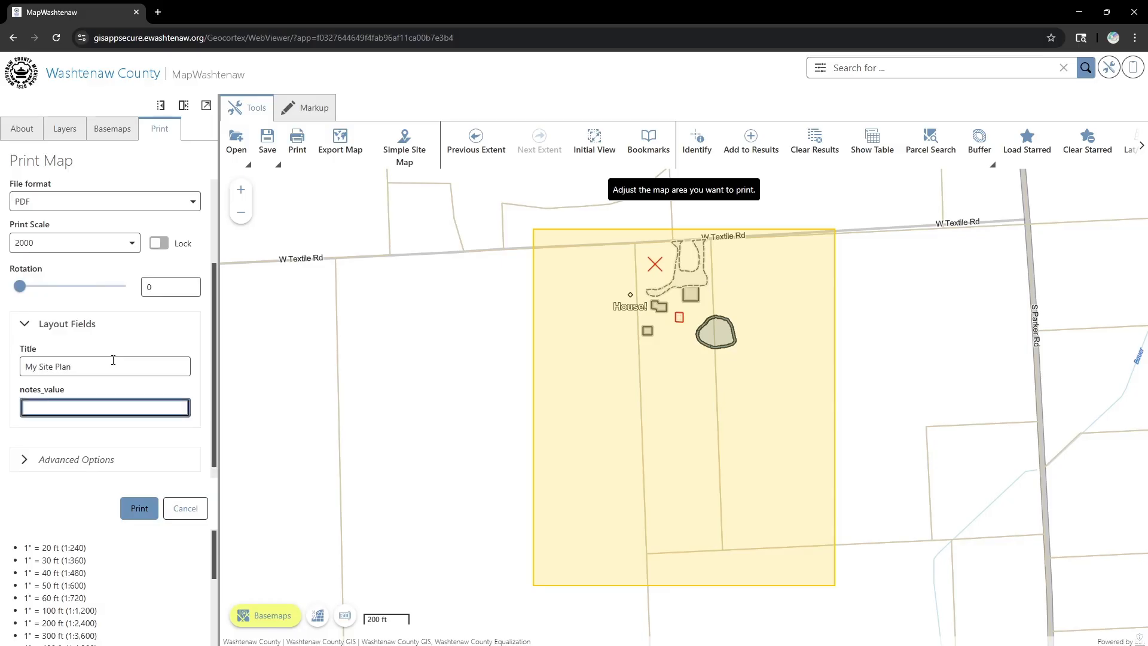
left_click(158, 409)
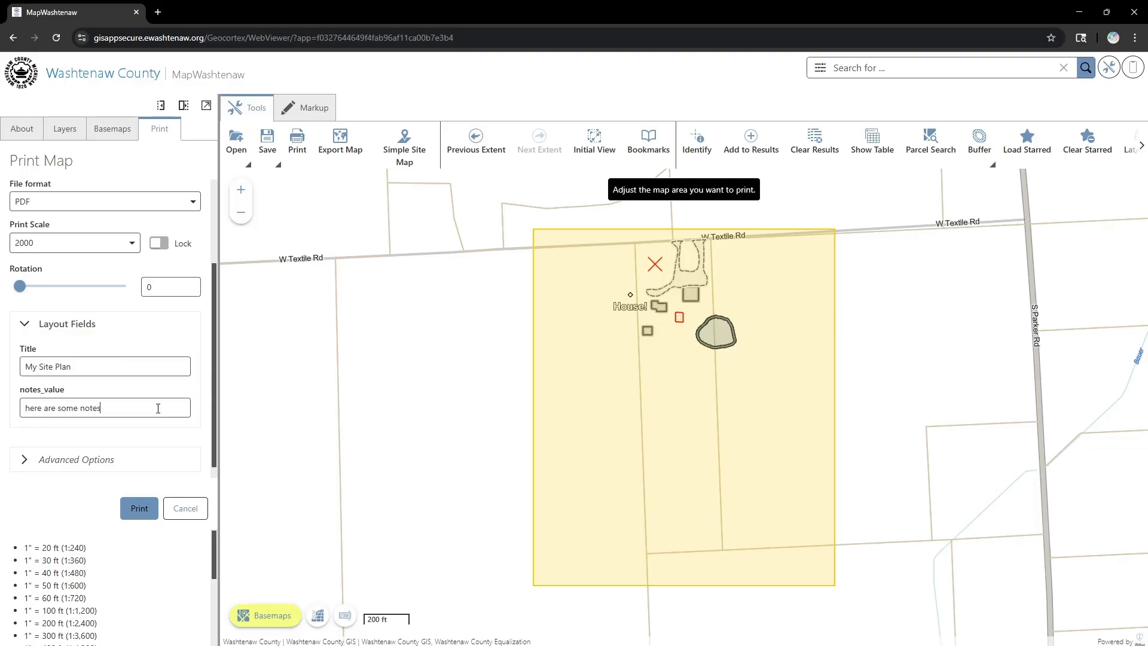
- Print the Portrait 8.5x11 map to PDF and open the finished printout from History
left_click(141, 508)
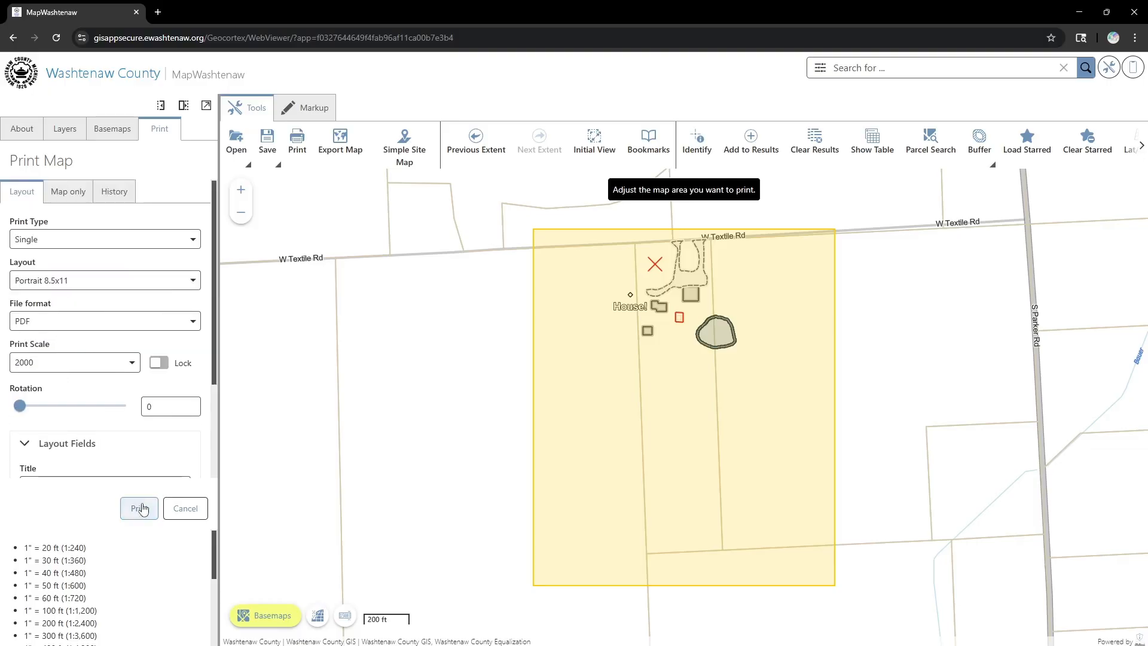
left_click(143, 514)
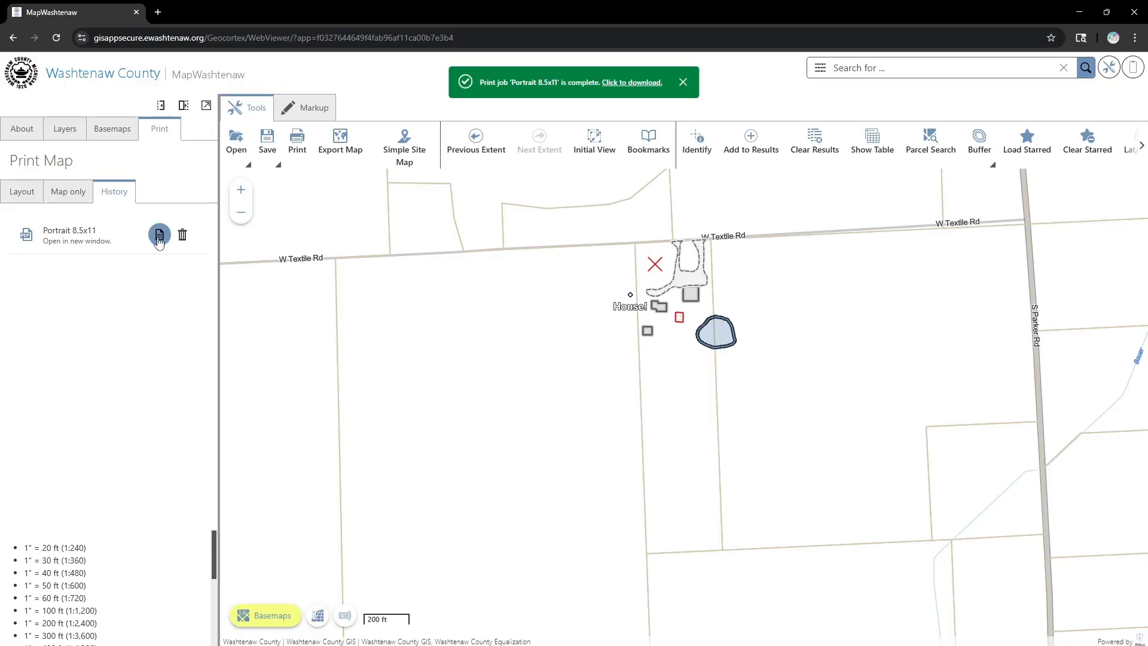
left_click(26, 237)
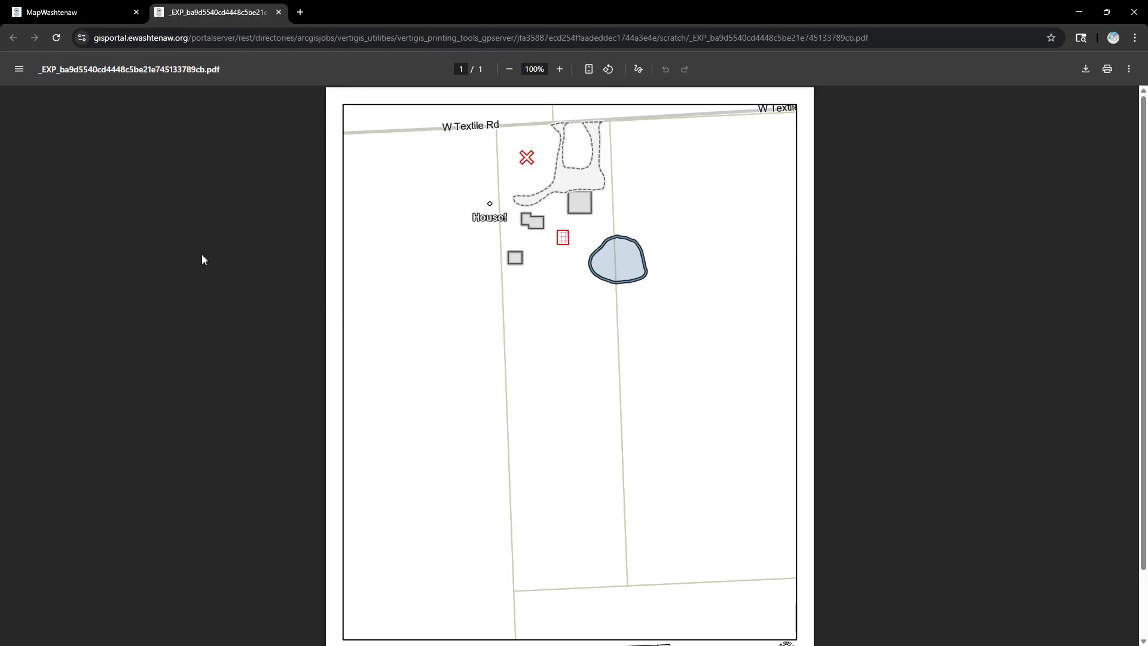
- Check the My Site Plan PDF's notes, legend and 1:2,000 scale, download it, then go to washtenaw.org
scroll(203, 256, "down", 2)
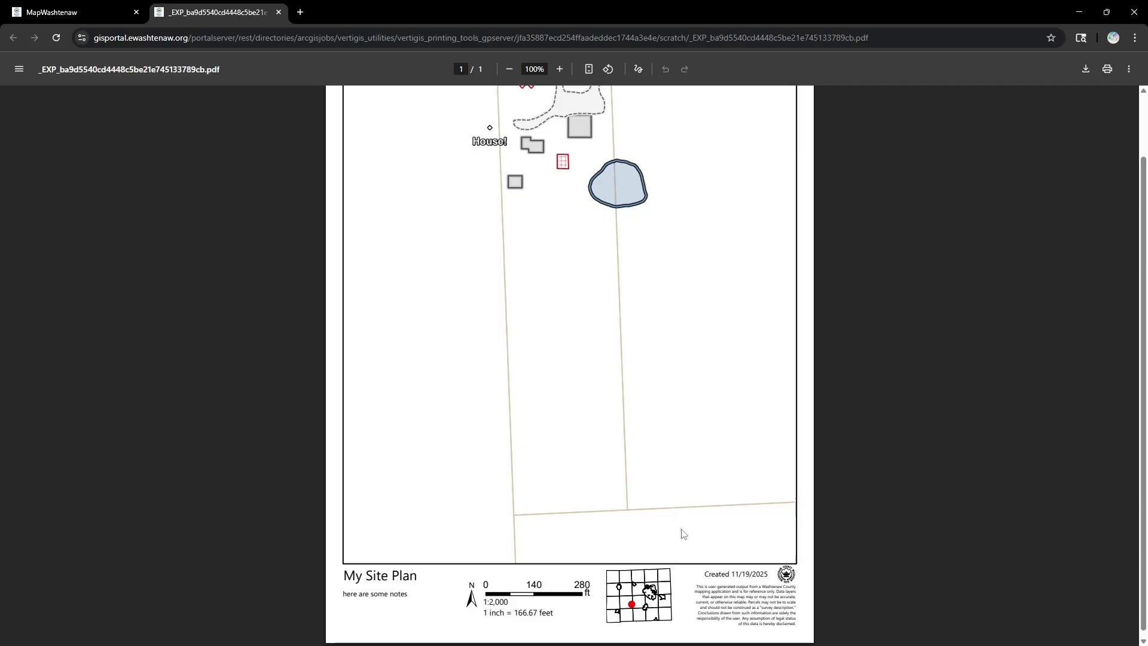
scroll(680, 531, "up", 2)
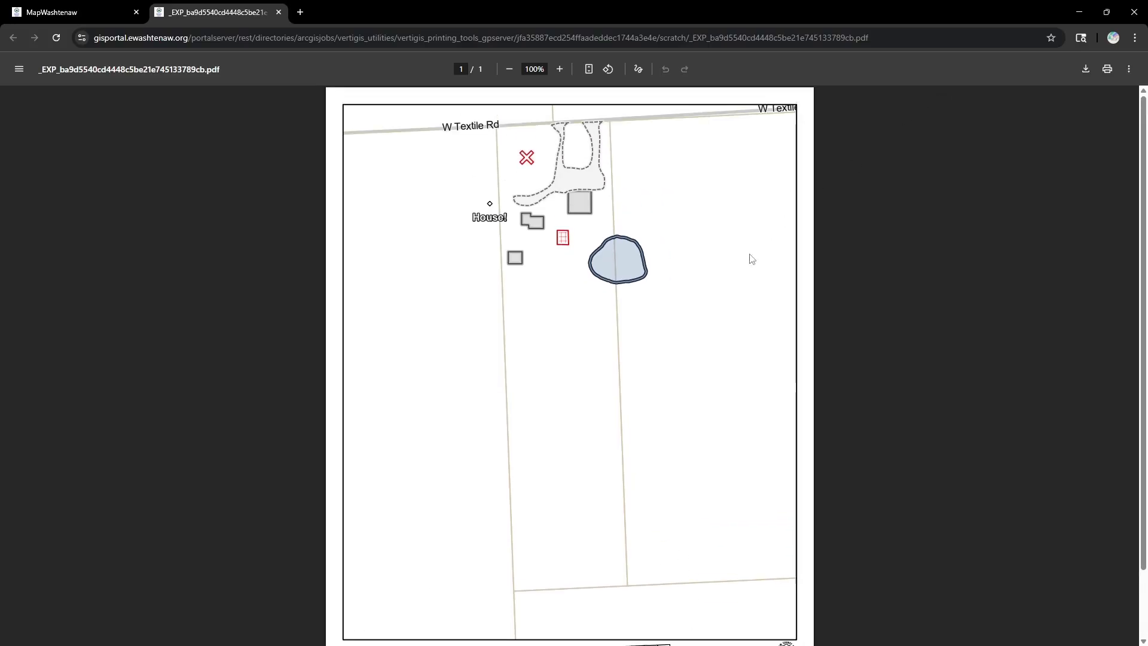
scroll(543, 207, "down", 2)
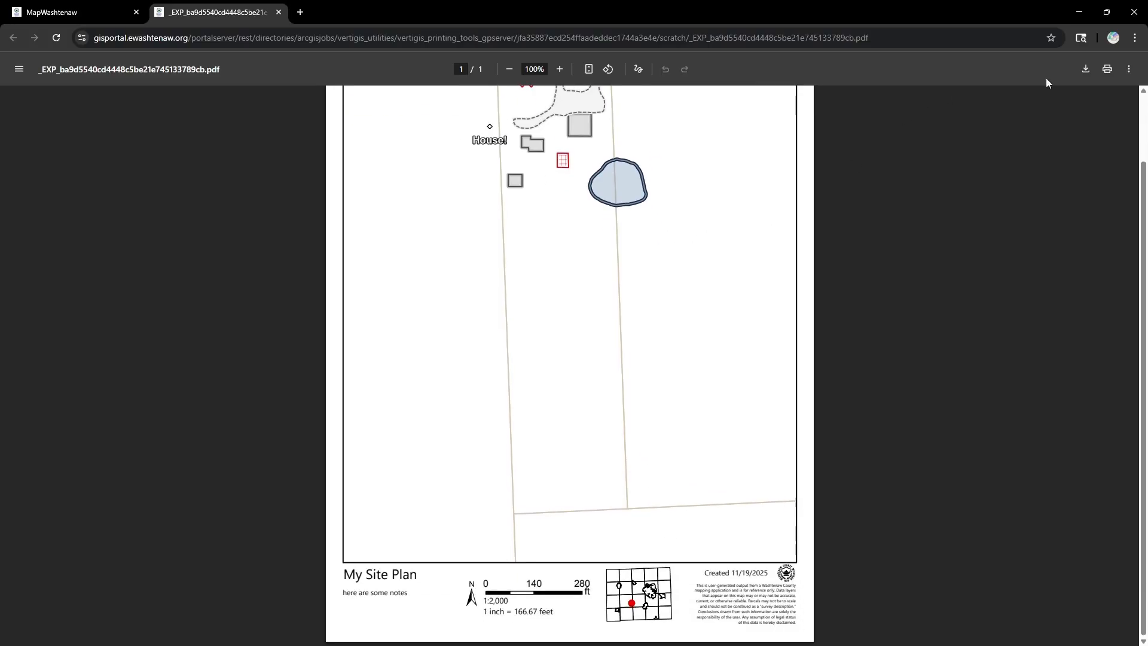
scroll(971, 162, "up", 2)
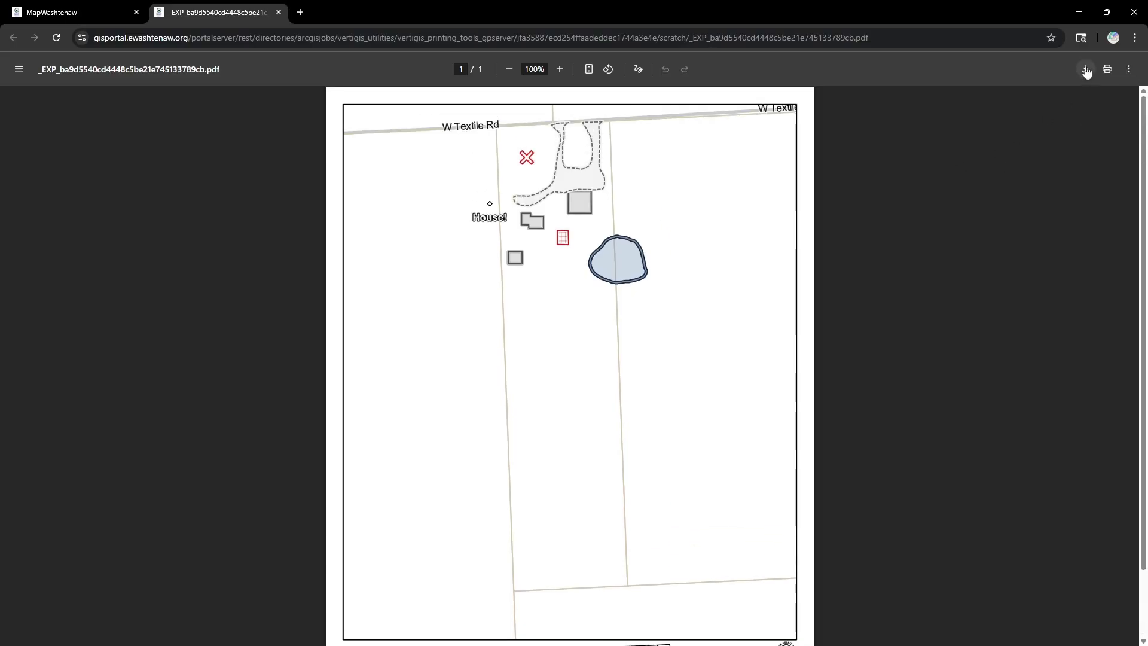
left_click(1086, 69)
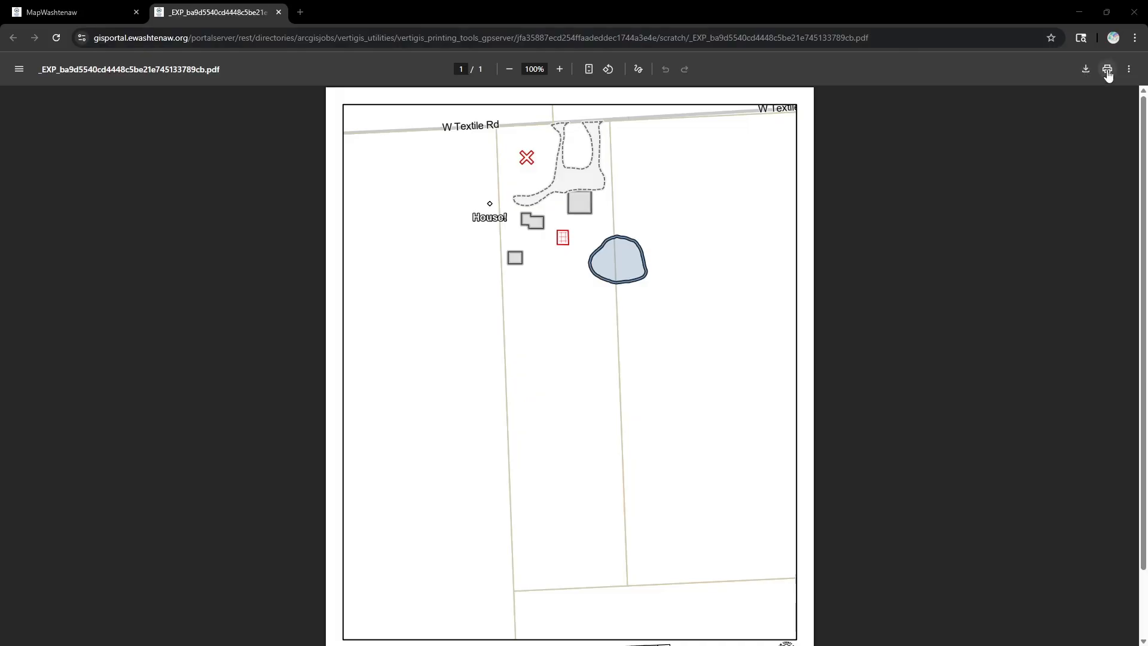
scroll(915, 296, "down", 2)
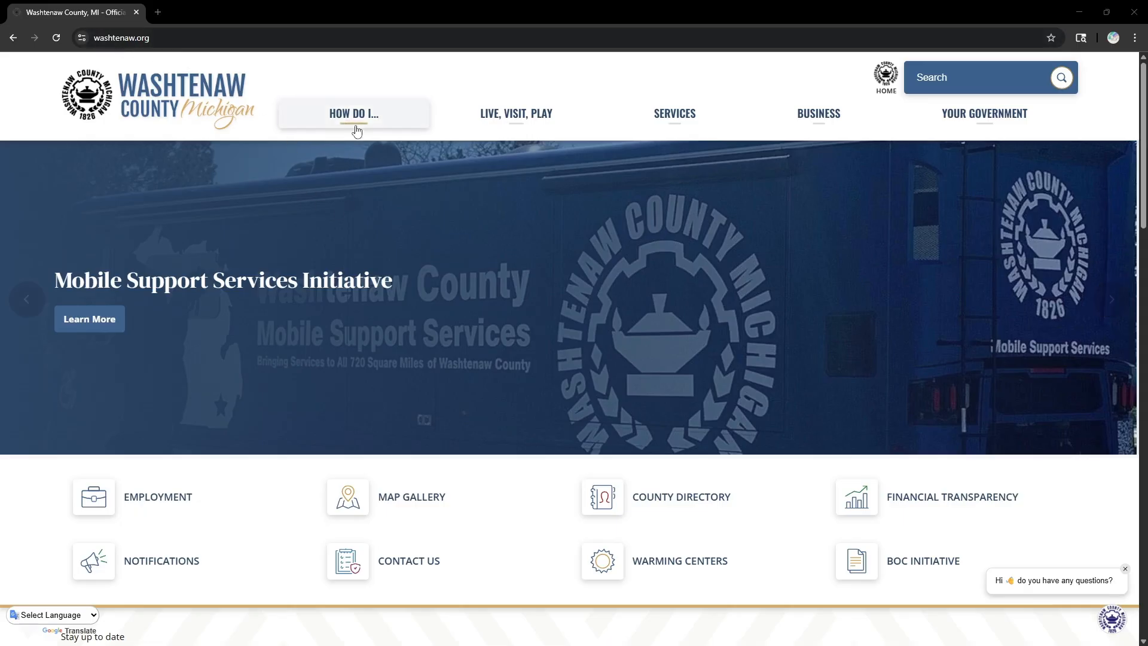
- Go to Well & Septic Records under HOW DO I... and scroll to the permit search form
mouse_move(354, 129)
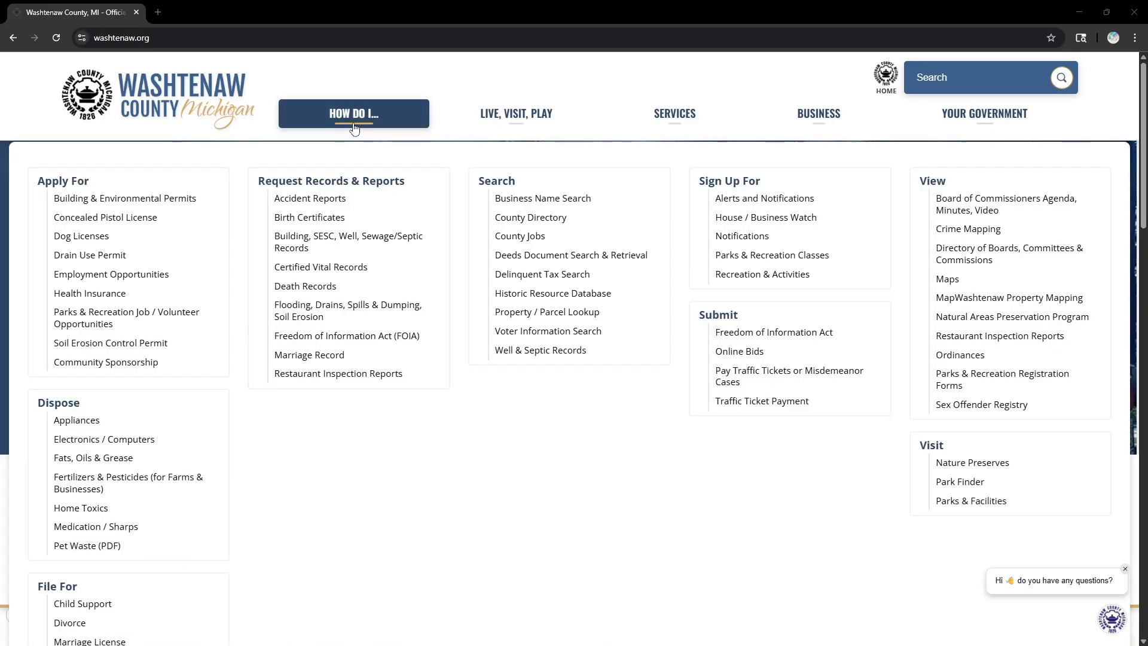
left_click(556, 357)
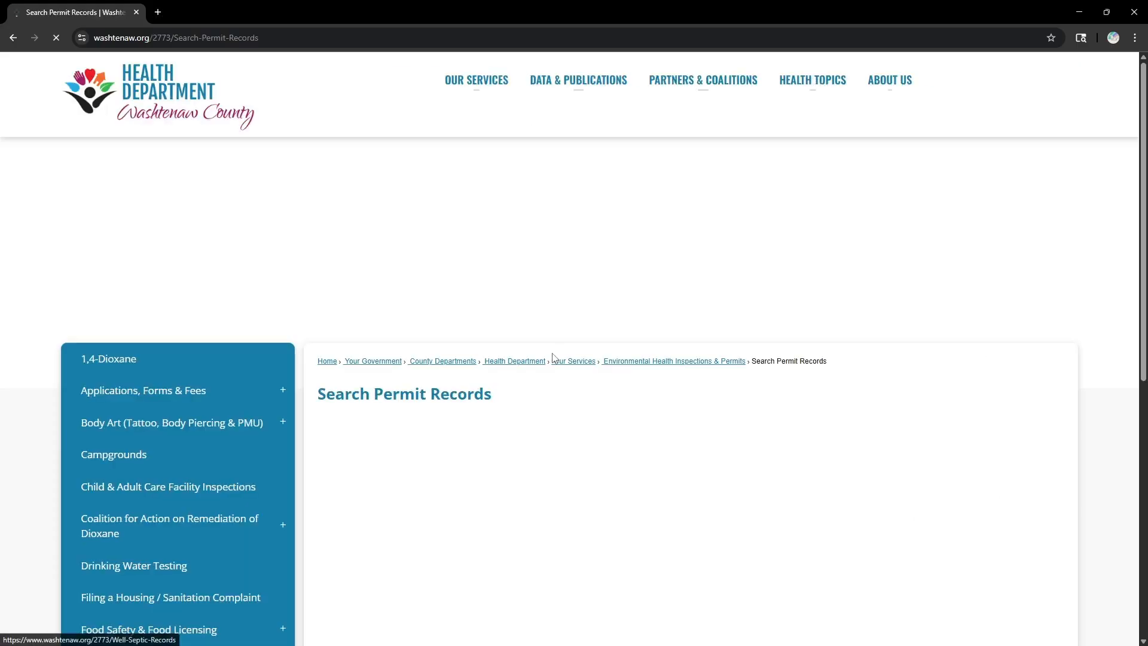
scroll(522, 353, "down", 10)
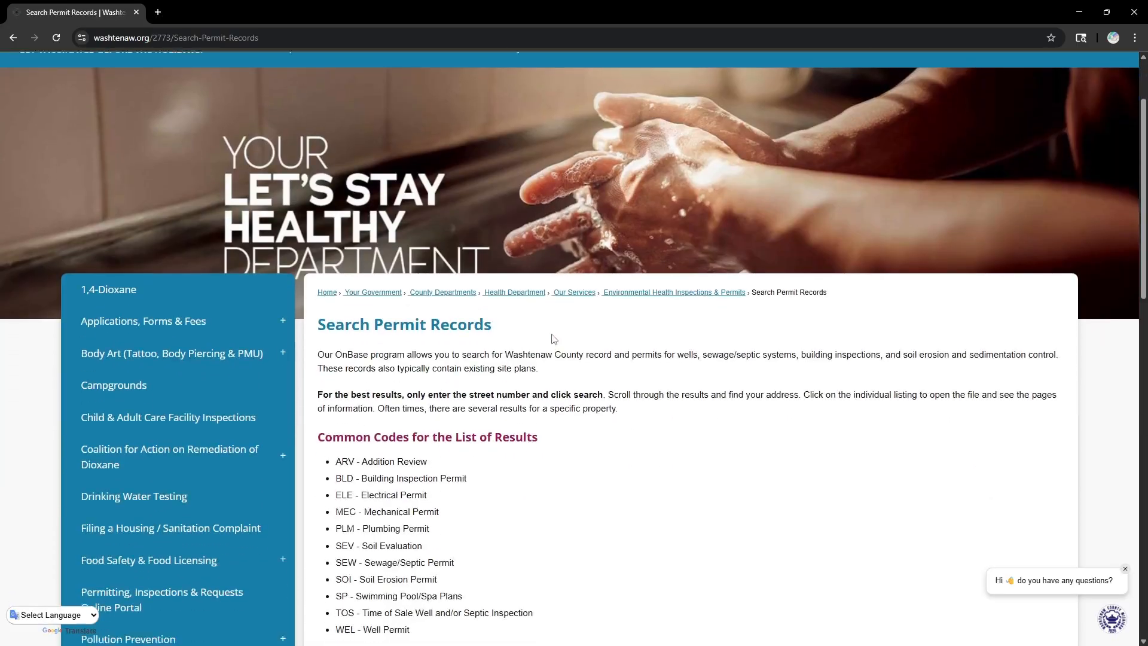
- Search permit records by the property's saved street number and open the Textile Rd septic permit
scroll(527, 289, "down", 2)
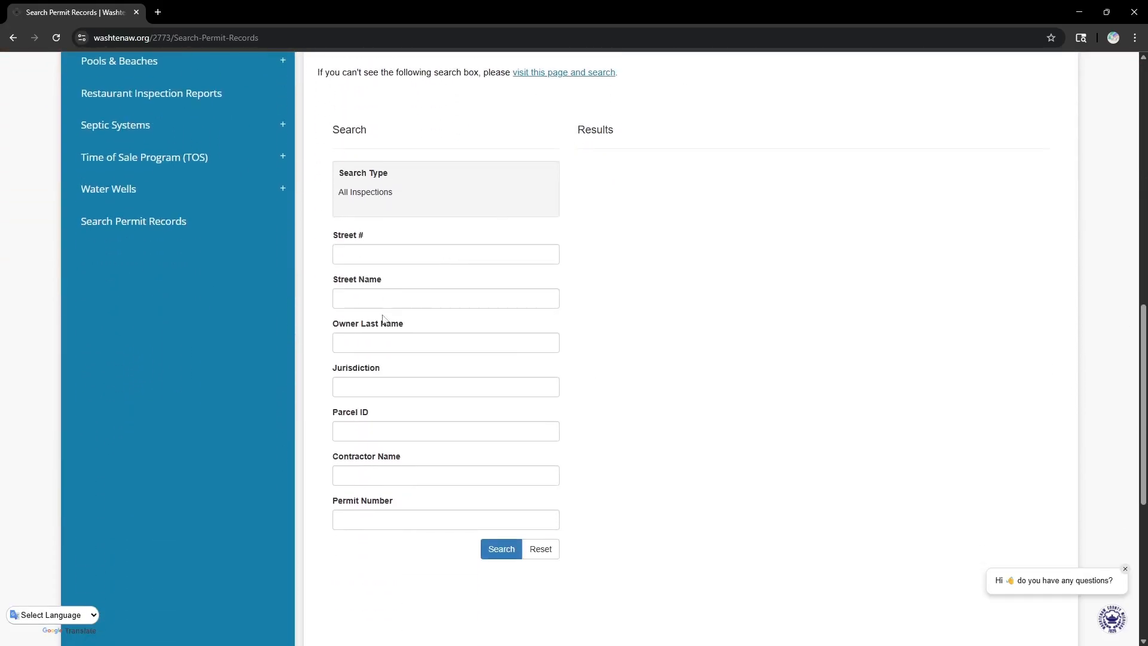
left_click(368, 255)
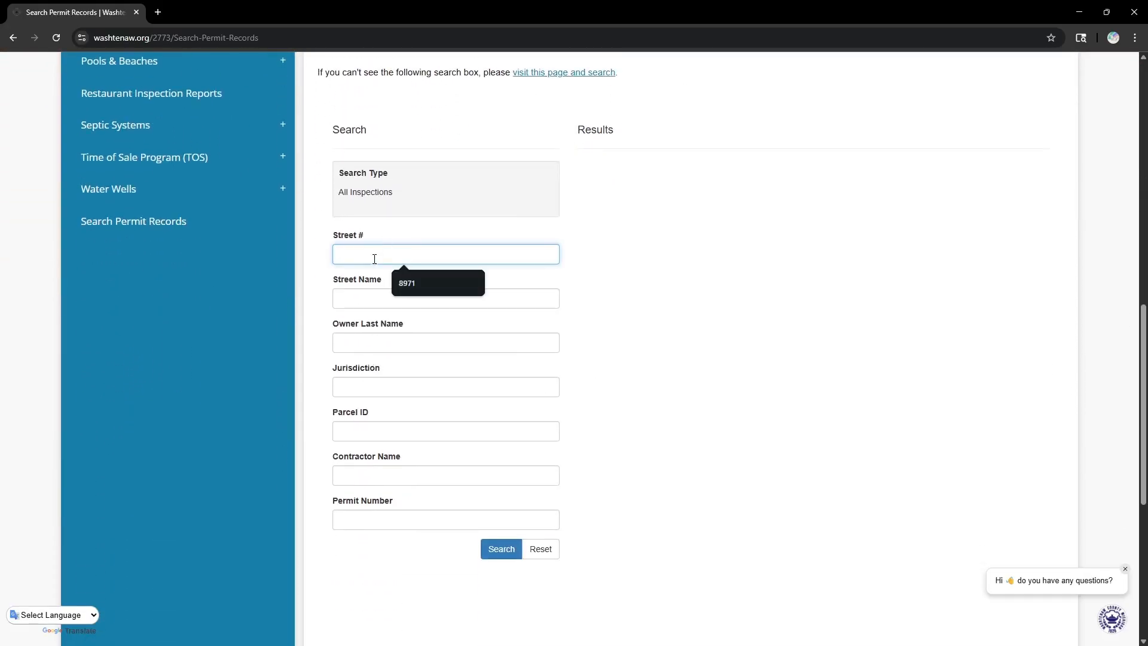
left_click(415, 281)
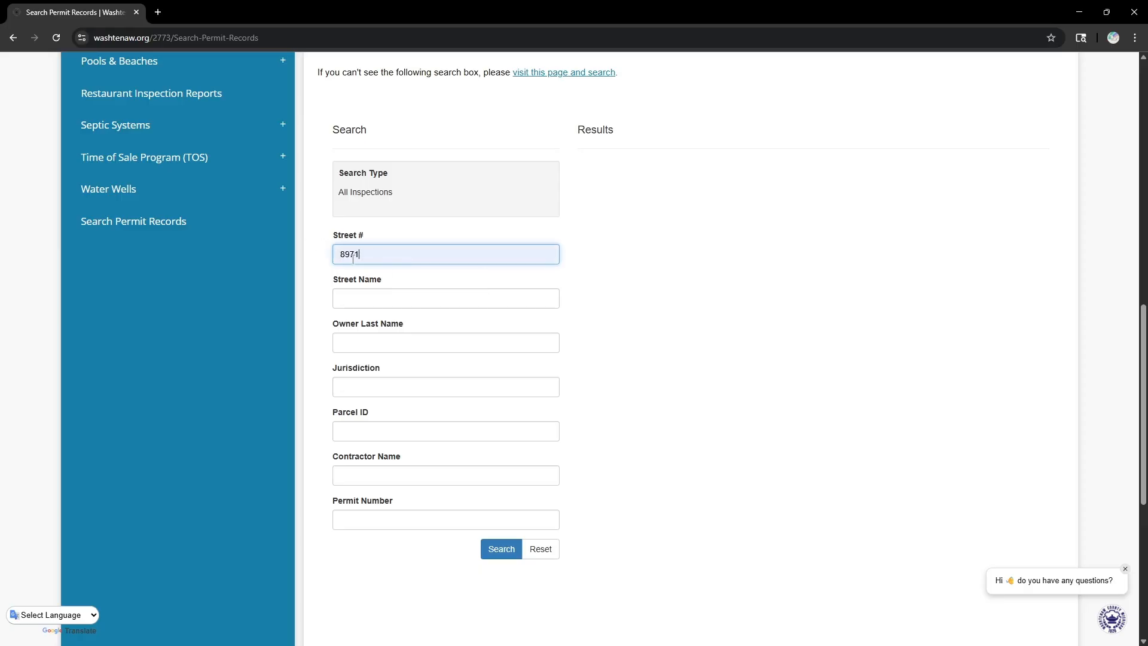
left_click(498, 550)
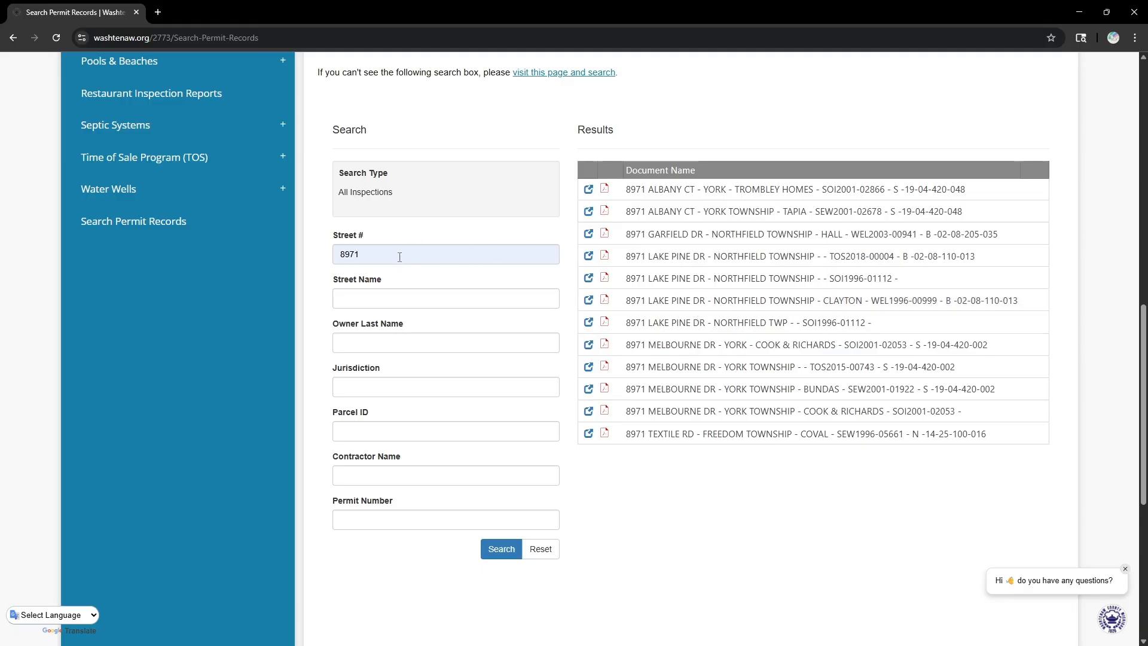
left_click(605, 435)
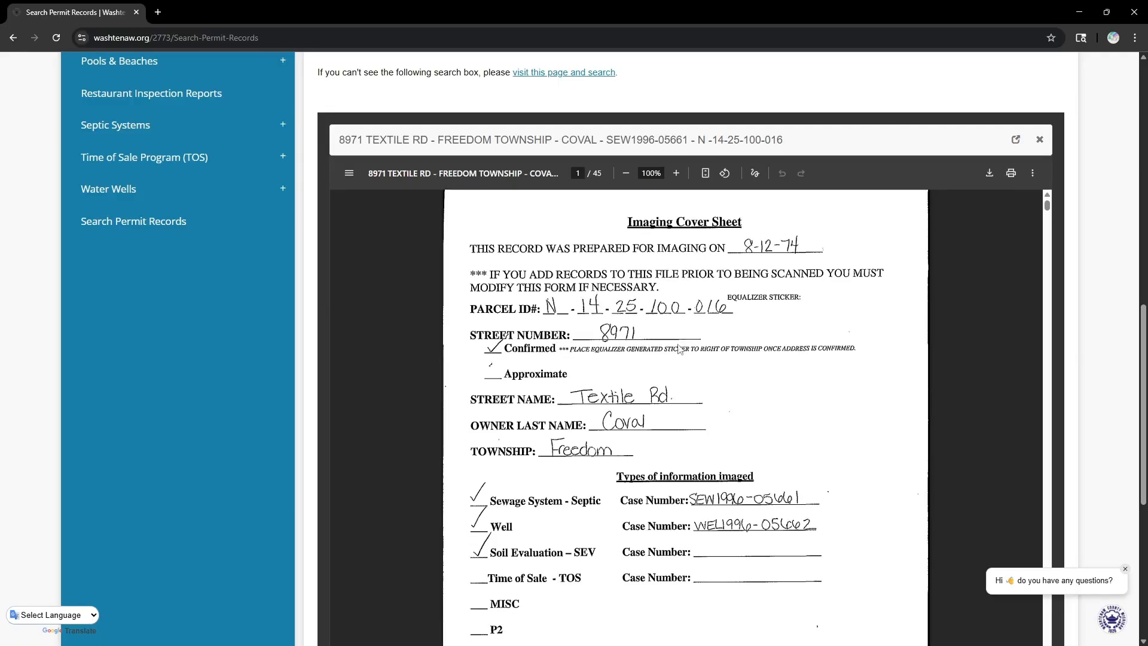
- Open the Textile Rd septic permit PDF in its own tab, showing page 1 of 45
scroll(679, 341, "down", 5)
scroll(678, 342, "up", 10)
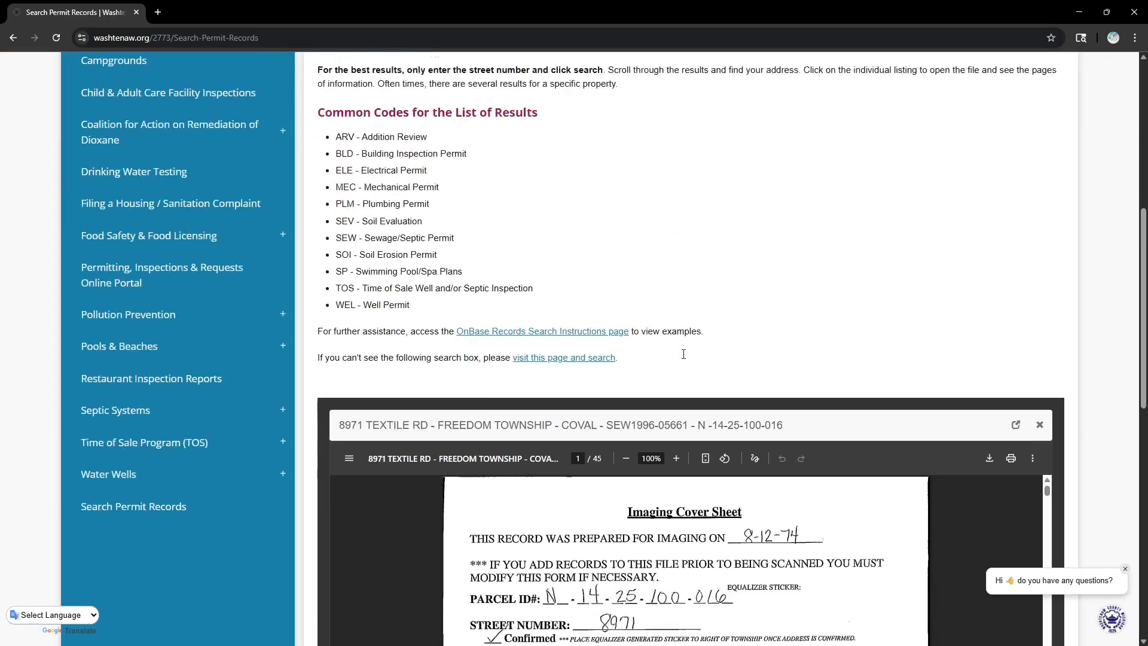
scroll(684, 351, "down", 4)
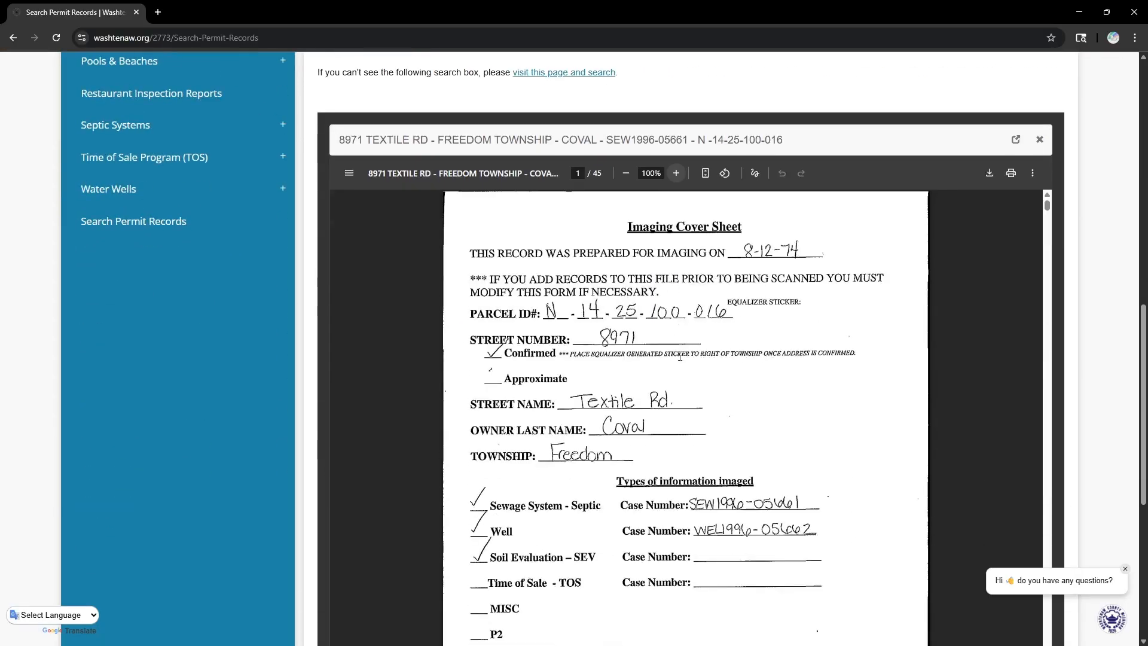
left_click(1015, 141)
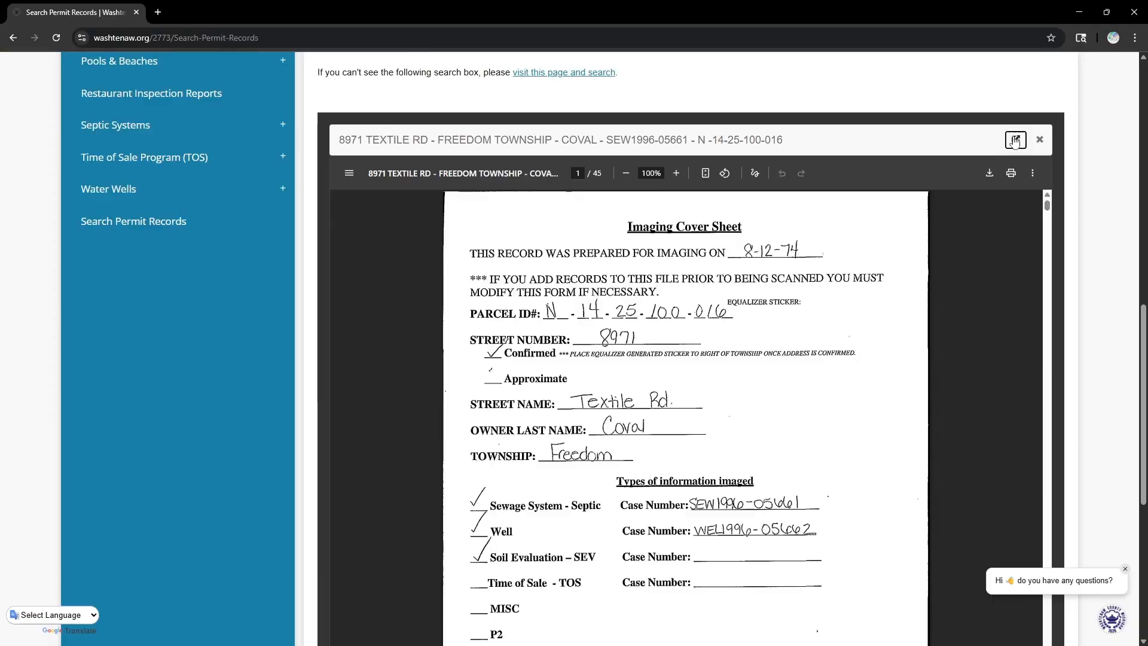
scroll(614, 332, "down", 9)
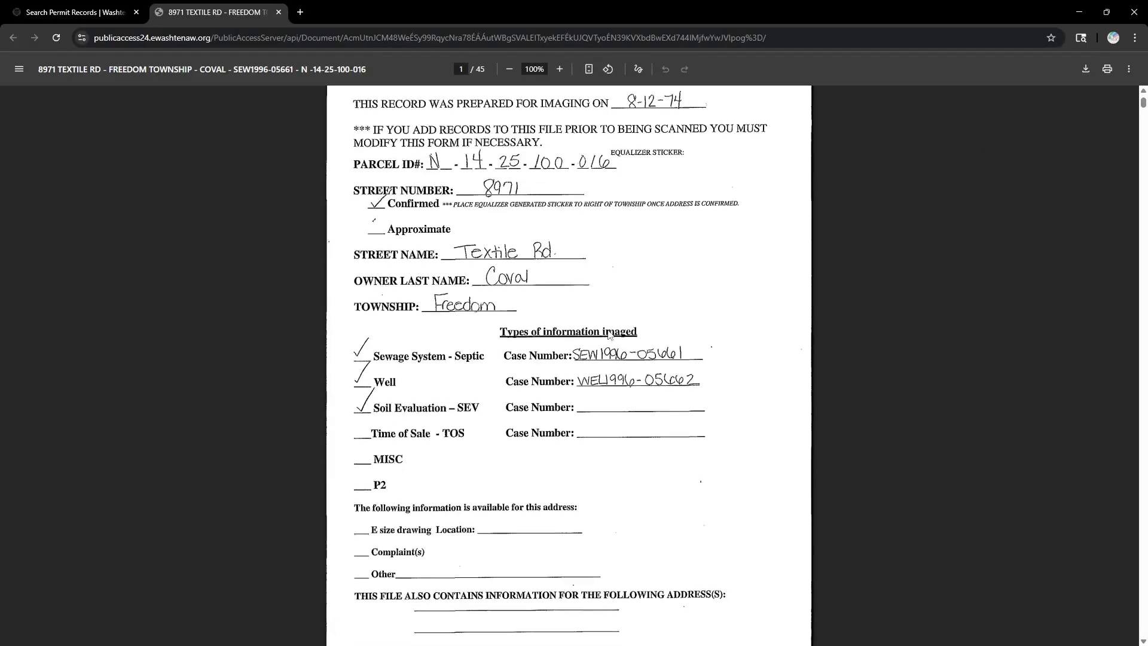
scroll(614, 332, "up", 8)
scroll(614, 332, "up", 1)
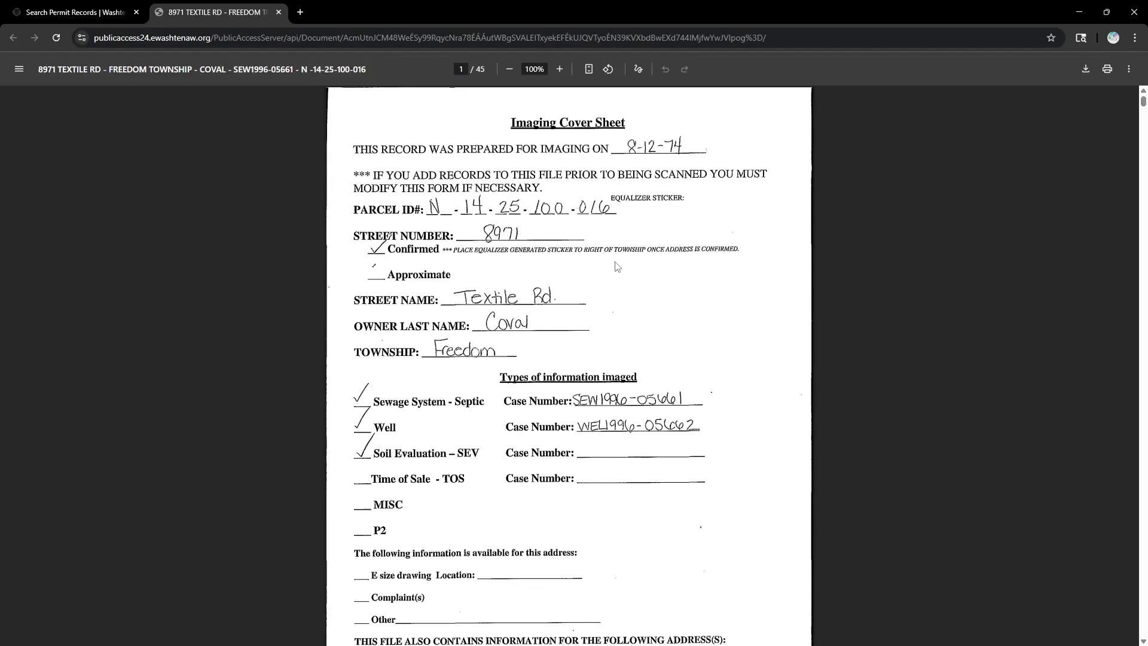